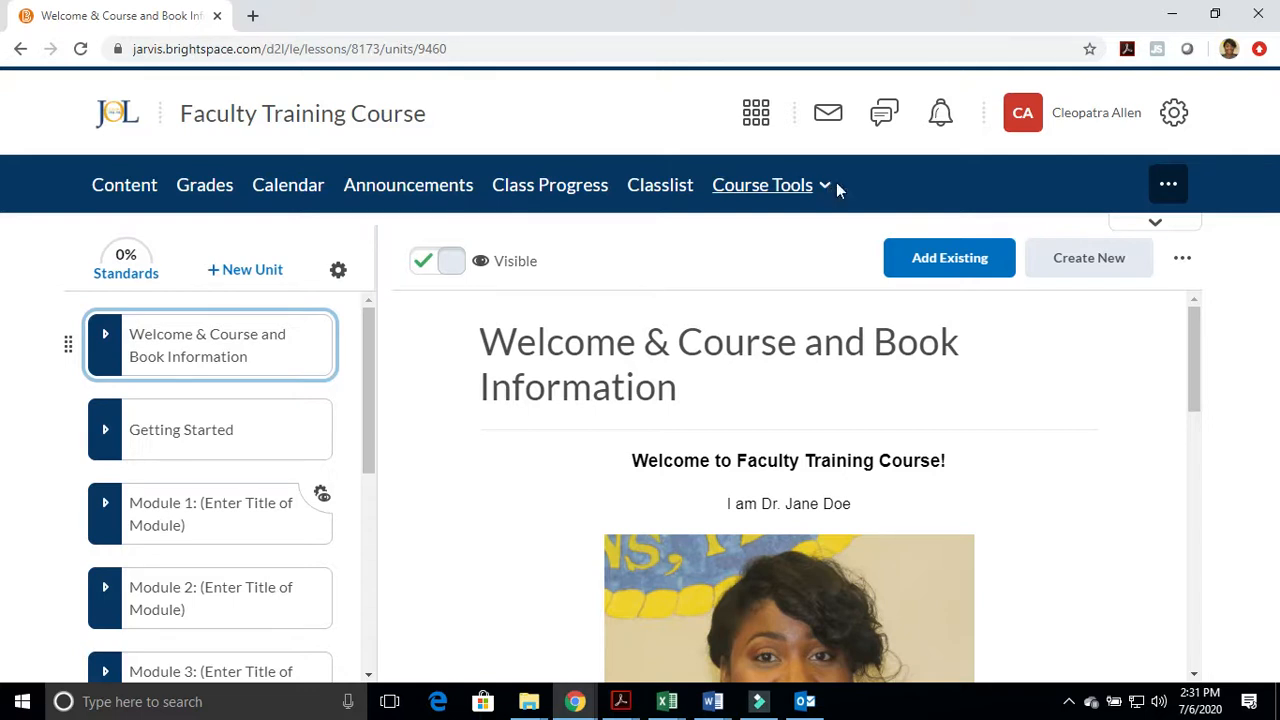
Open the Virtual Classroom tool of the Faculty Training Course
click(825, 190)
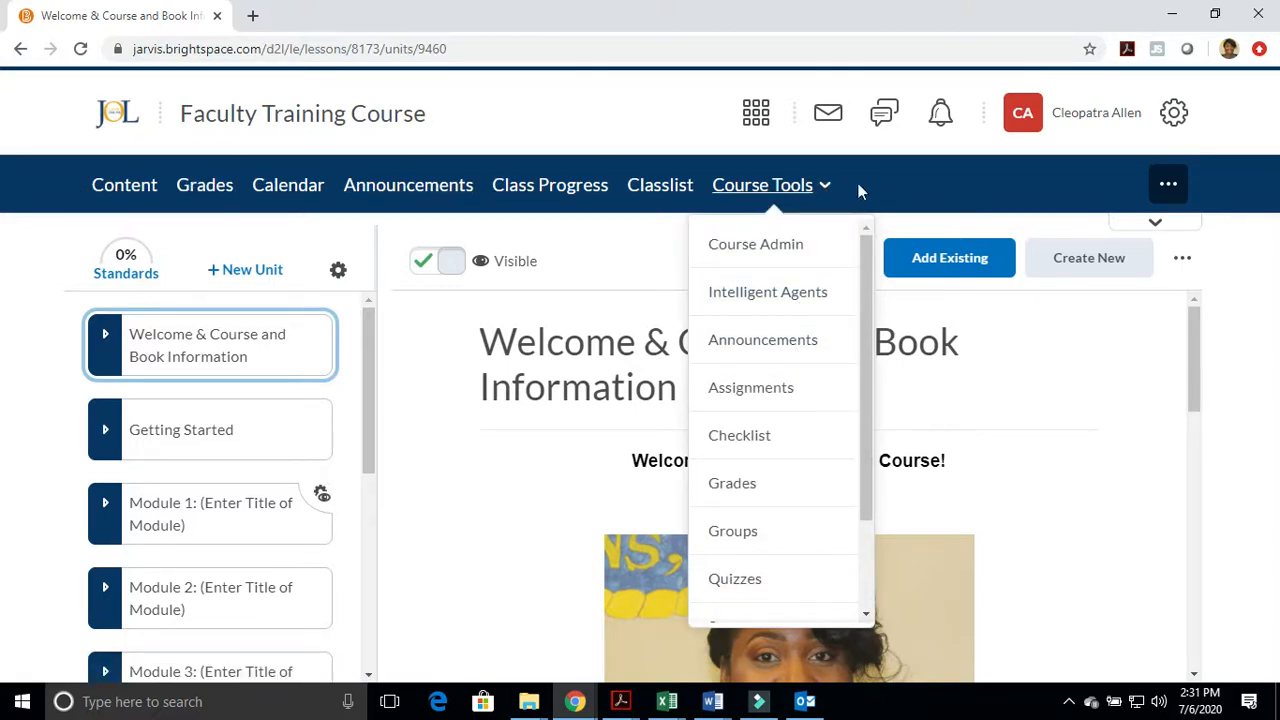
click(1168, 184)
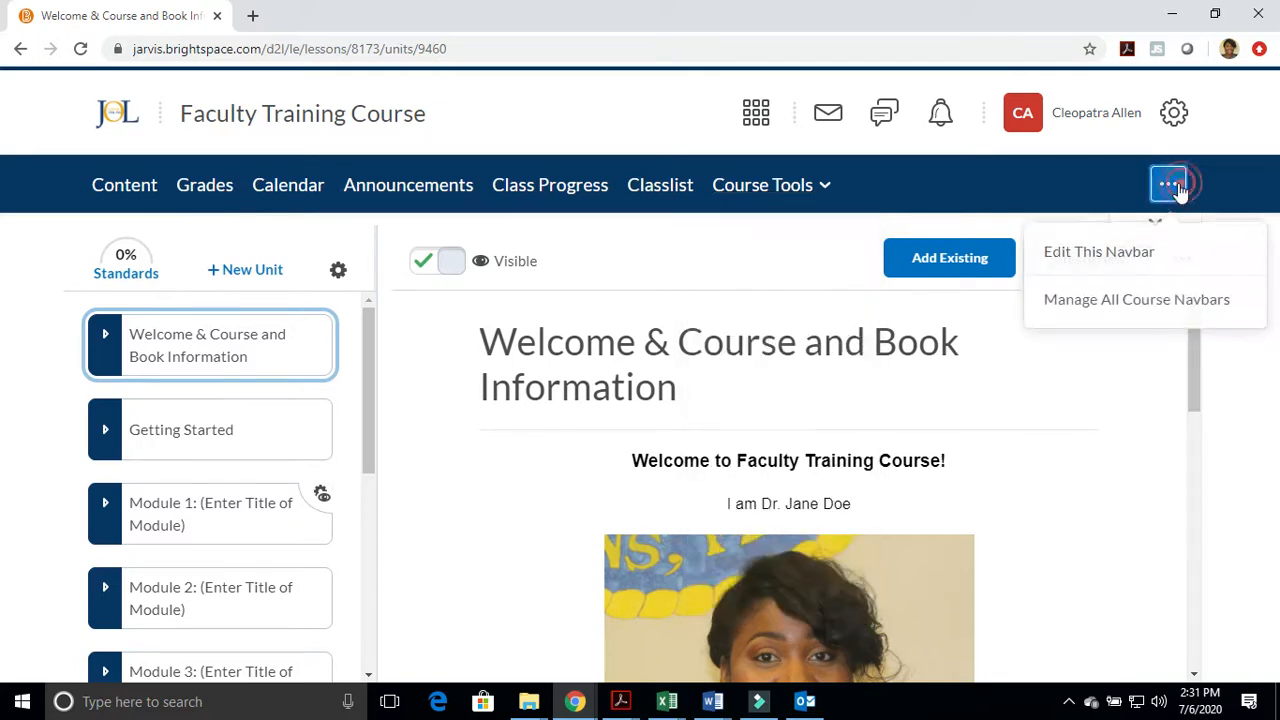
click(996, 186)
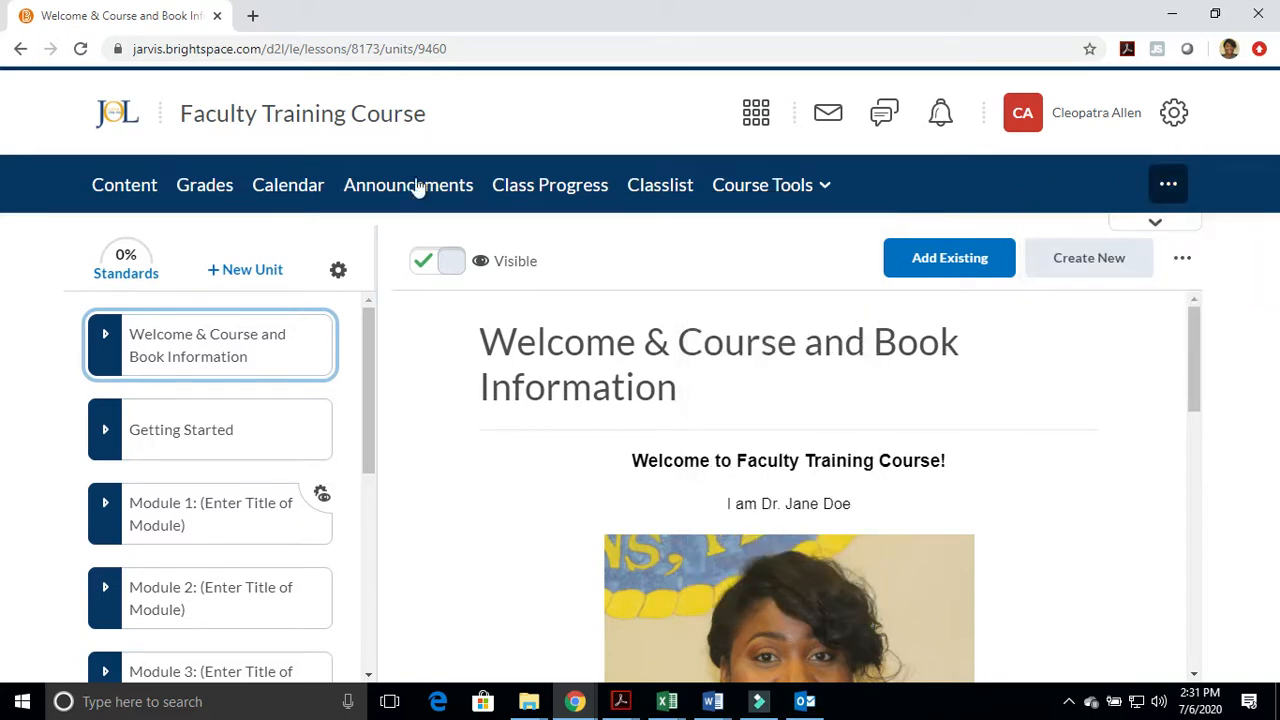
click(824, 187)
scroll(813, 420, down, 2)
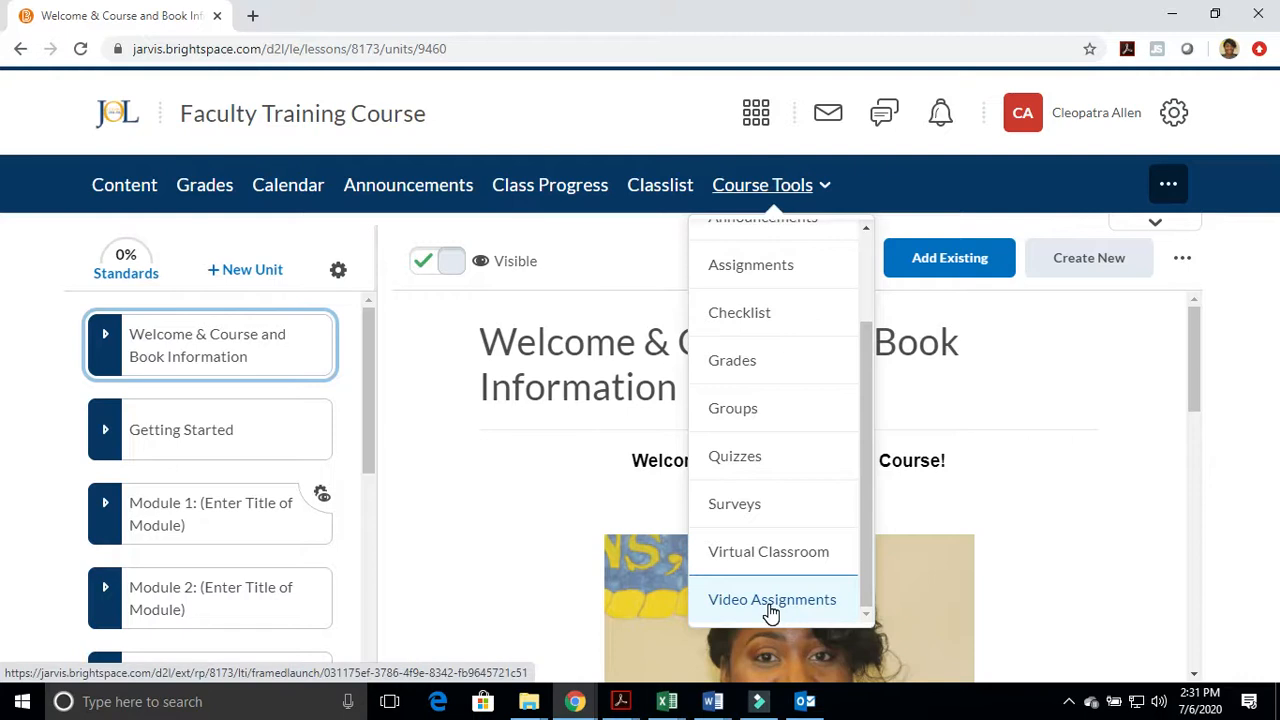
click(762, 558)
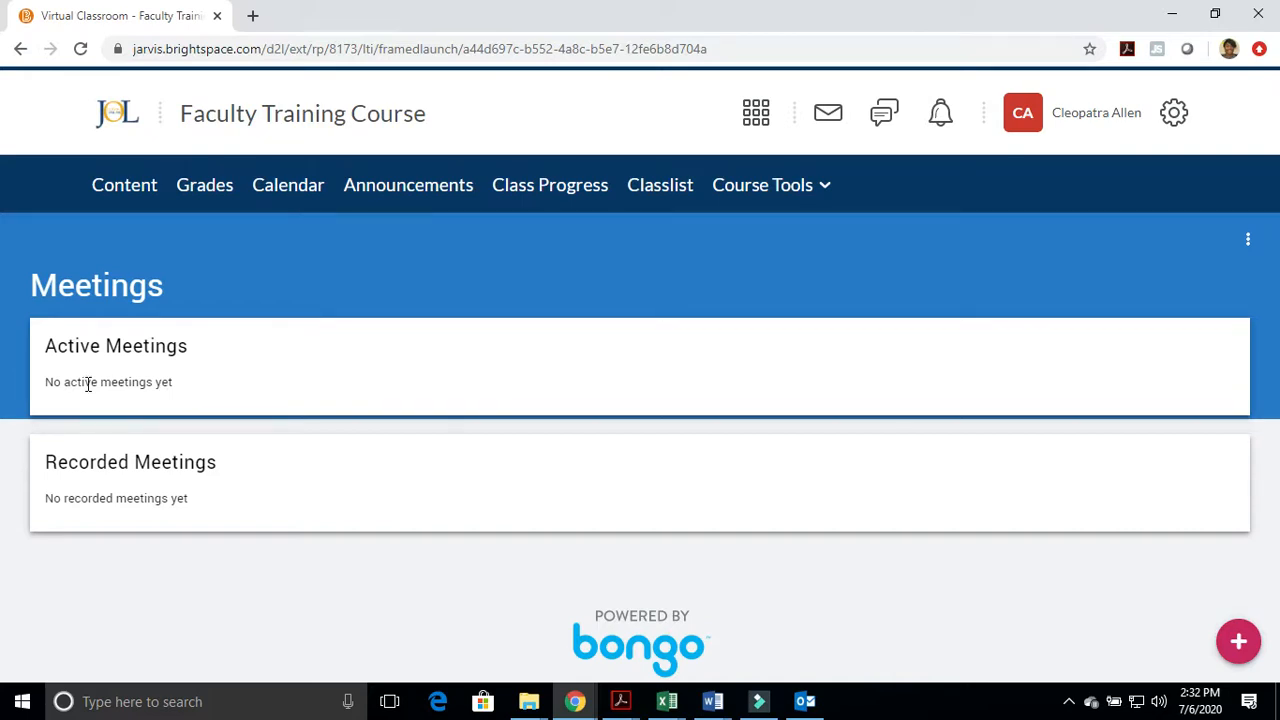
Start scheduling a new meeting and title it "Faculty Training on Virtual Classroom"
click(1238, 641)
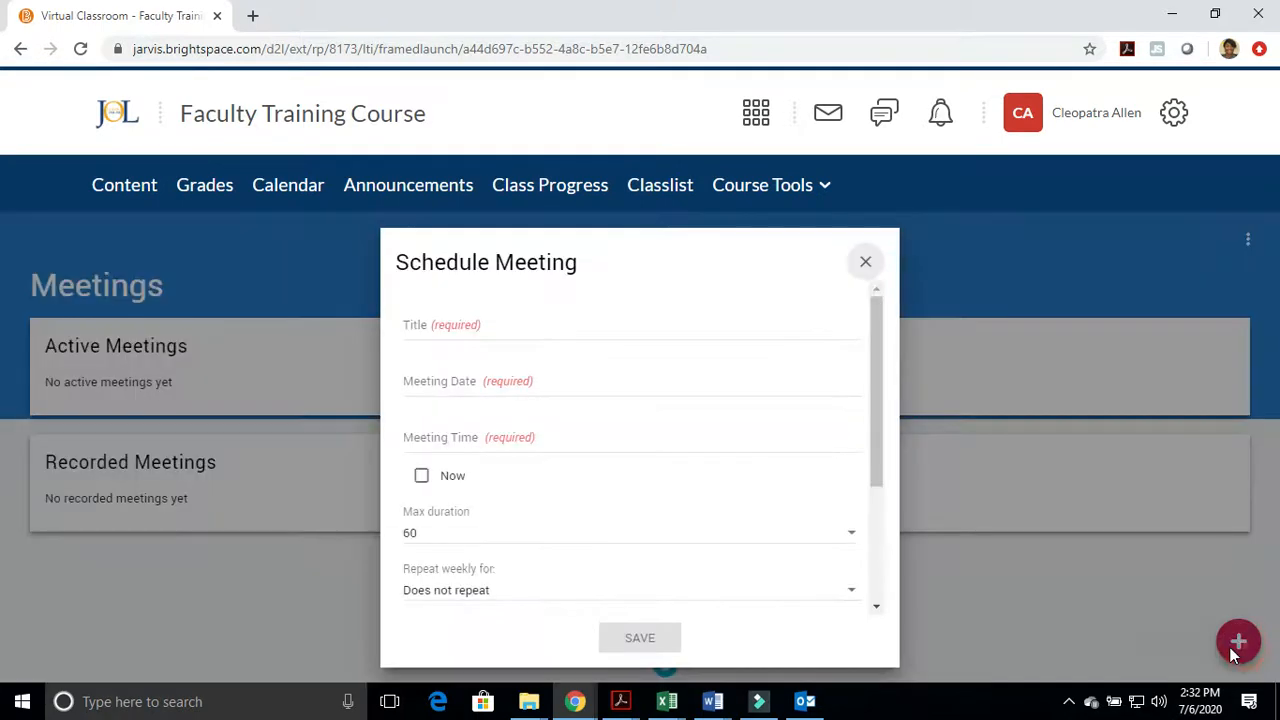
click(480, 331)
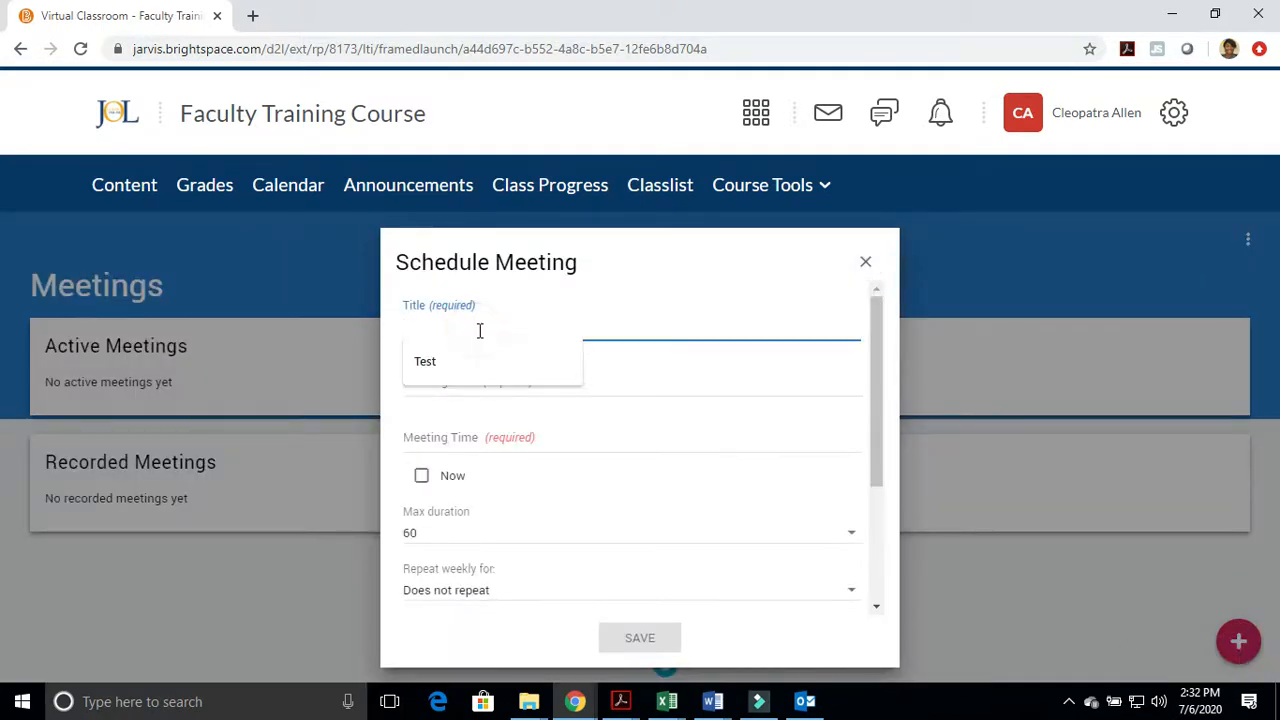
text(Facu)
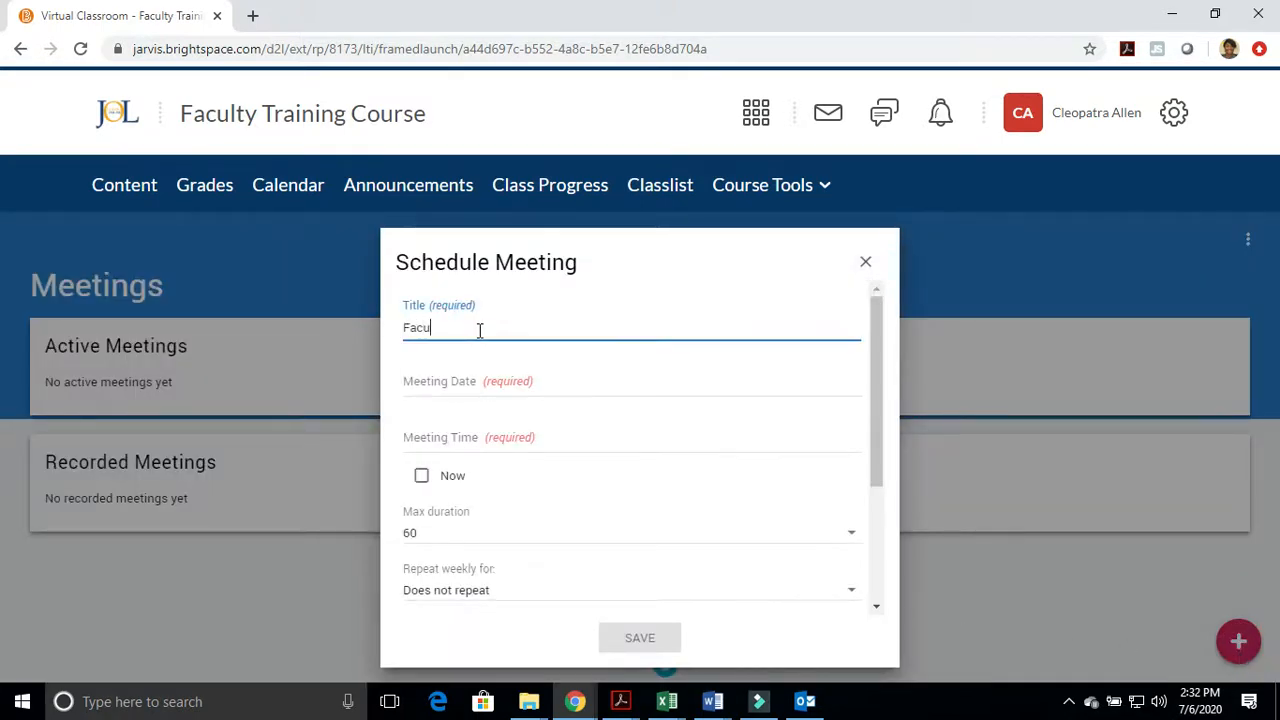
text(lty Training on Vitrual Cla)
key(BackSpace)
key(BackSpace)
key(BackSpace)
key(BackSpace)
key(BackSpace)
key(BackSpace)
key(BackSpace)
key(BackSpace)
key(BackSpace)
text(rtual Classroom)
Set the meeting date to 7/6/2020 and the meeting time to 3:32 PM
click(512, 376)
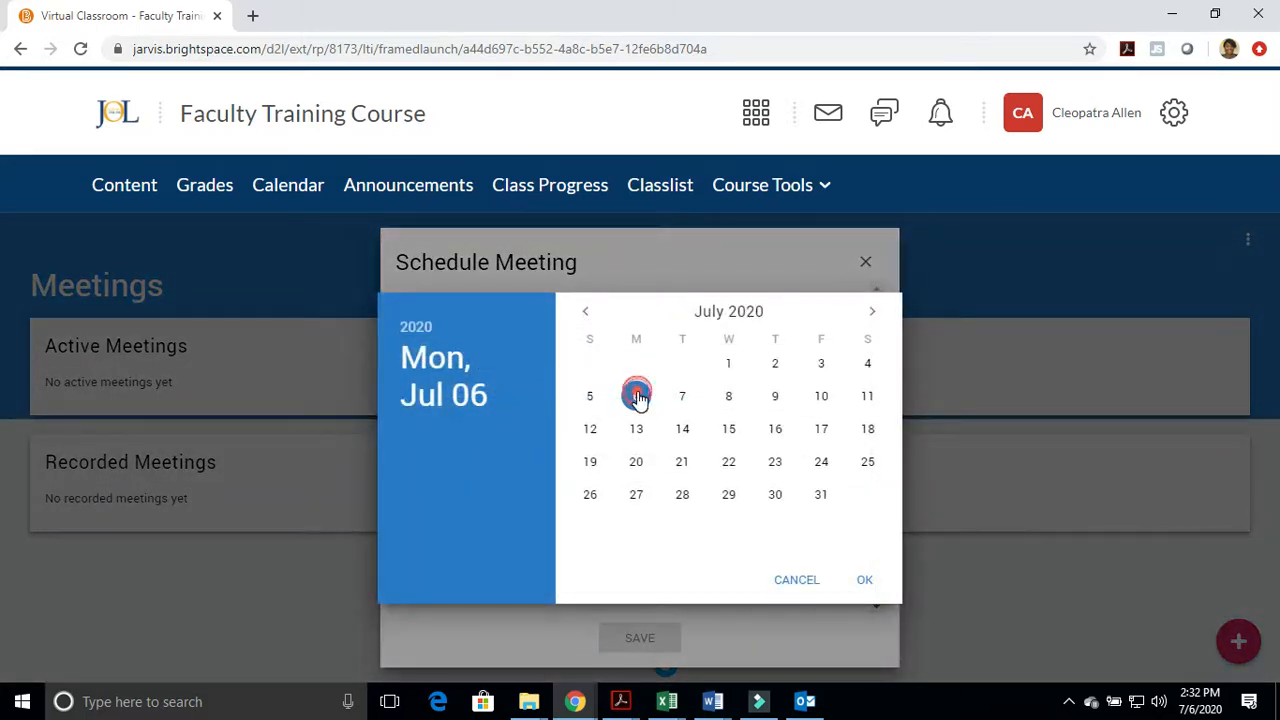
click(863, 582)
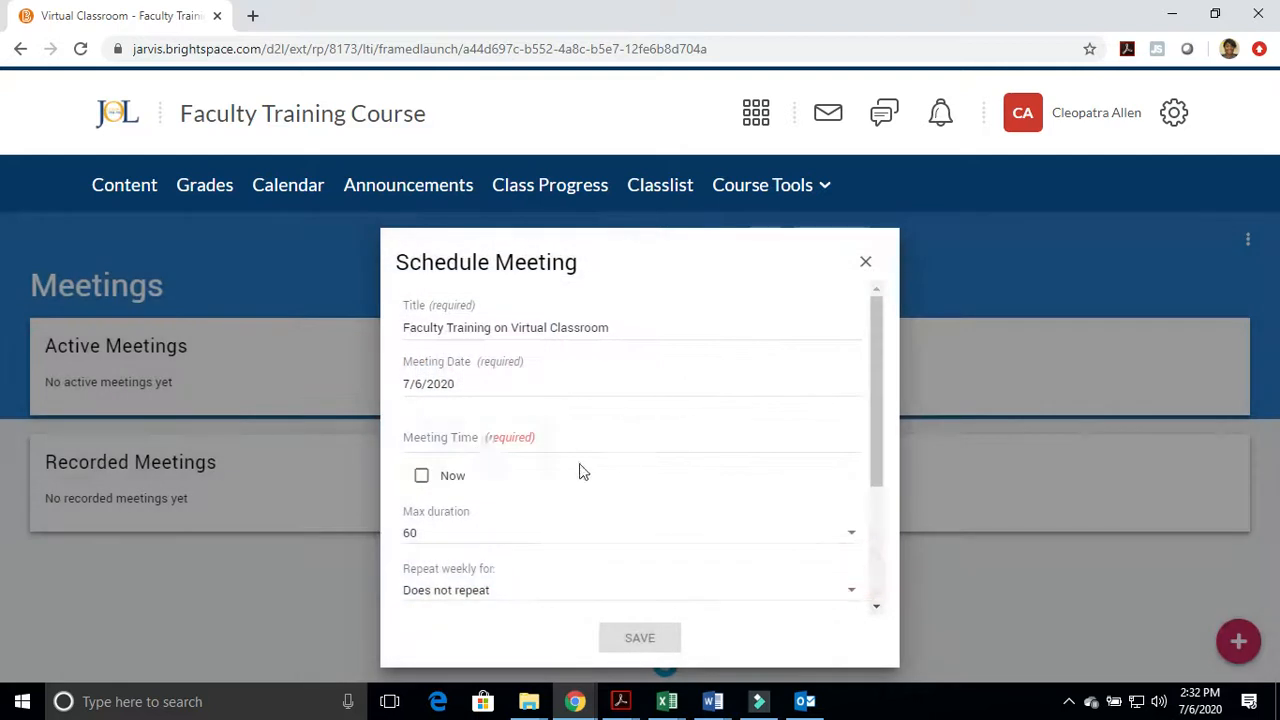
click(468, 440)
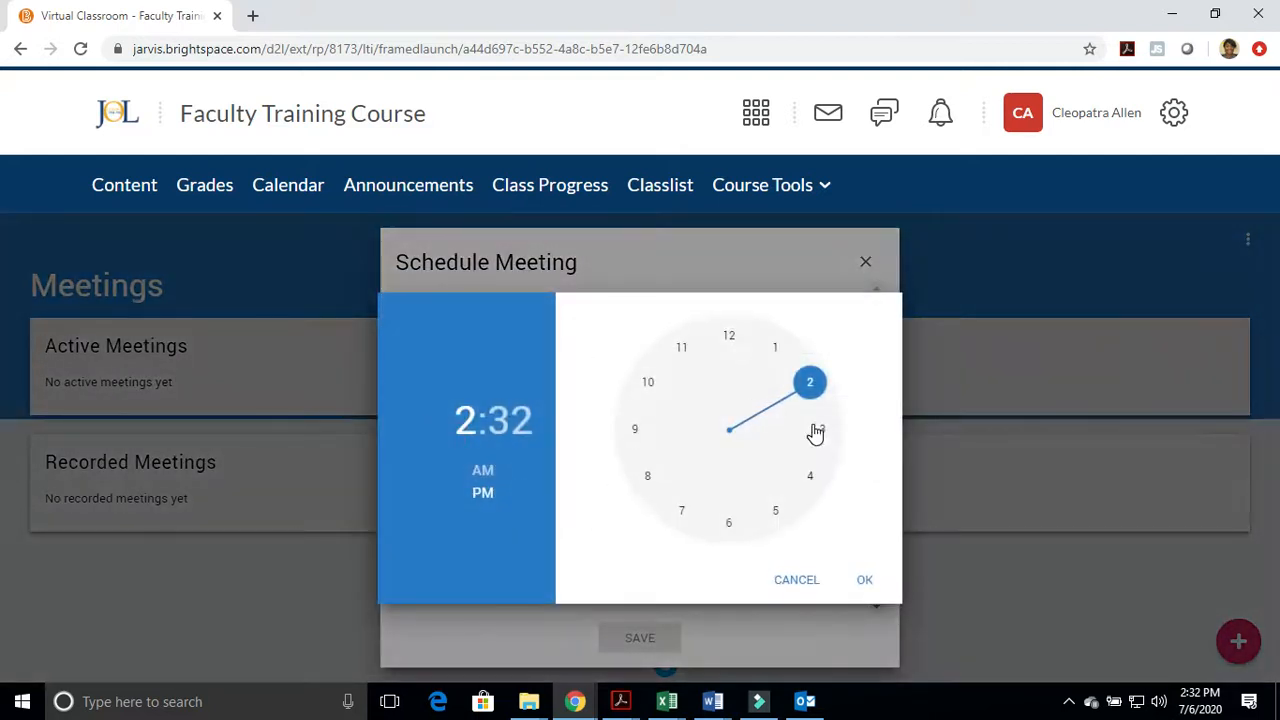
click(824, 431)
drag(814, 478, 818, 410)
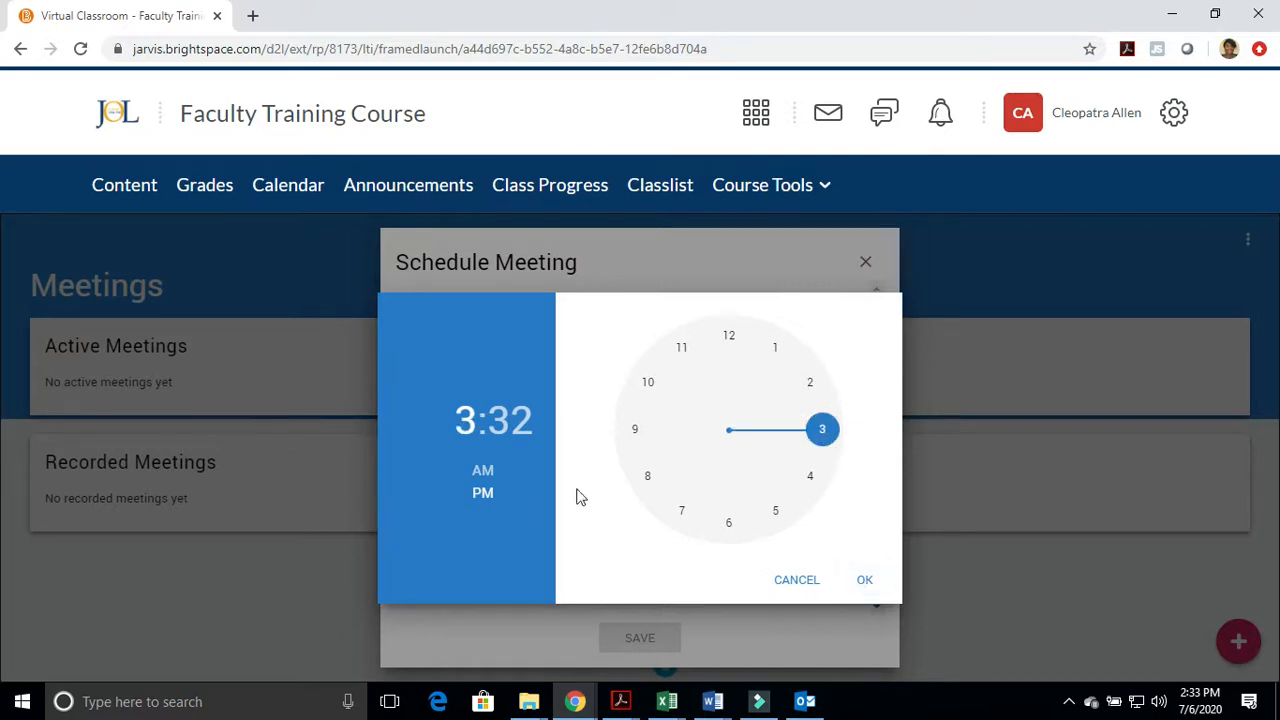
click(864, 580)
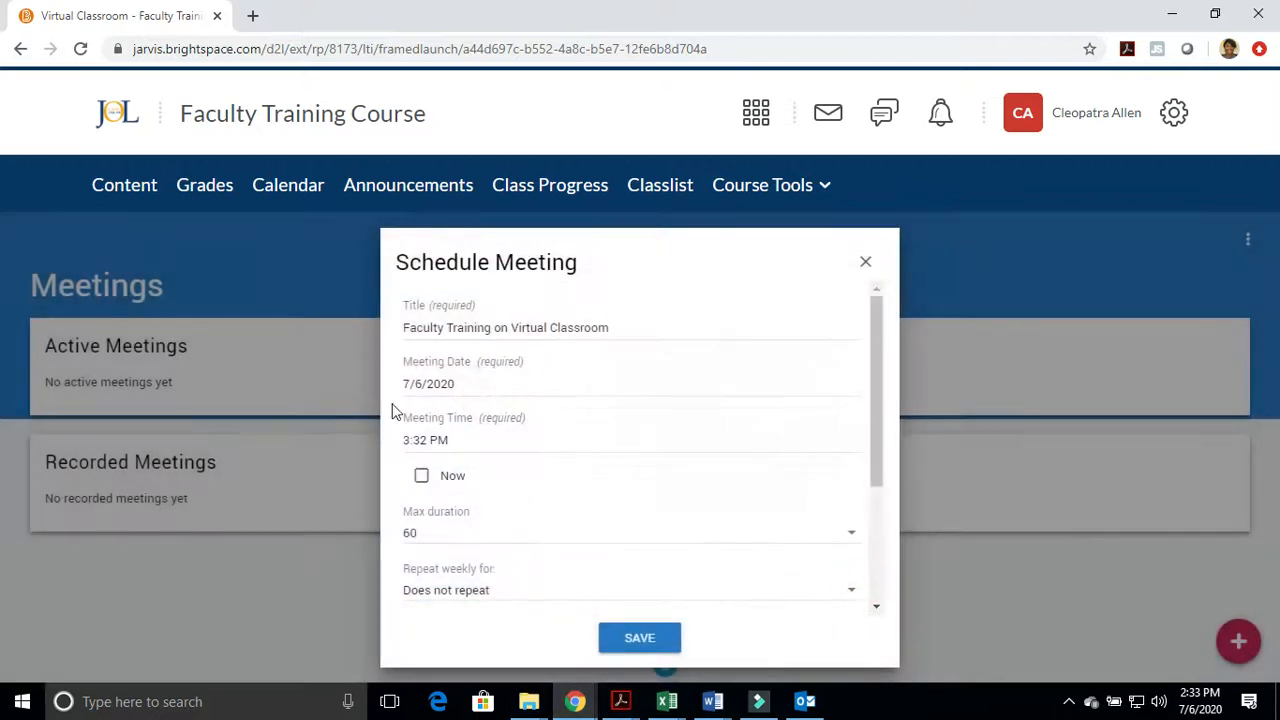
Review the available weekly repeat choices for the meeting without choosing a new one
scroll(457, 449, down, 1)
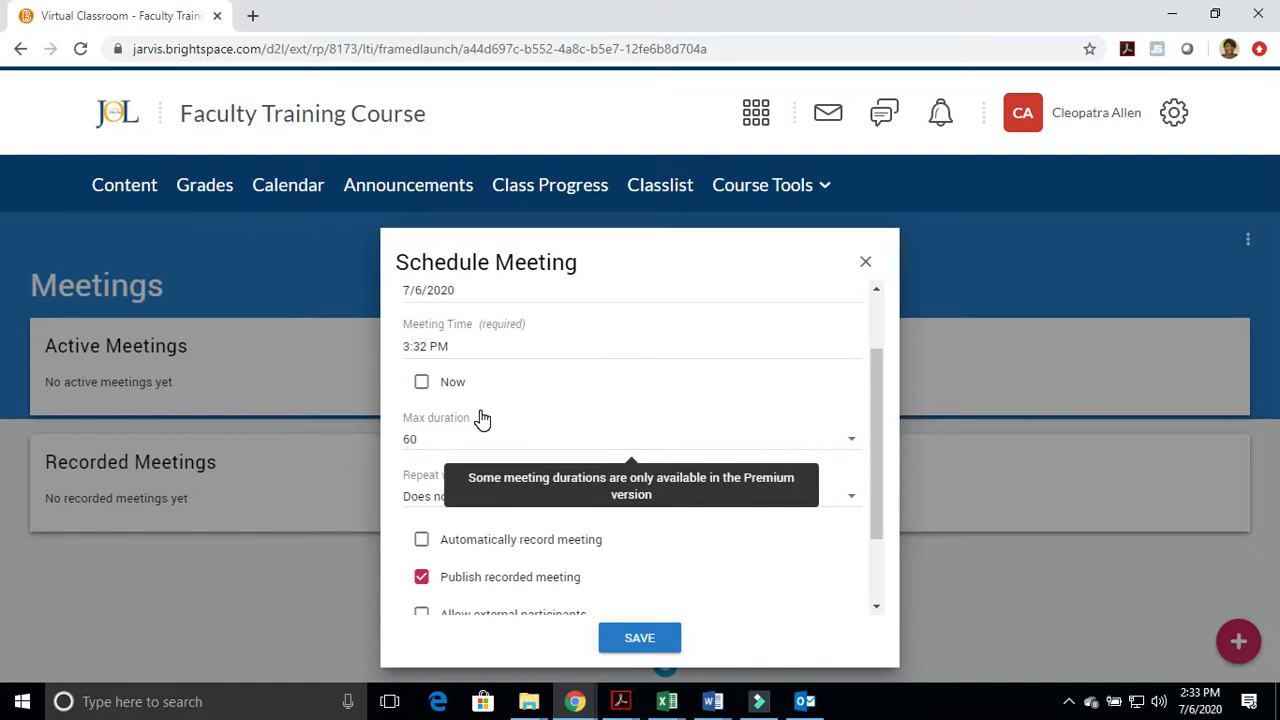
scroll(474, 393, down, 1)
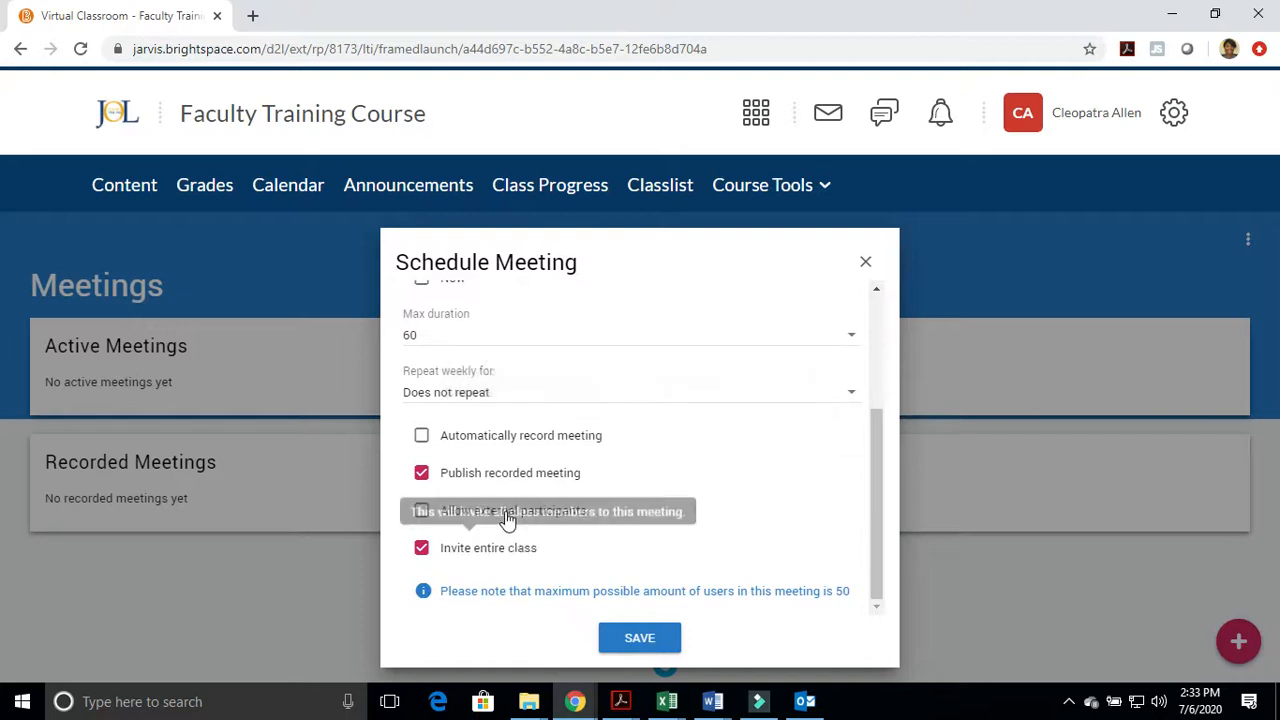
click(455, 393)
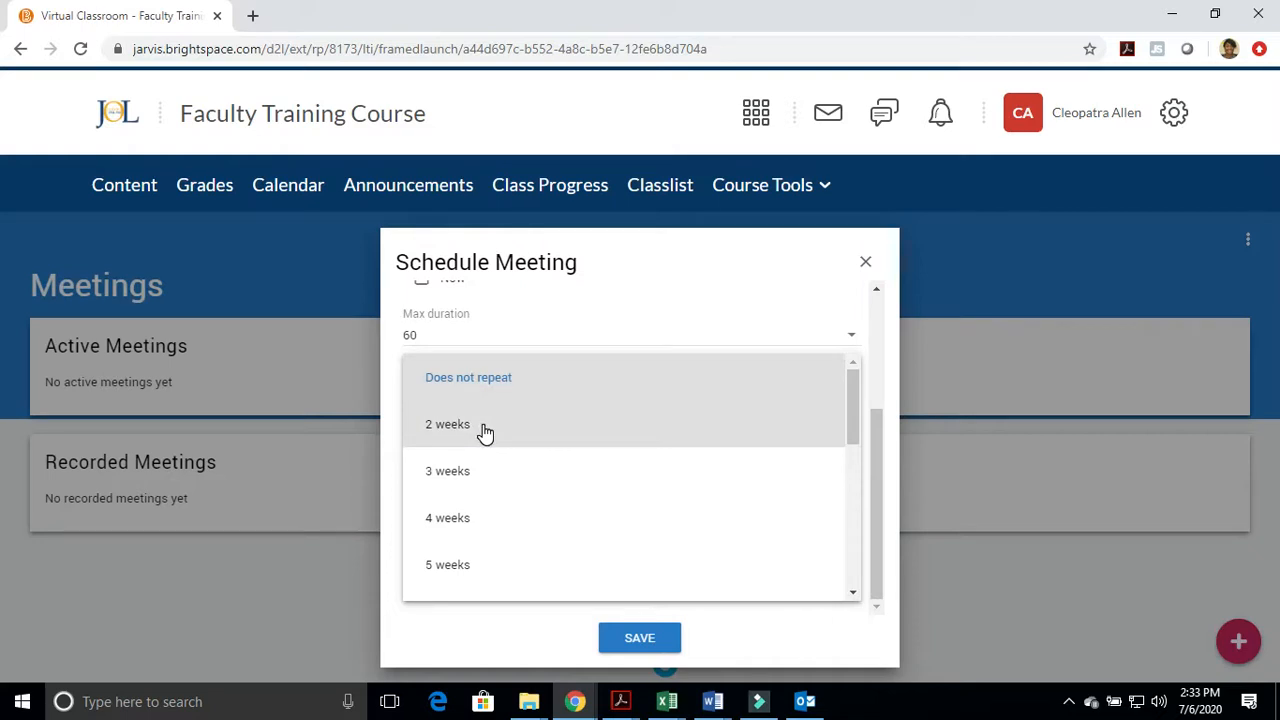
drag(852, 403, 877, 377)
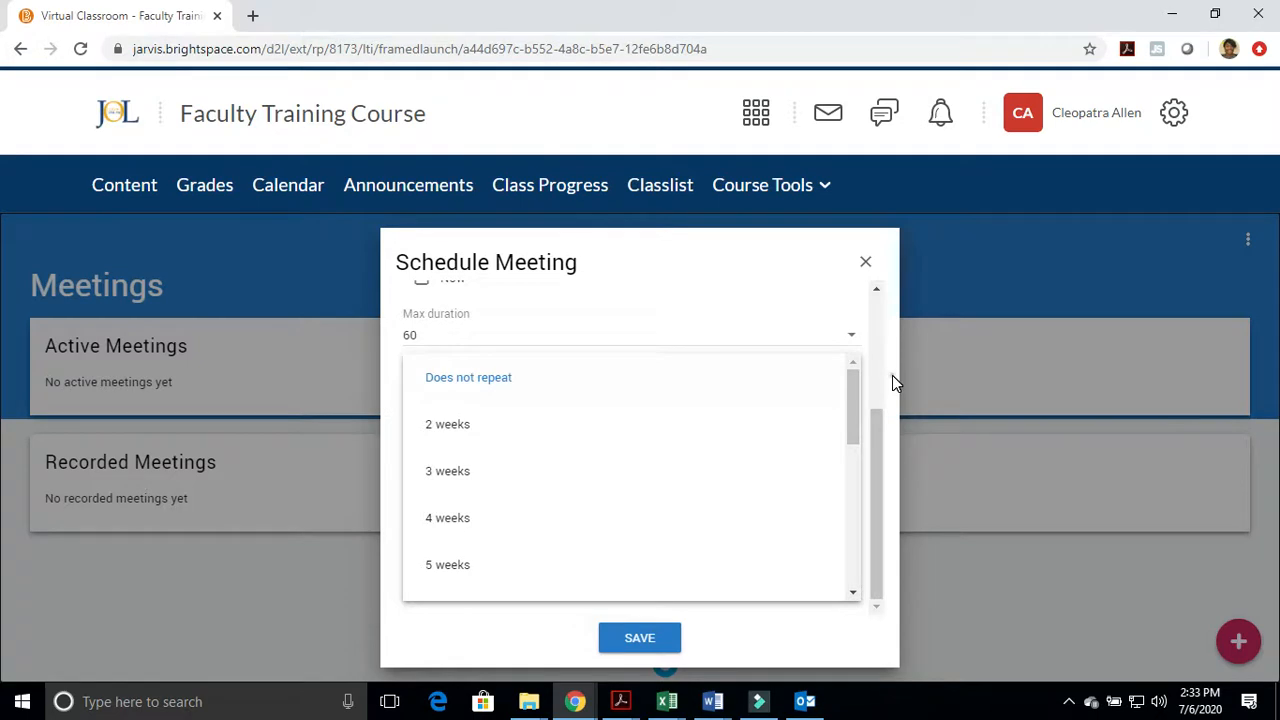
click(893, 378)
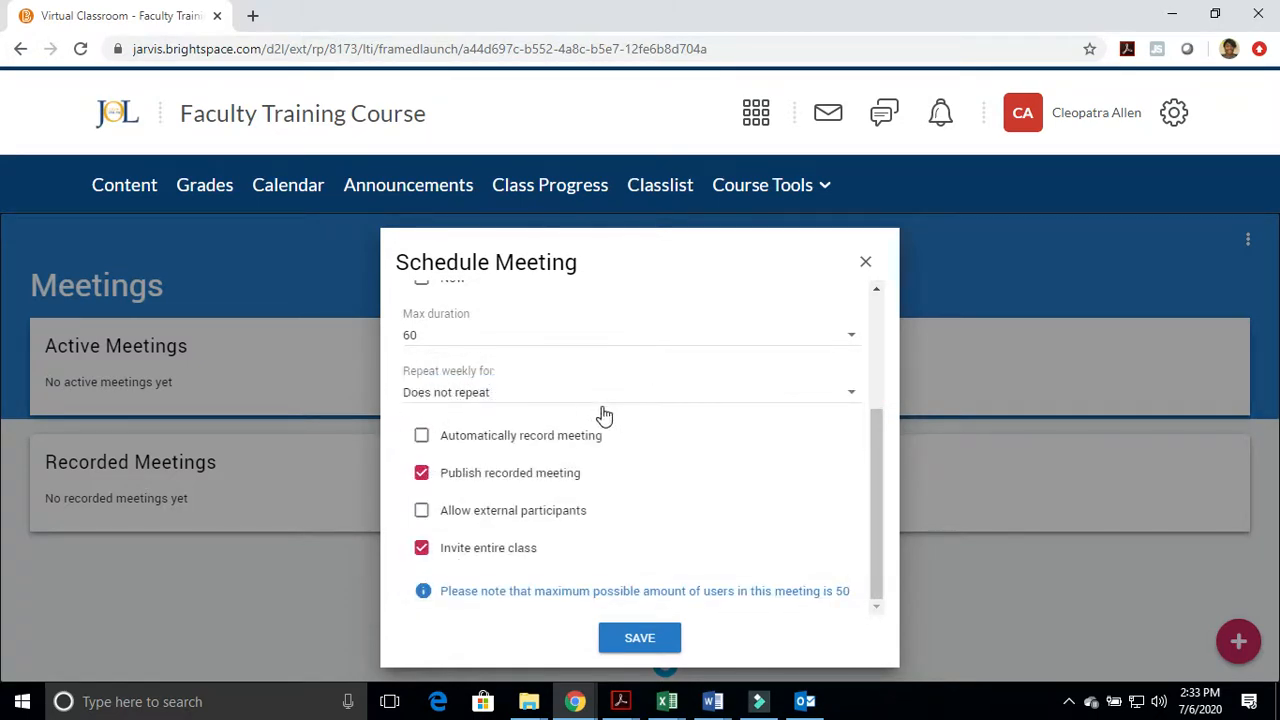
Turn on automatic recording and external participants for the meeting, and save it
mouse_move(447, 423)
click(422, 440)
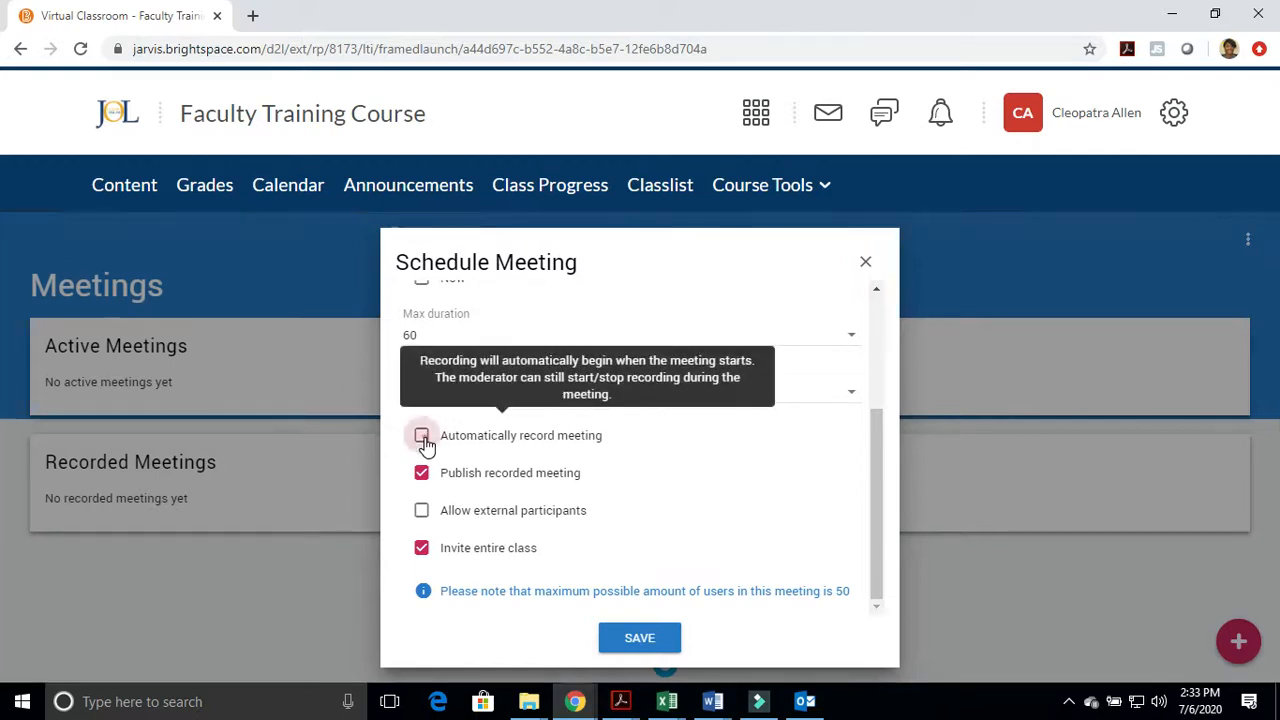
click(423, 512)
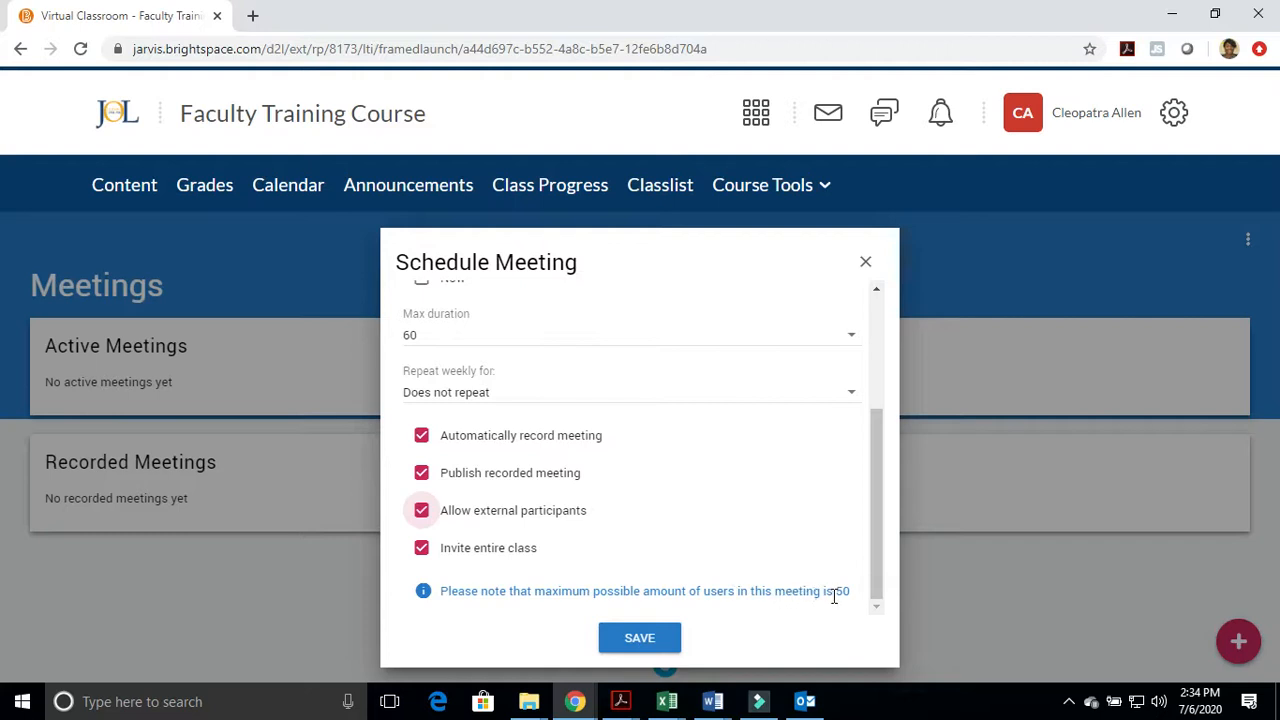
drag(880, 591, 880, 427)
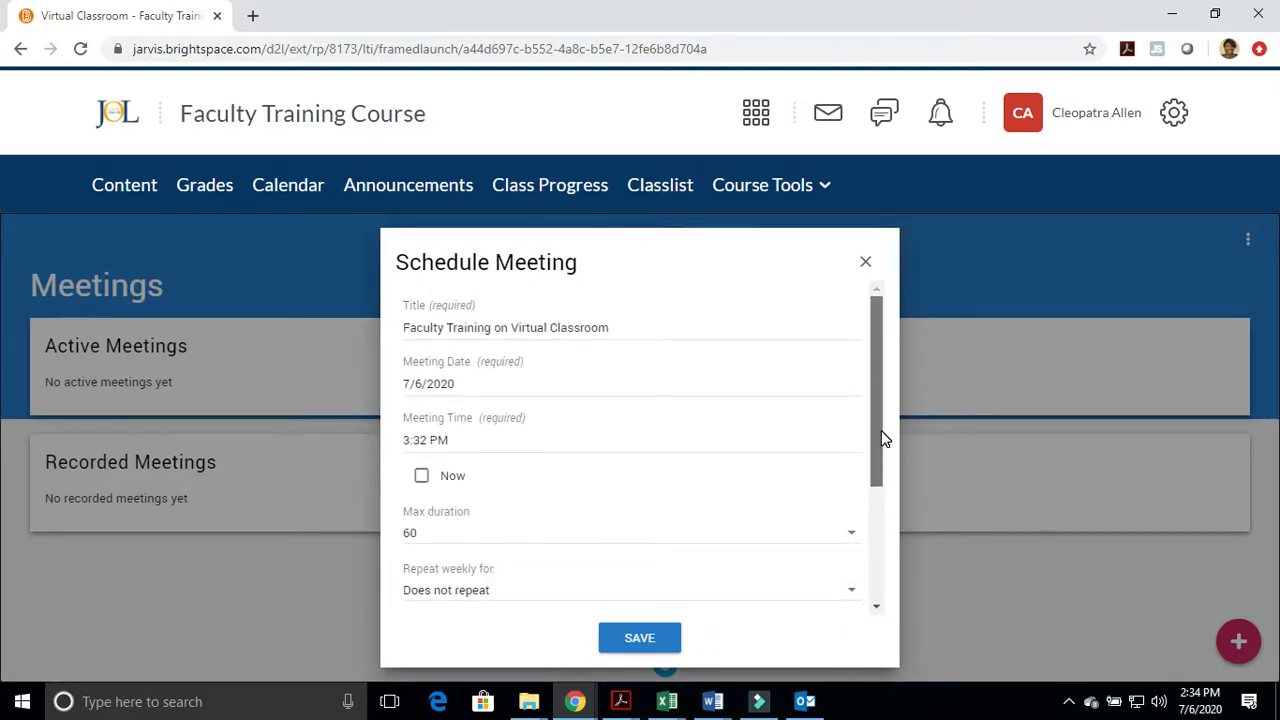
drag(883, 438, 883, 648)
click(660, 645)
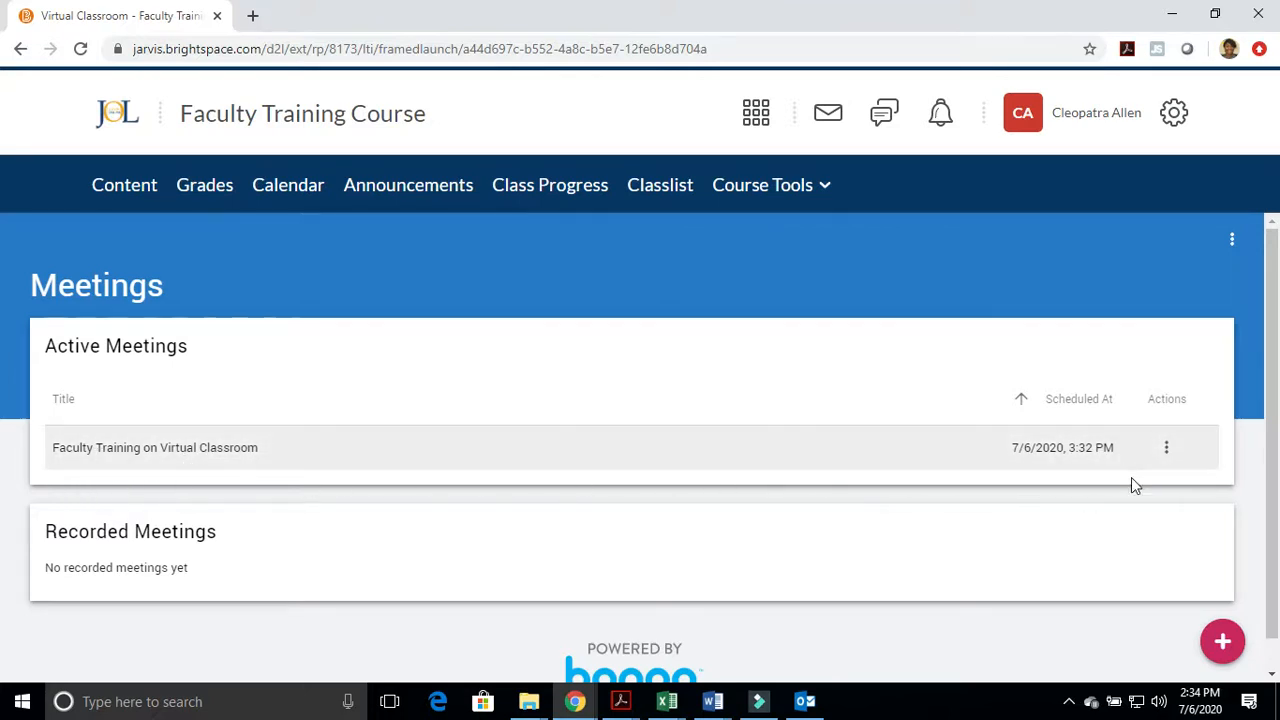
Examine the actions available for the scheduled Faculty Training on Virtual Classroom meeting
click(1170, 452)
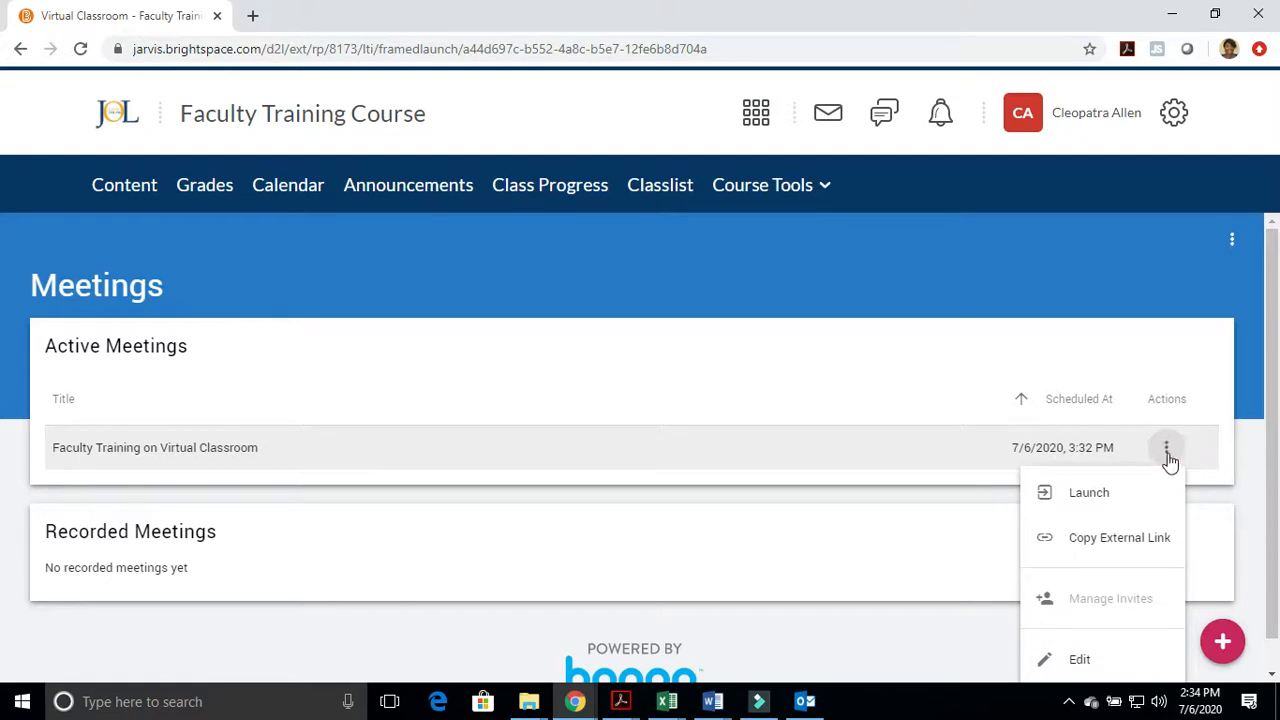
scroll(1160, 448, down, 1)
click(1163, 425)
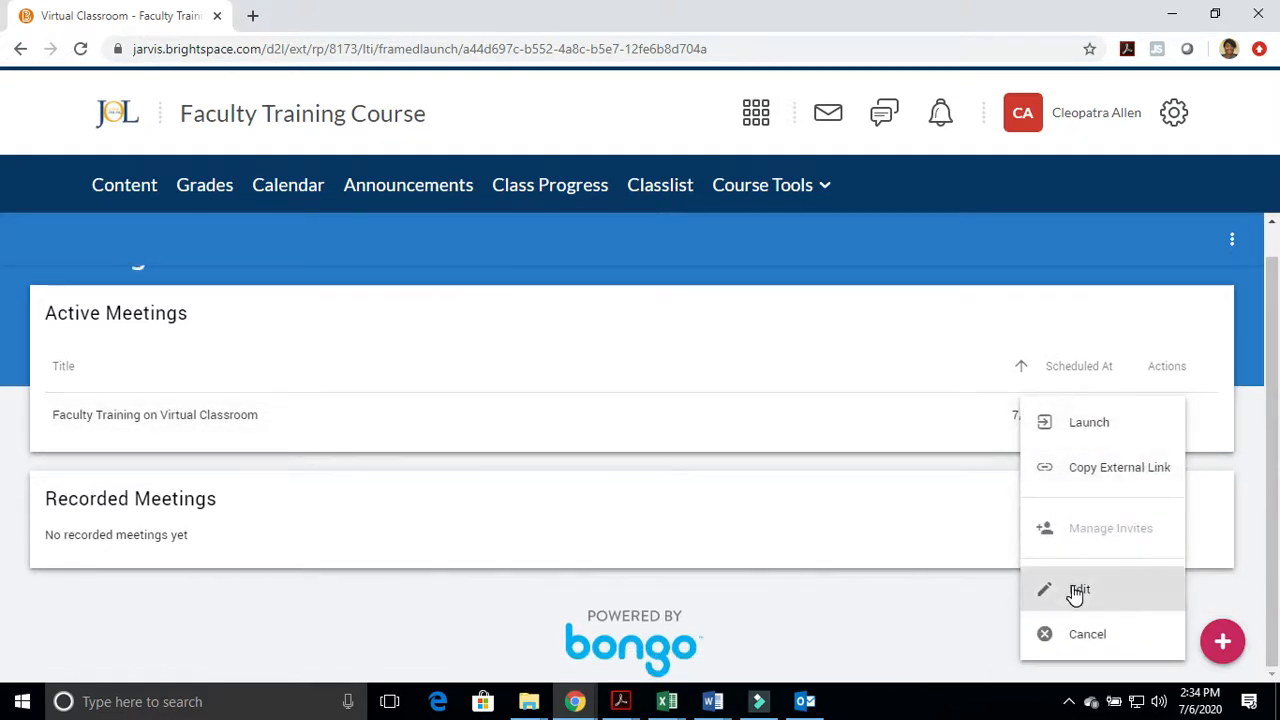
mouse_move(1101, 531)
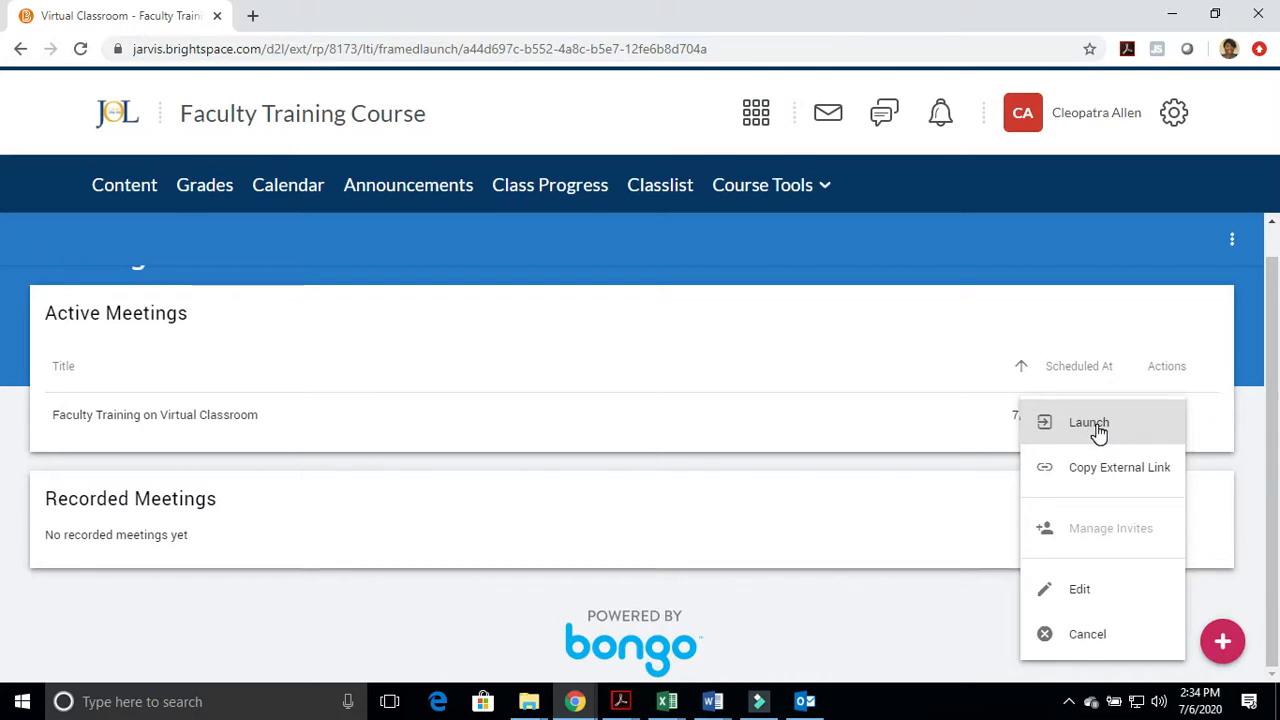
click(1115, 322)
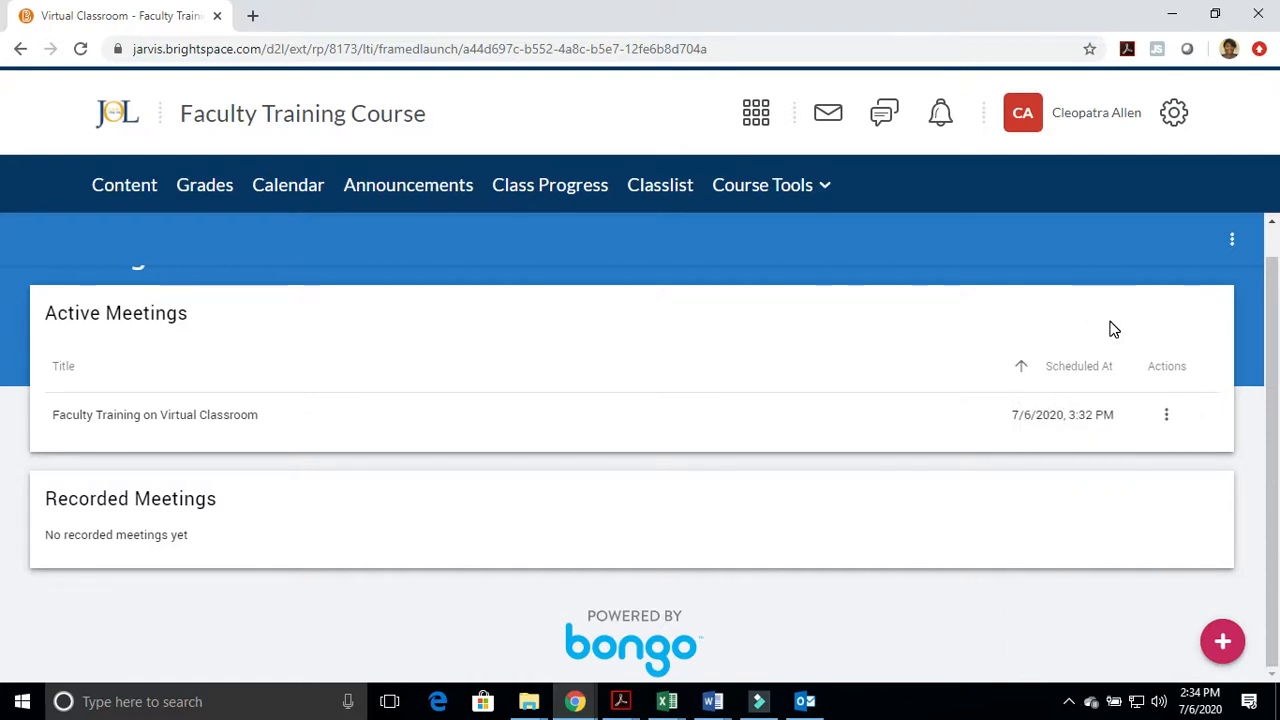
scroll(506, 489, up, 1)
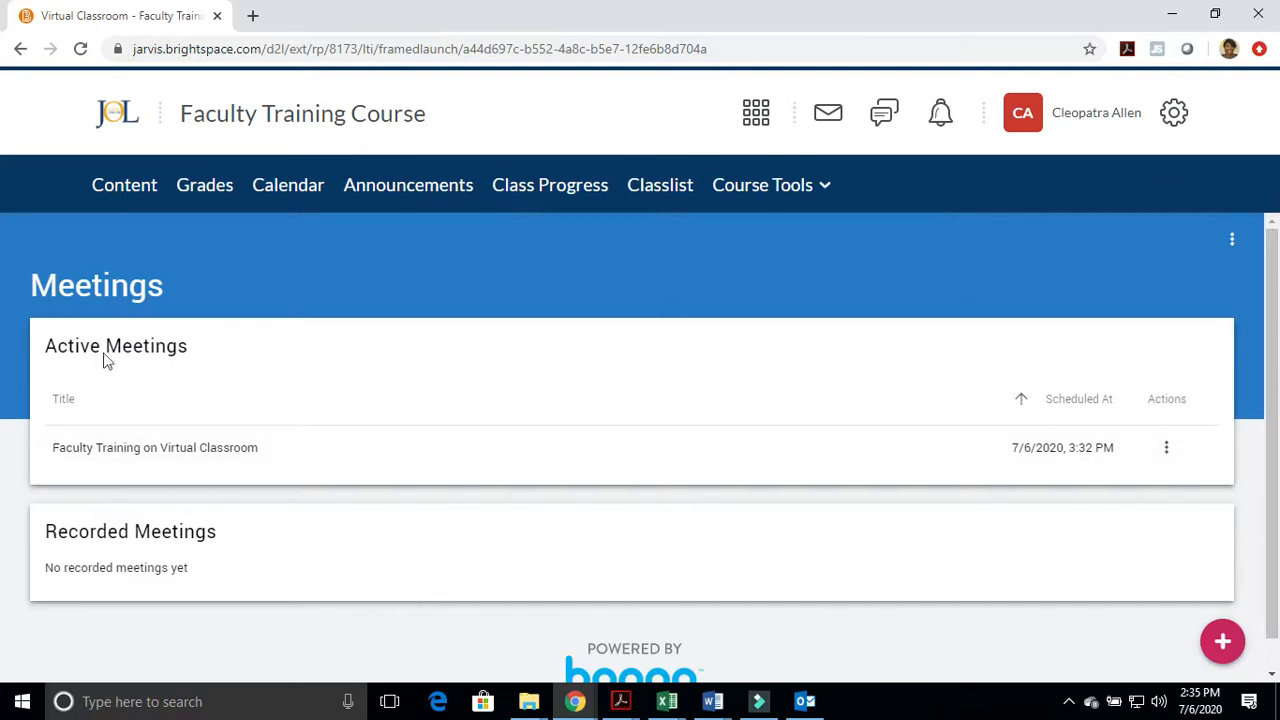
Go to the course content and expand Module 2 and Module 1 in the unit list
click(126, 190)
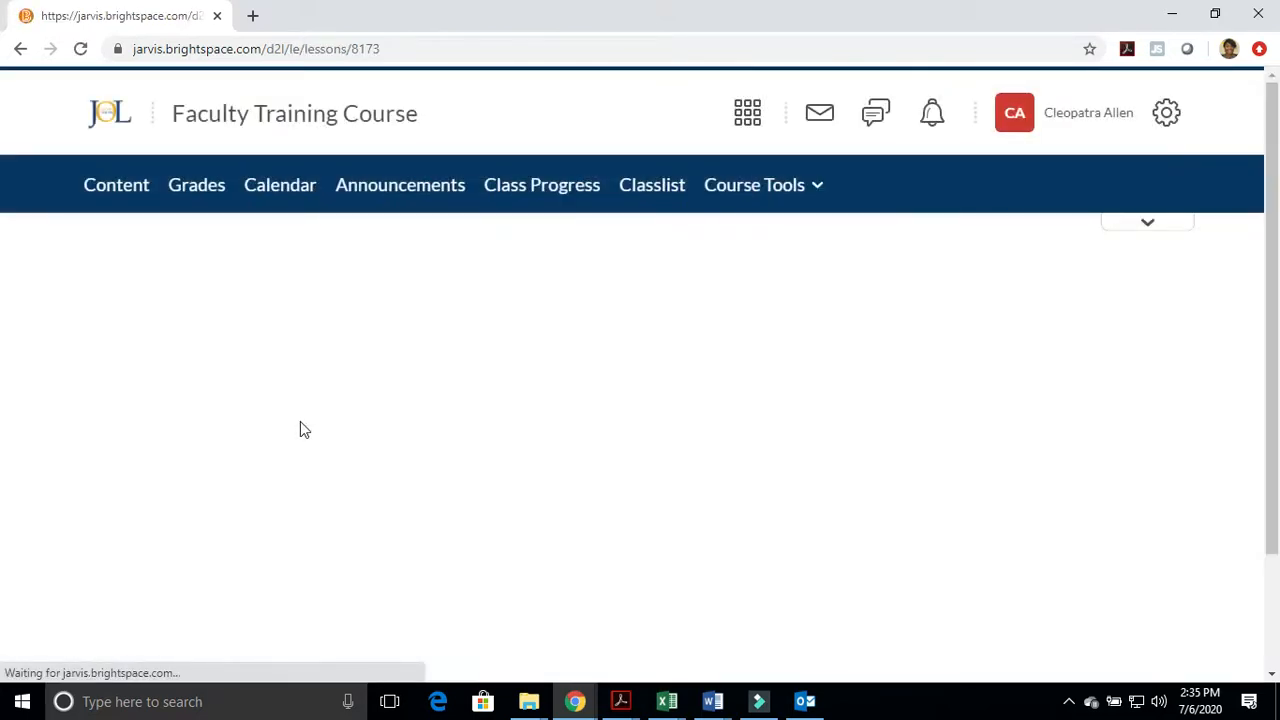
scroll(226, 453, down, 2)
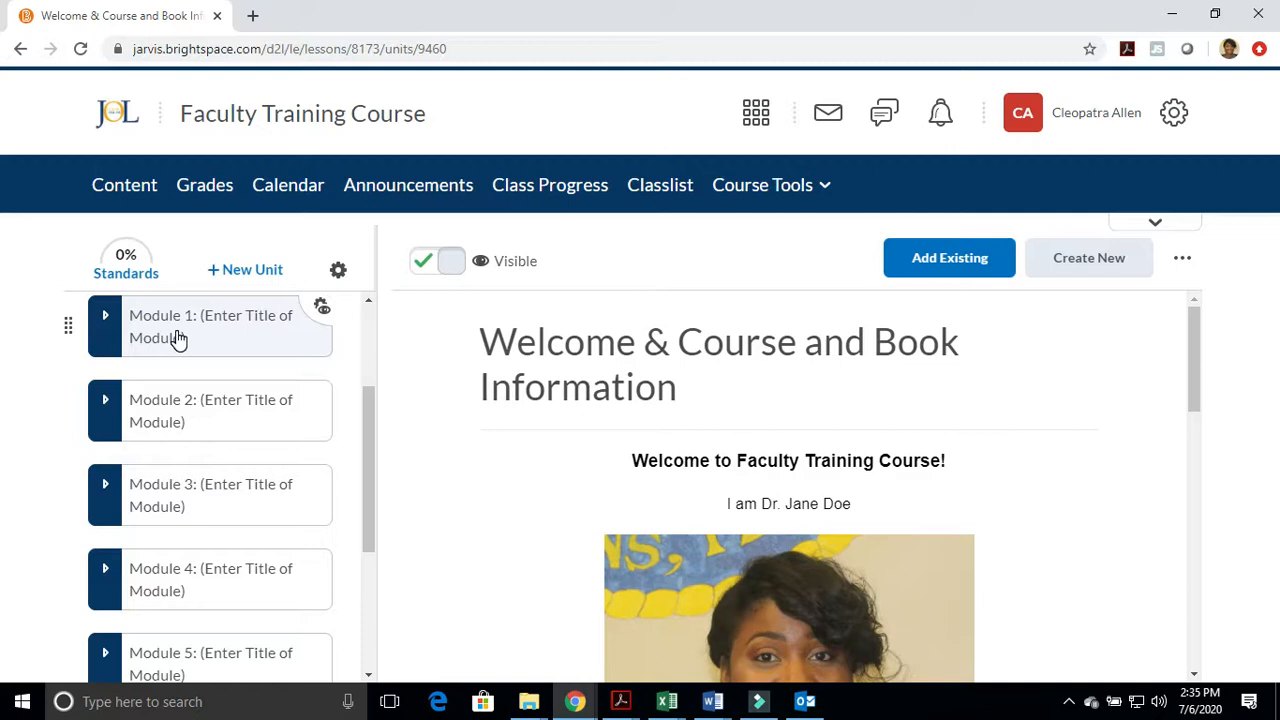
scroll(191, 471, down, 2)
scroll(191, 471, up, 3)
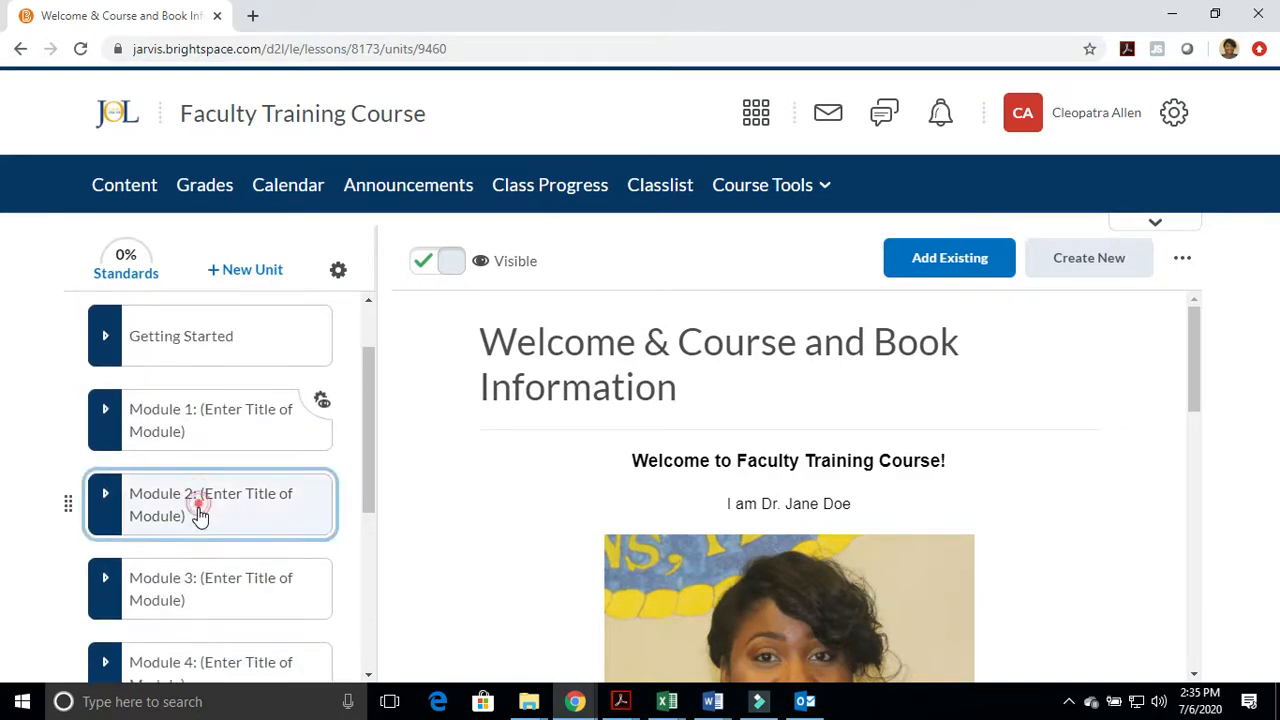
click(197, 514)
click(200, 437)
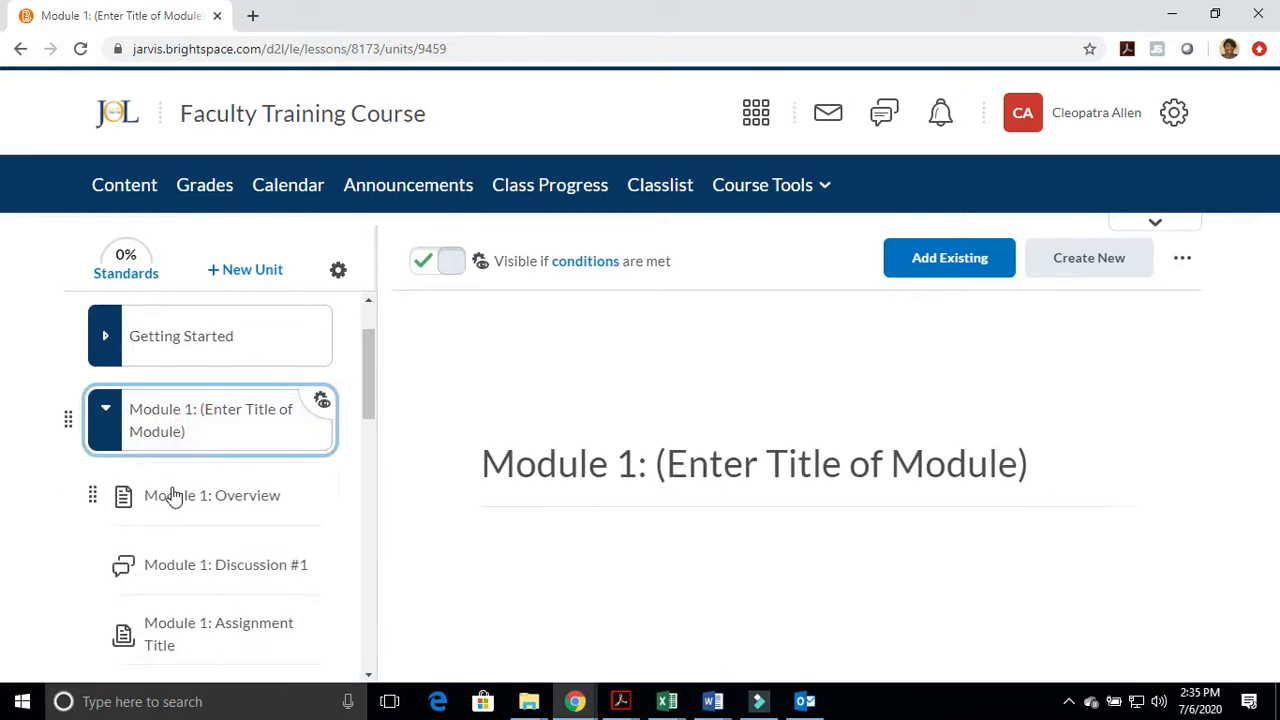
Look through the items inside Module 1 and collapse the module
scroll(175, 498, down, 2)
scroll(180, 500, up, 2)
scroll(200, 525, up, 1)
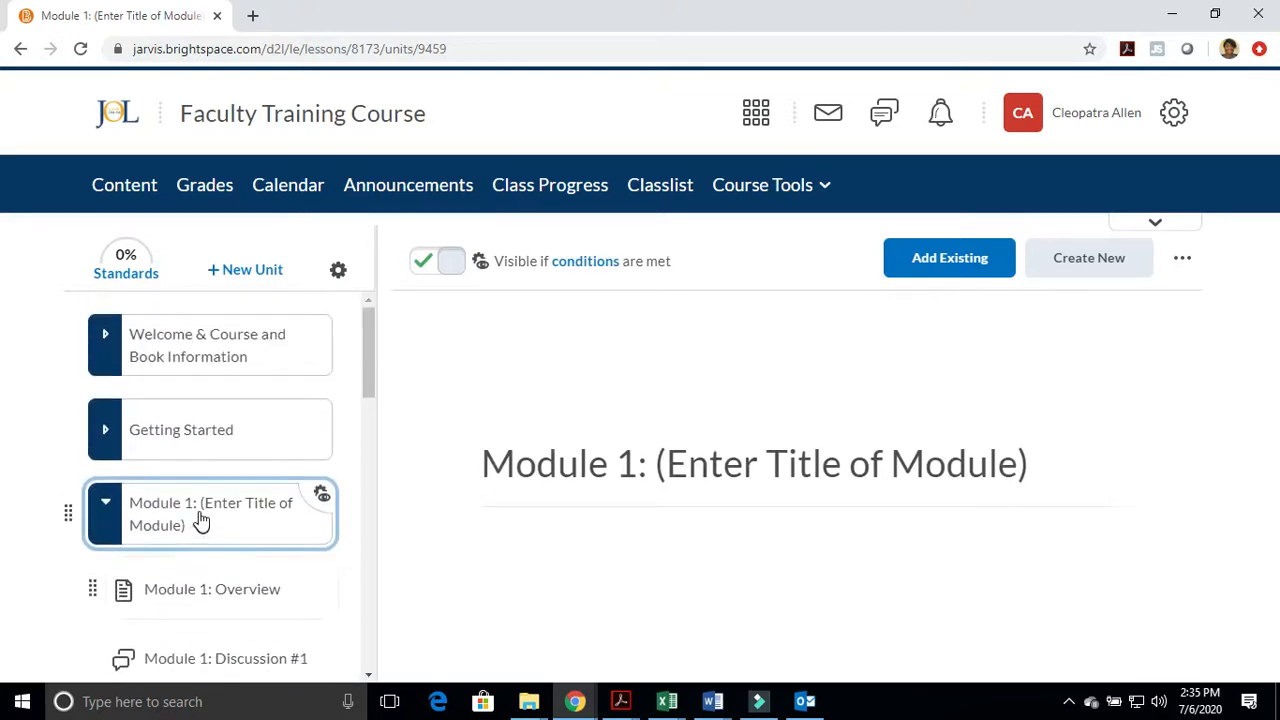
scroll(217, 528, down, 2)
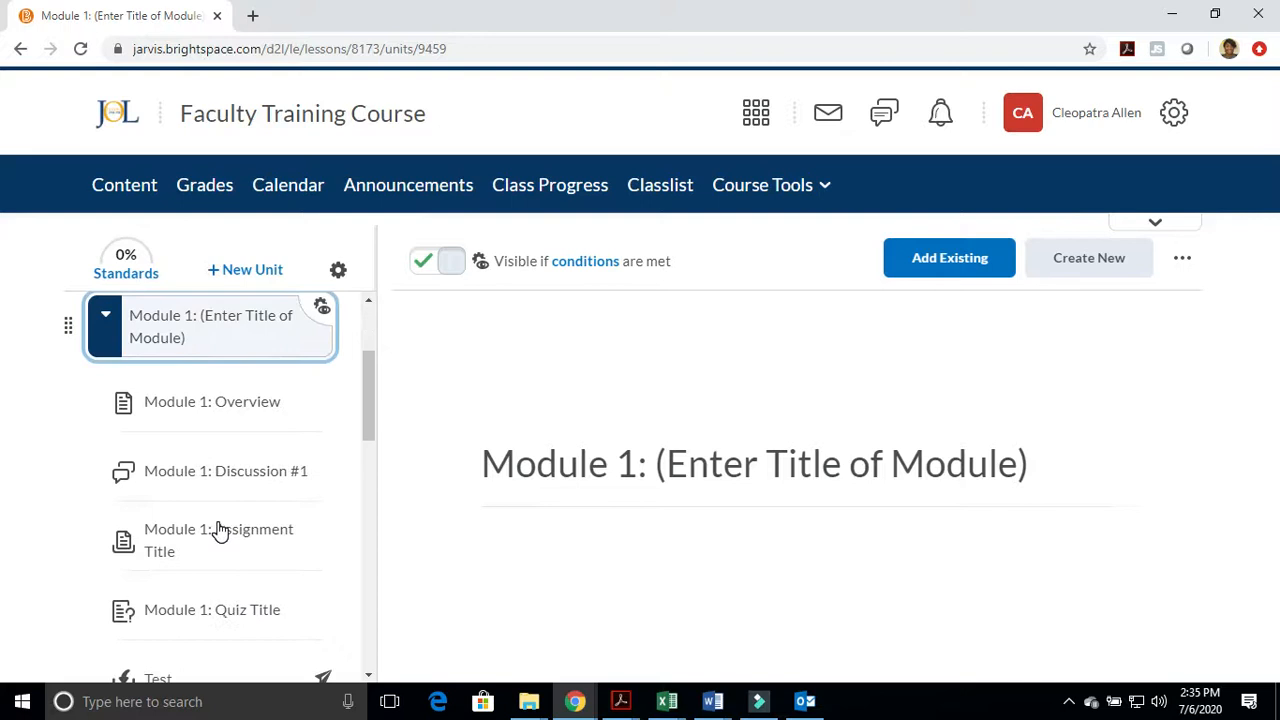
scroll(202, 600, down, 1)
scroll(200, 618, down, 1)
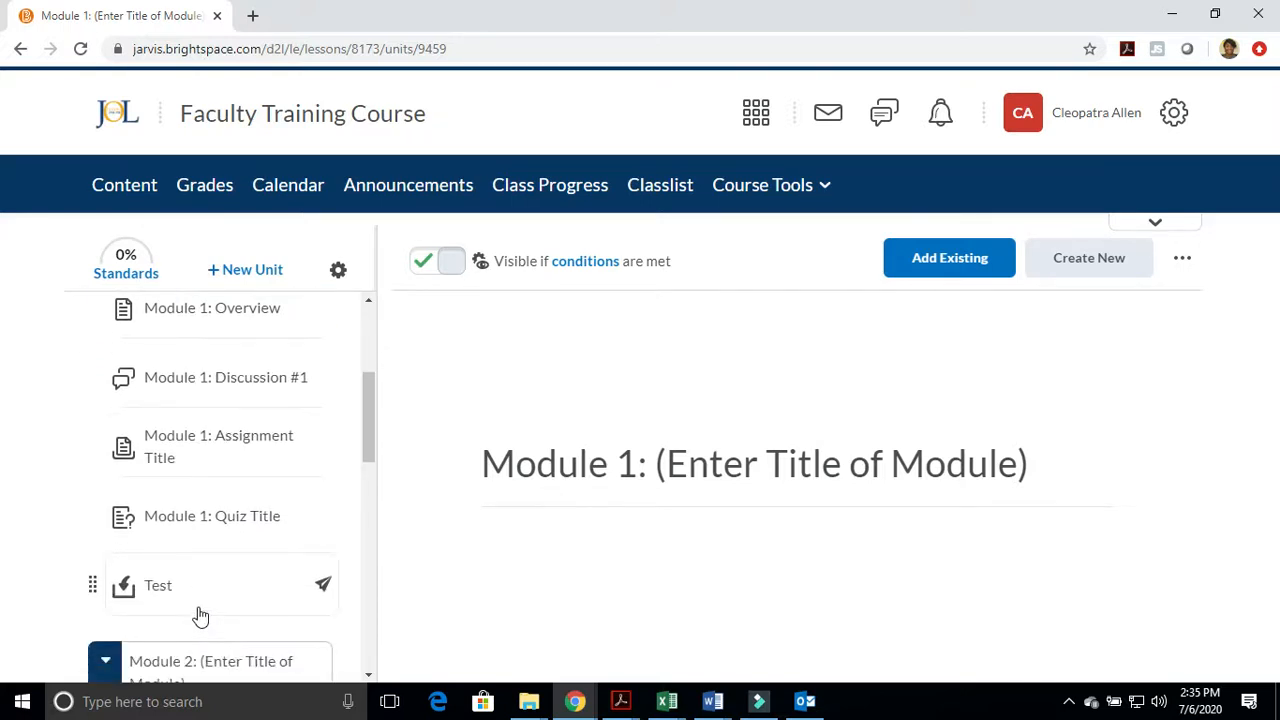
scroll(197, 490, up, 2)
click(197, 429)
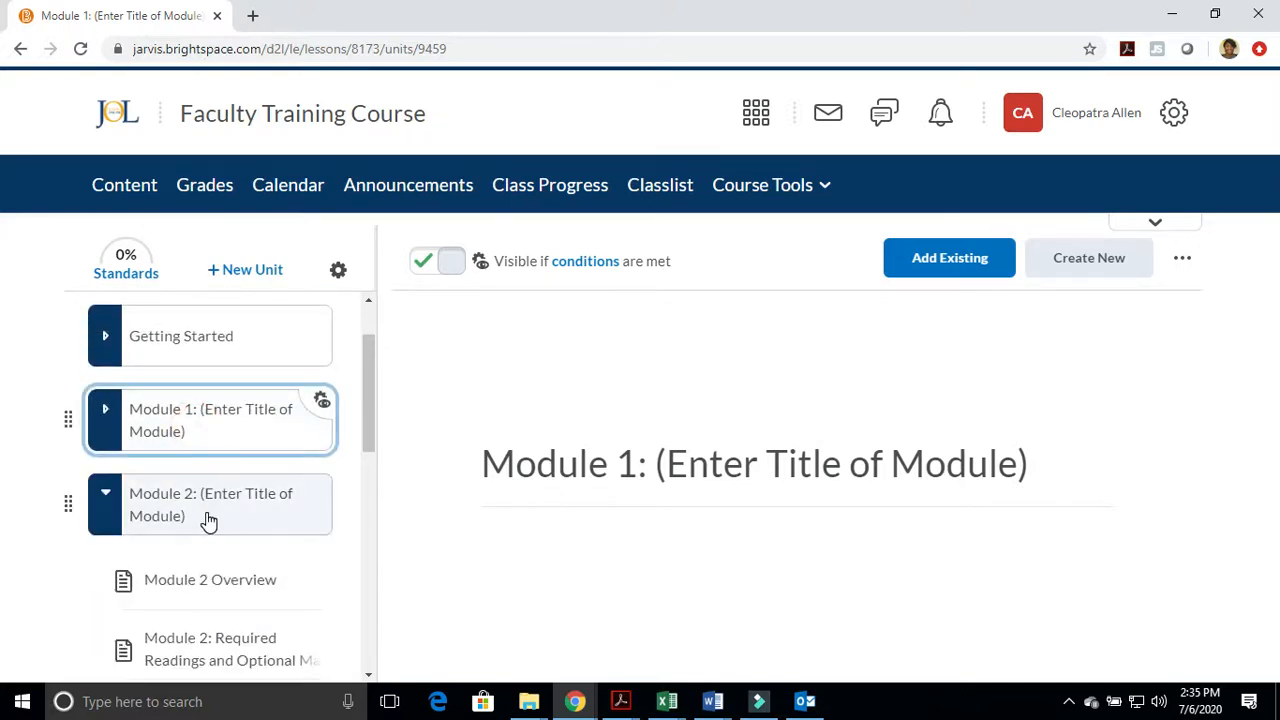
Select Module 2, look through its items, and examine which existing activity types can be added to it
click(206, 510)
scroll(200, 507, down, 1)
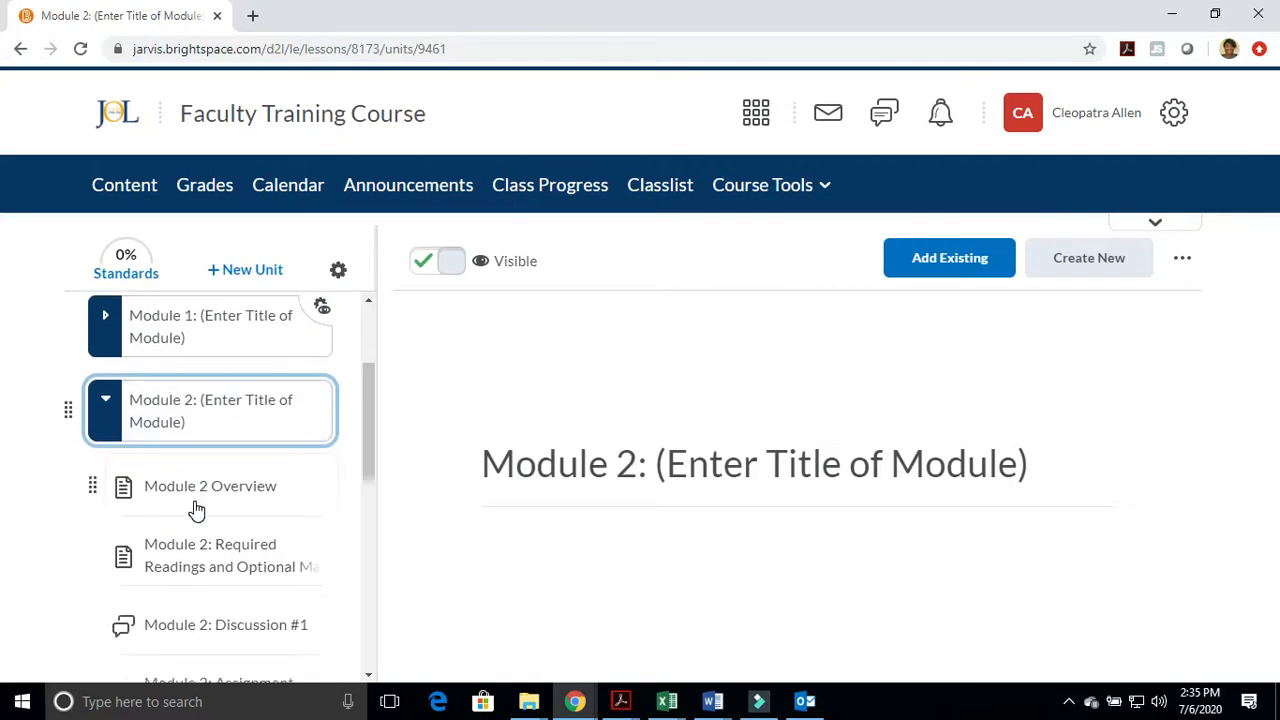
scroll(202, 455, down, 1)
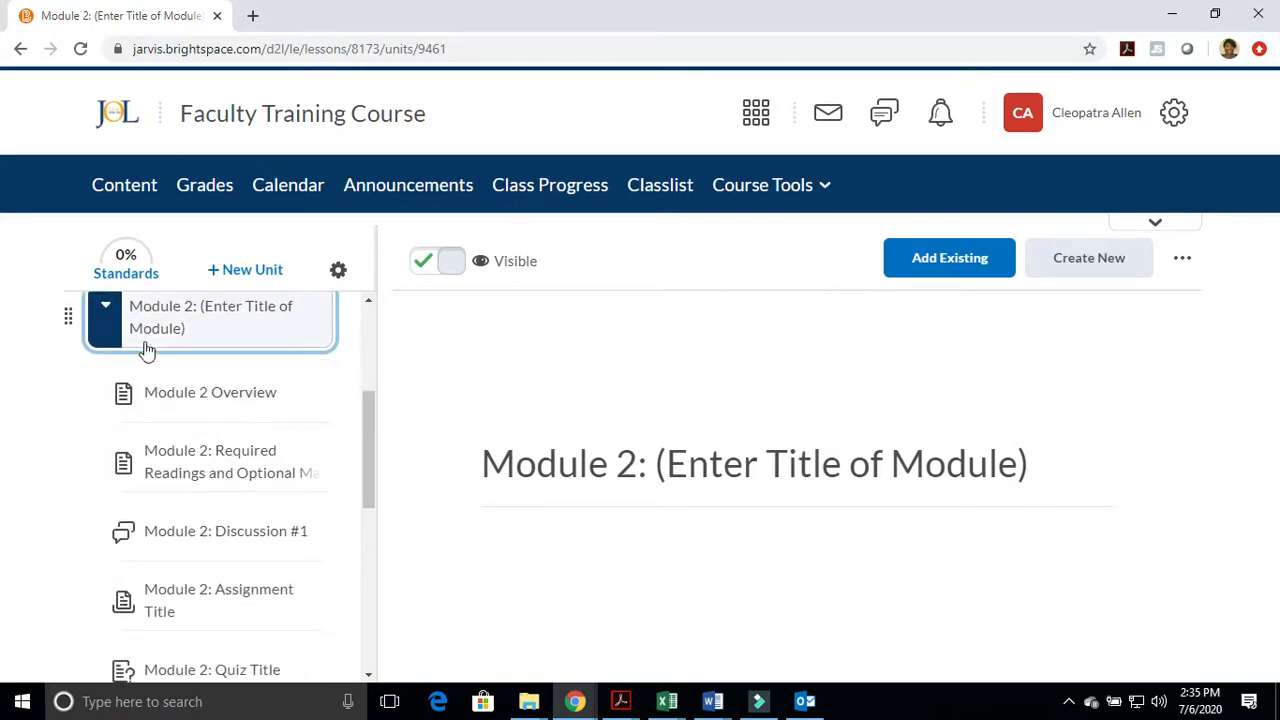
scroll(240, 395, up, 1)
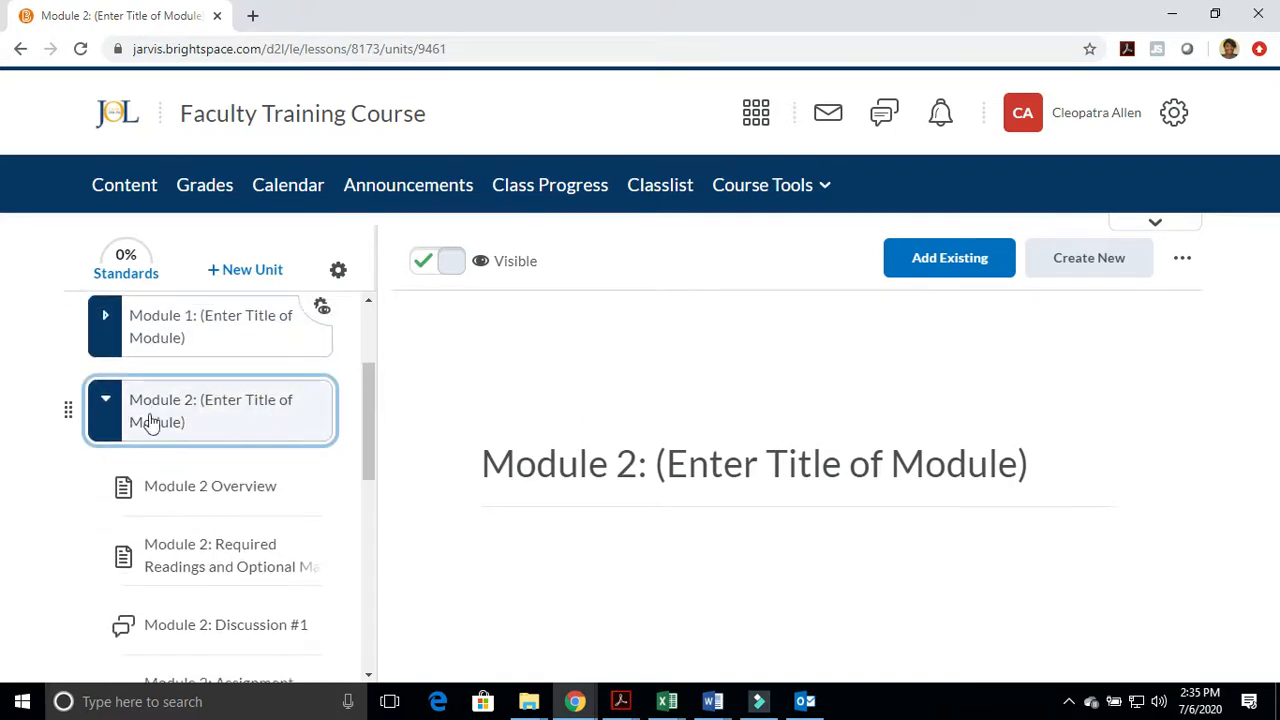
click(990, 262)
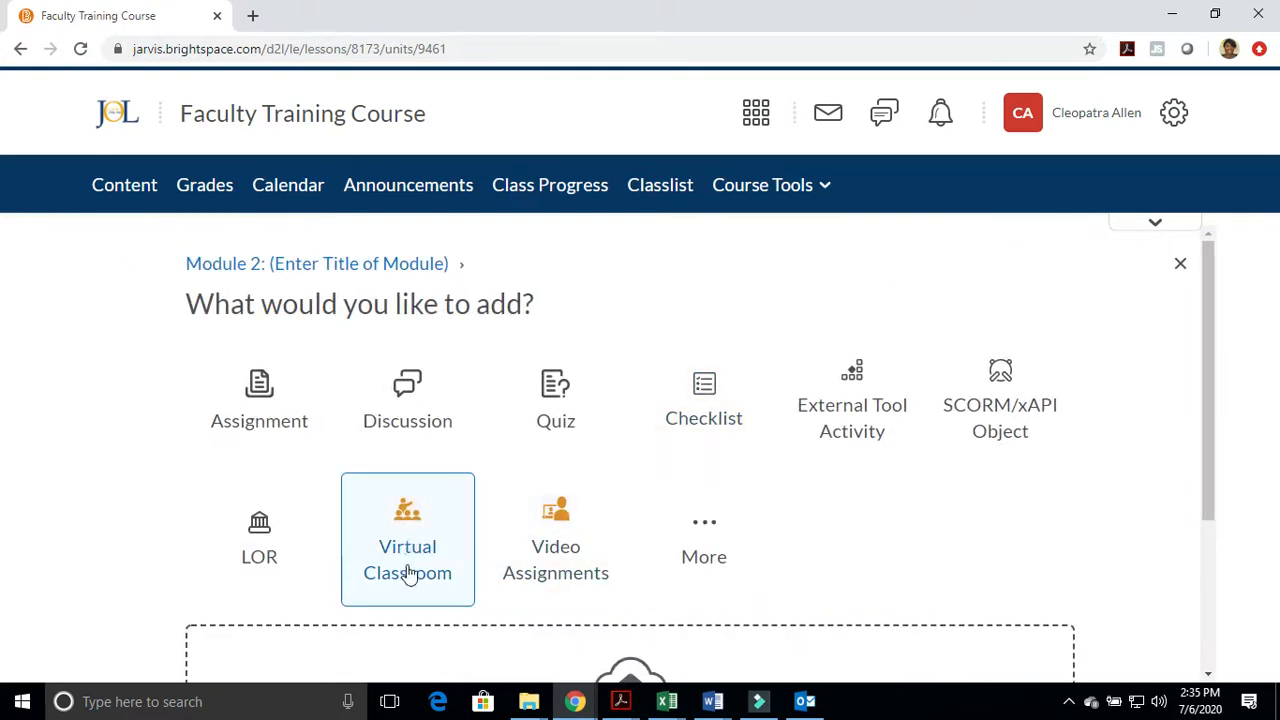
click(1180, 263)
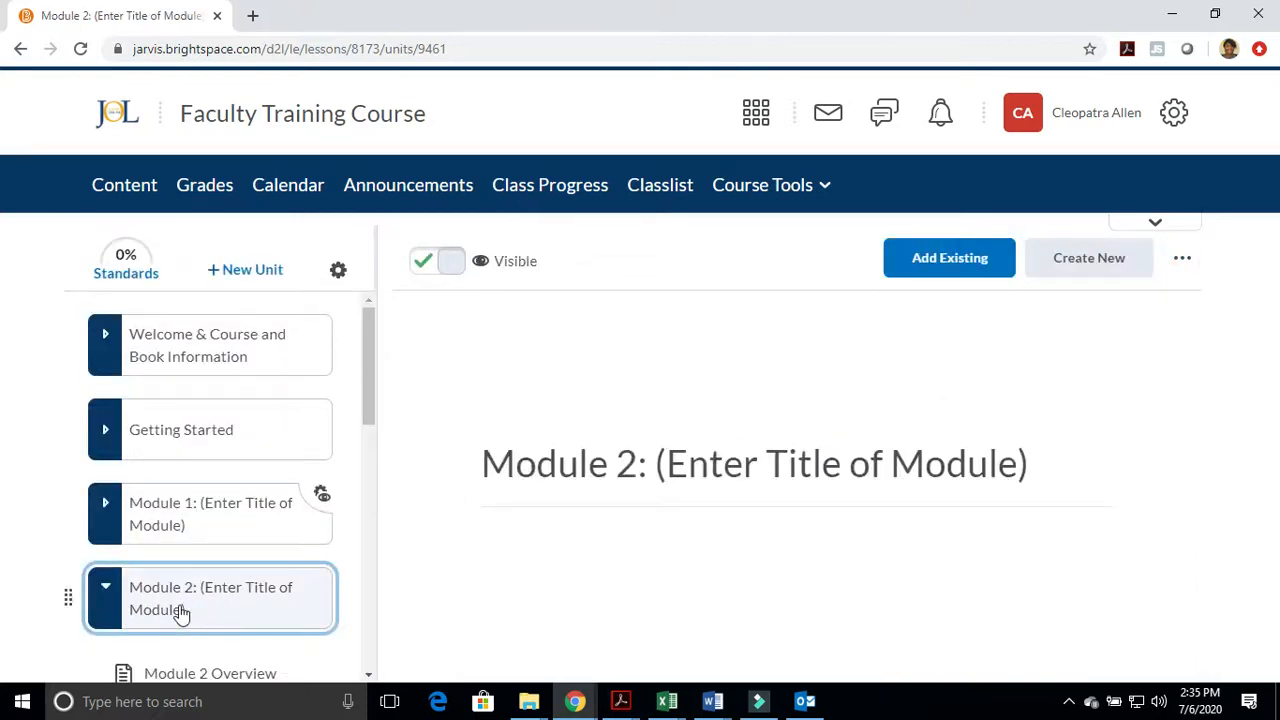
scroll(167, 600, down, 1)
click(163, 420)
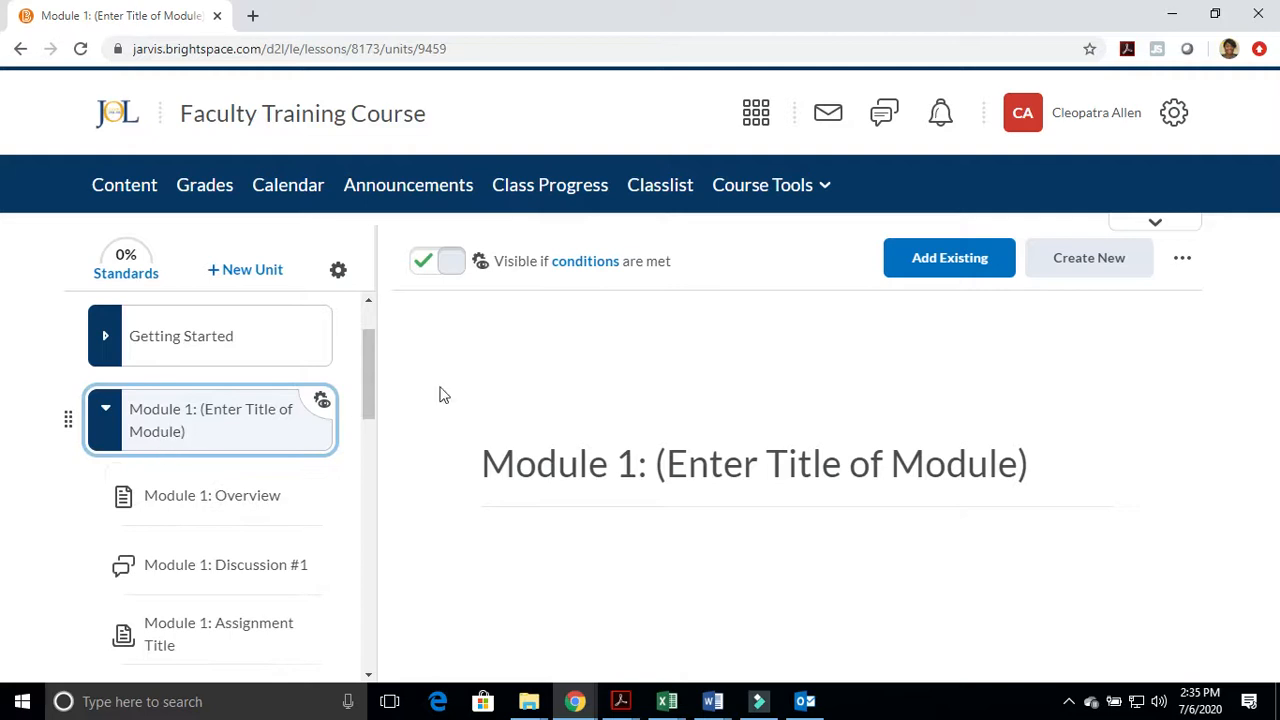
click(106, 414)
Add the existing Faculty Training on Virtual Classroom meeting to Module 2 and make it visible to students
click(190, 510)
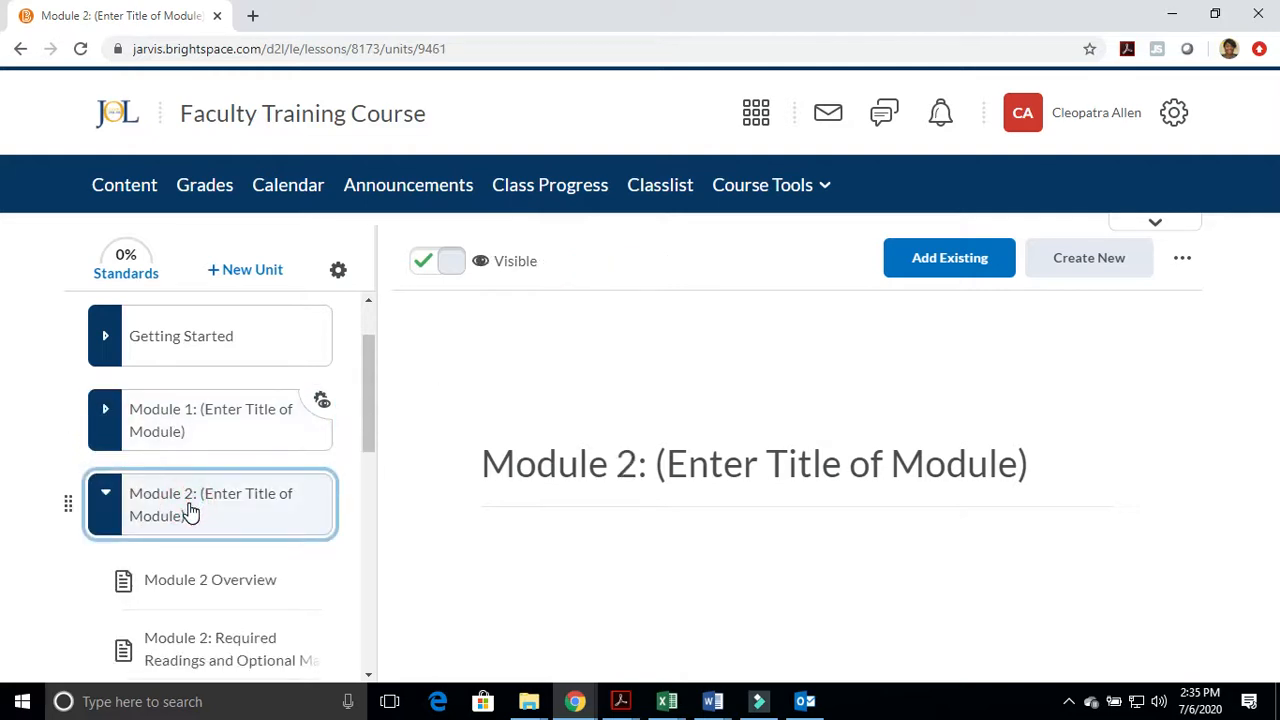
click(966, 262)
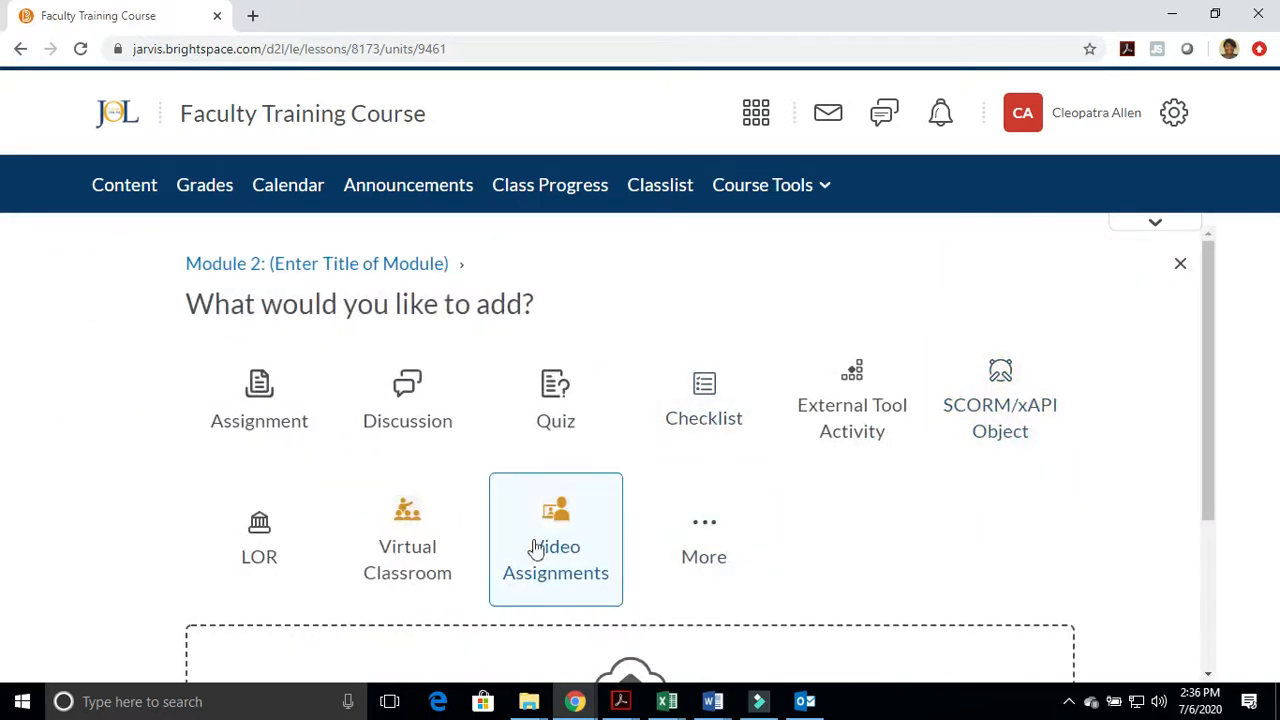
click(405, 558)
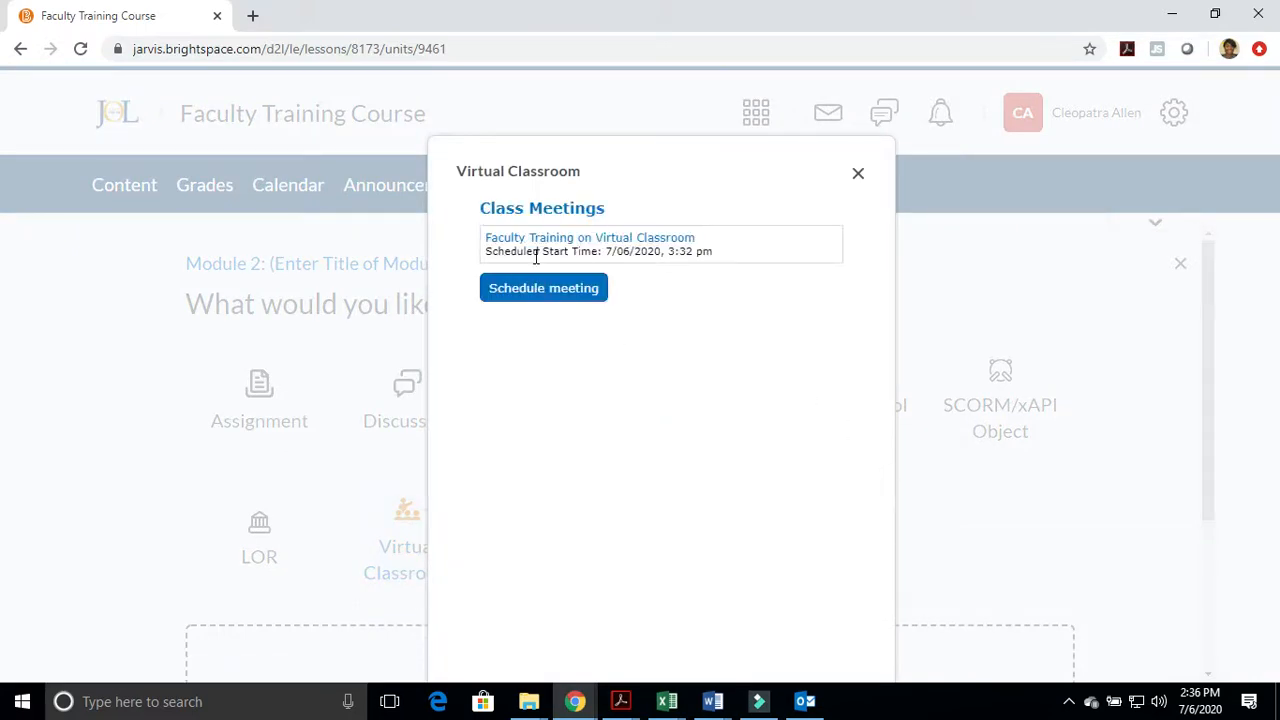
click(631, 240)
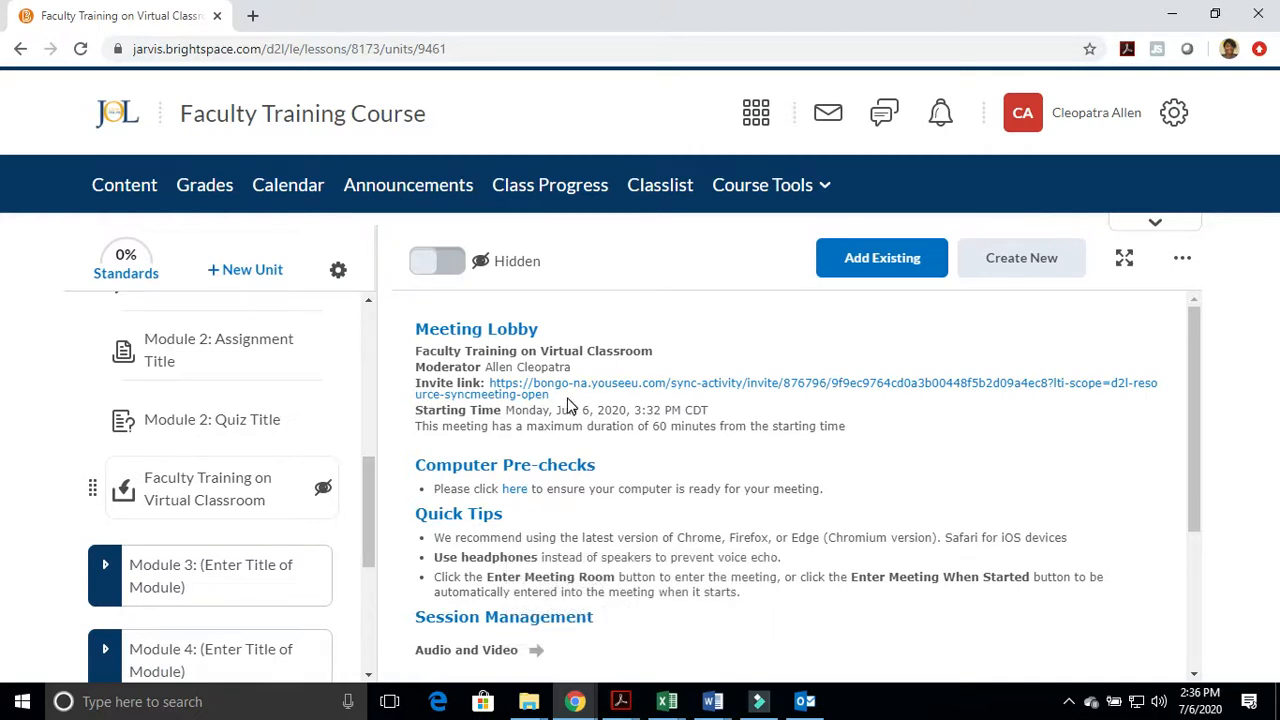
click(440, 261)
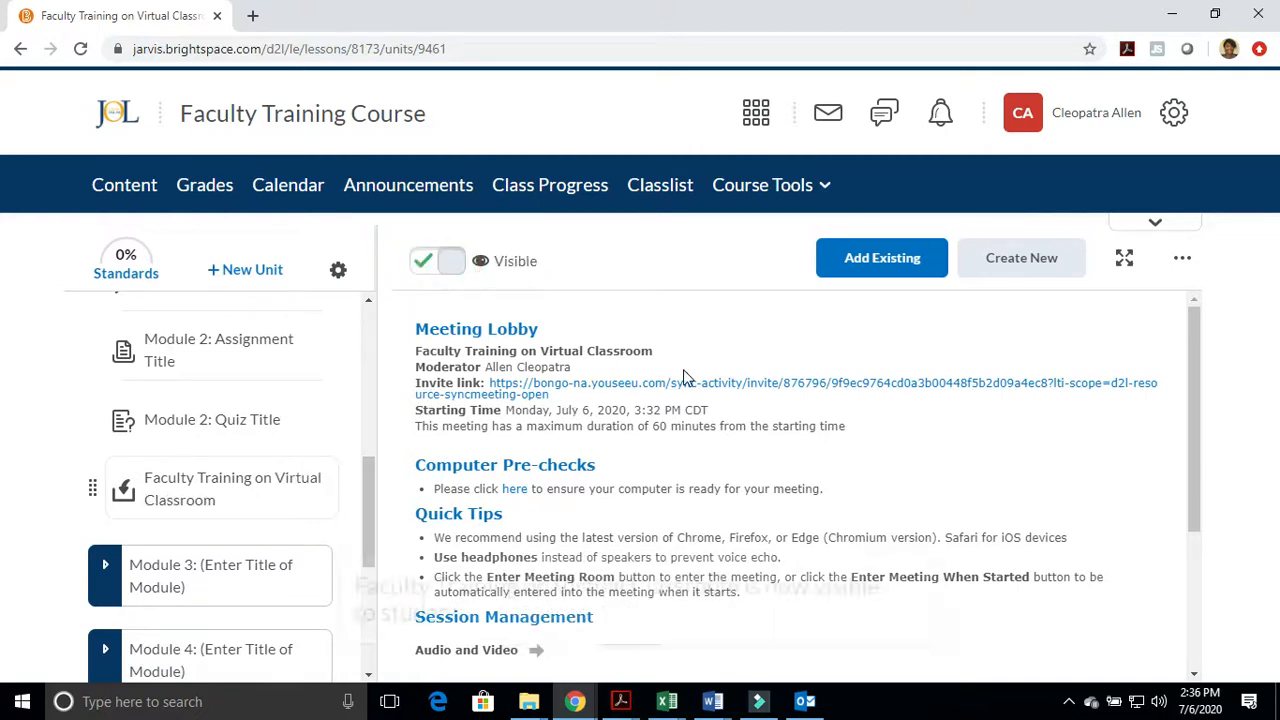
Look over the meeting lobby details and highlight the meeting's invite link
scroll(620, 449, down, 2)
scroll(620, 449, up, 2)
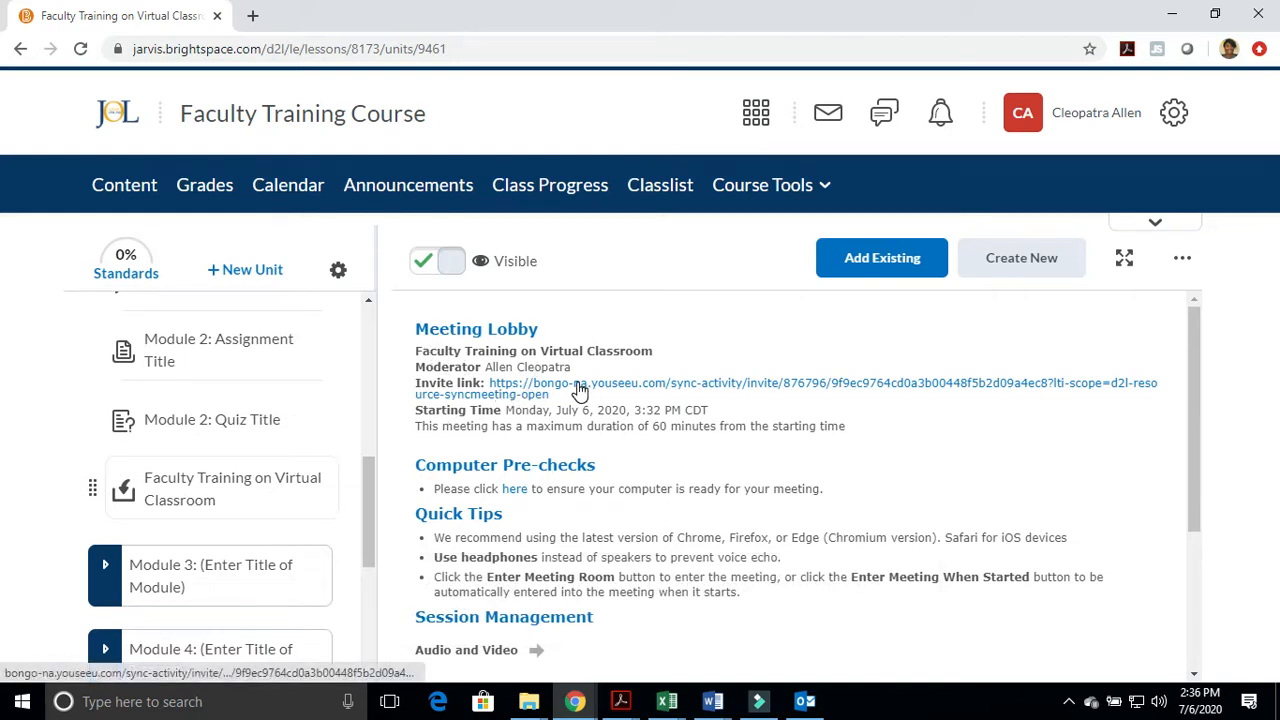
drag(553, 397, 492, 384)
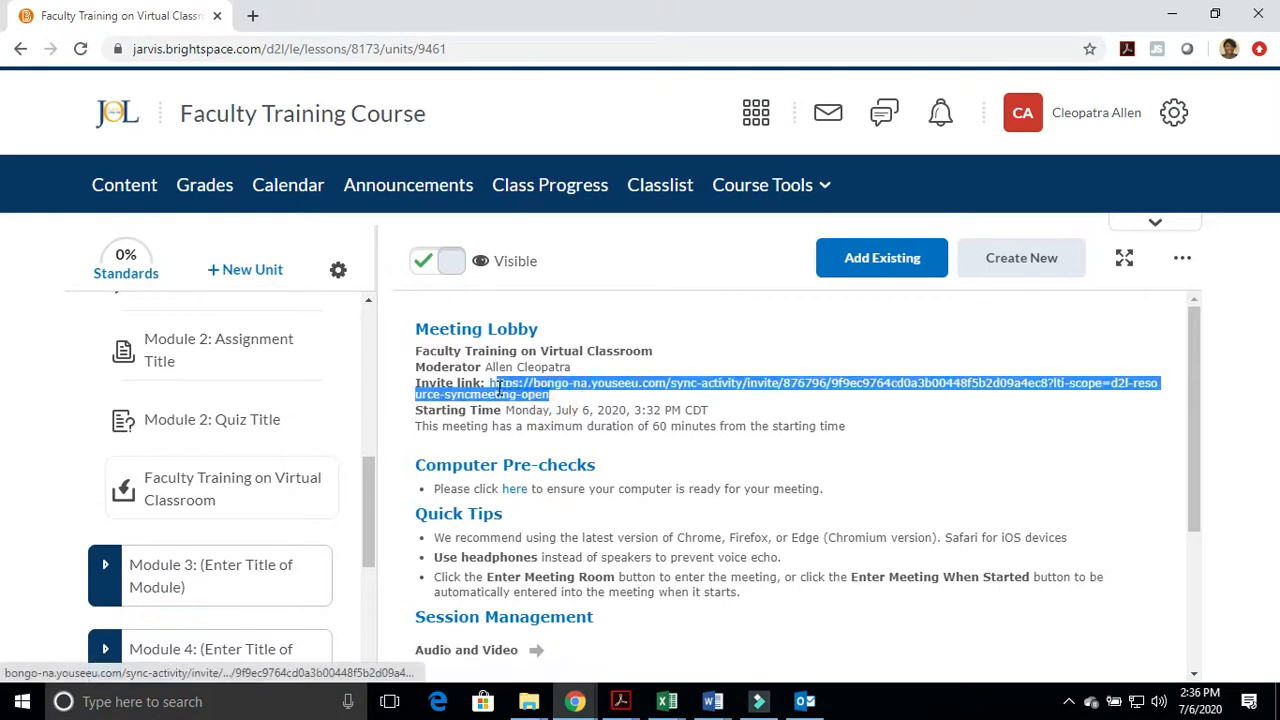
click(641, 425)
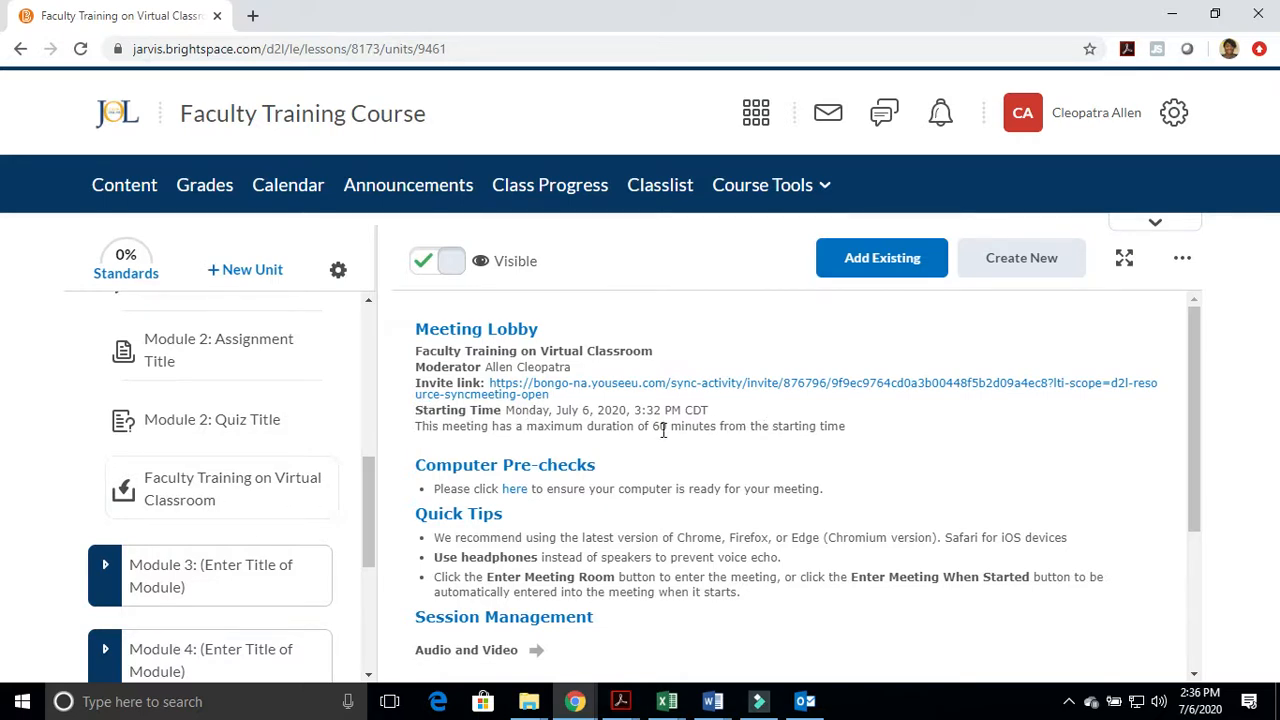
Expand and read the Audio and Video, Recording, and Participation notes under Session Management
scroll(663, 430, down, 2)
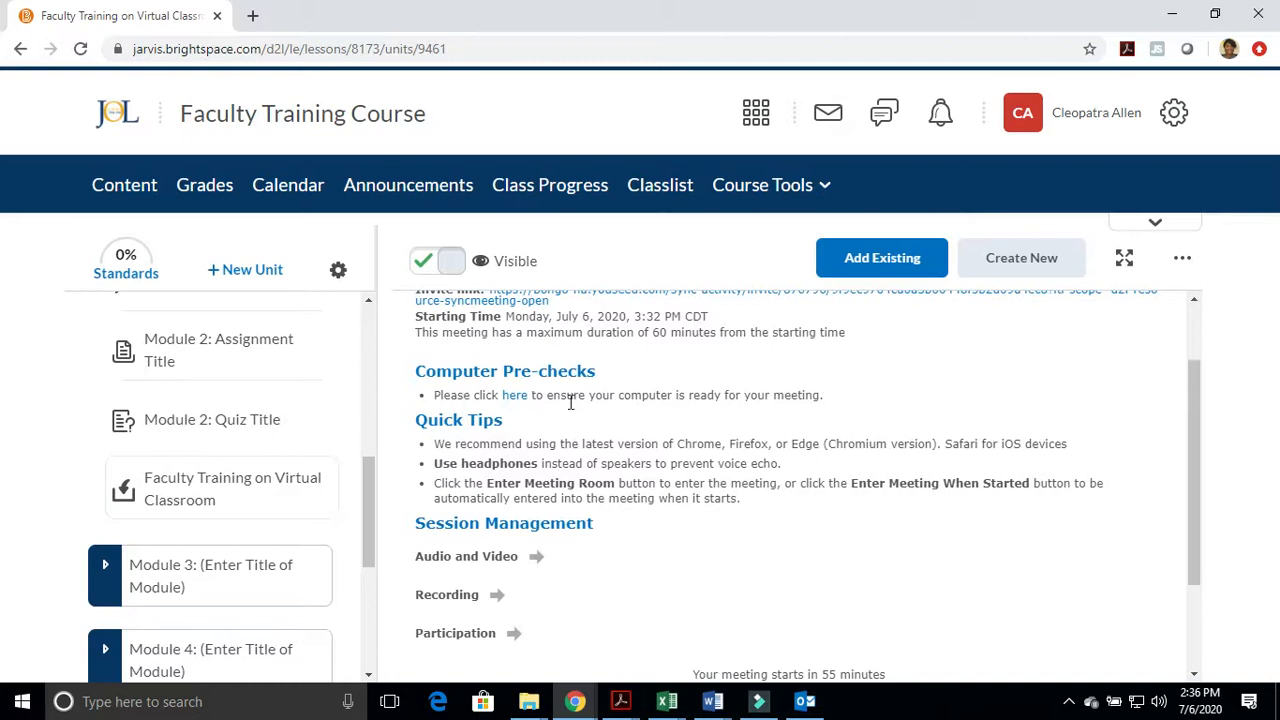
scroll(500, 460, down, 1)
click(470, 460)
scroll(470, 457, down, 1)
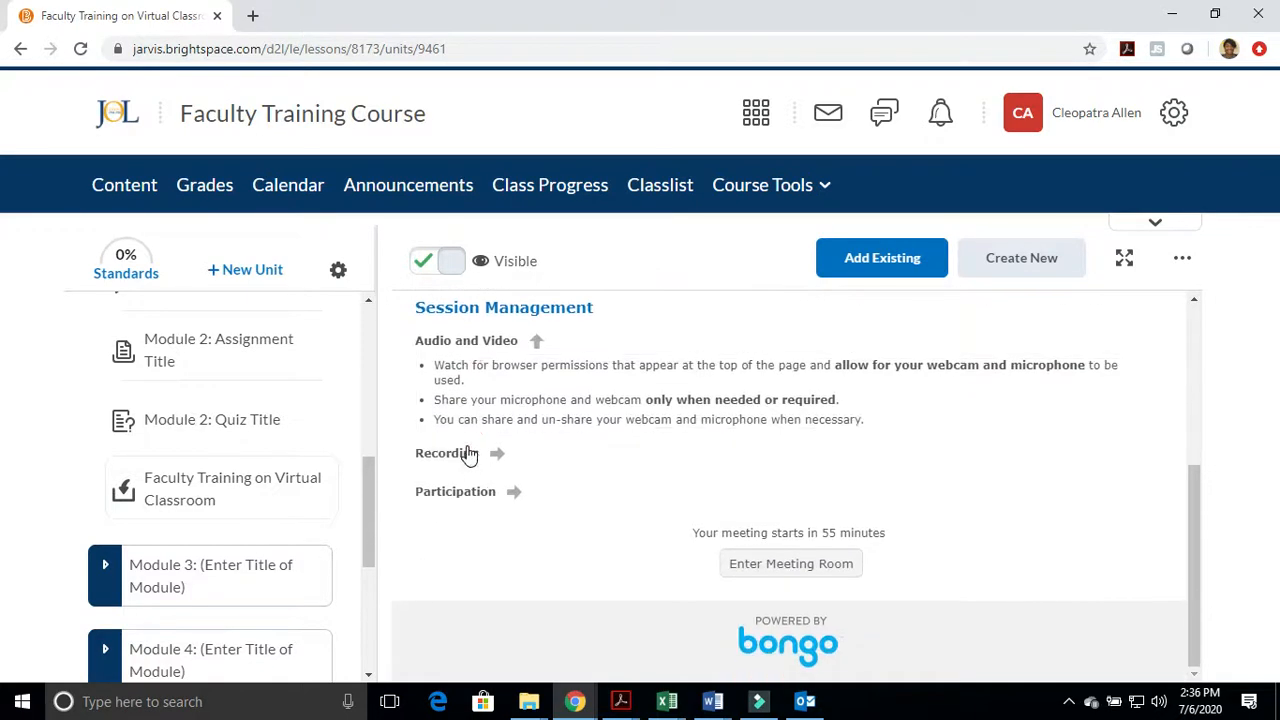
click(470, 455)
click(467, 588)
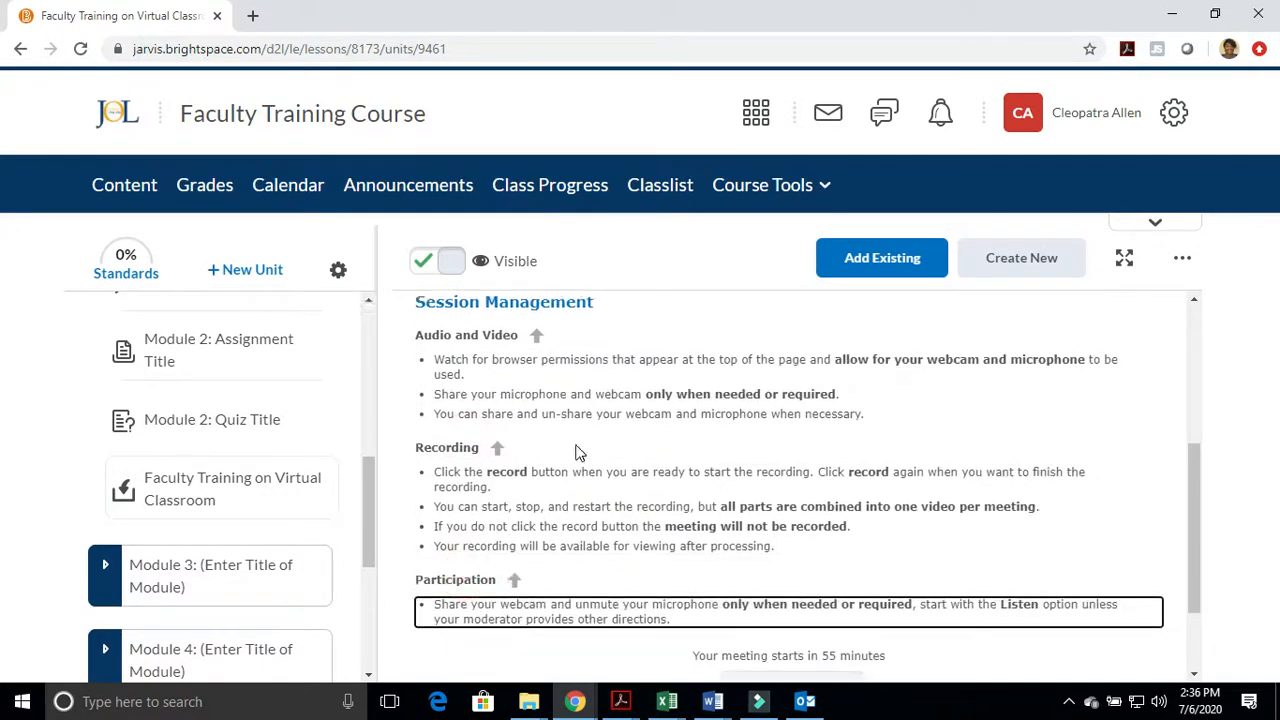
scroll(607, 491, down, 1)
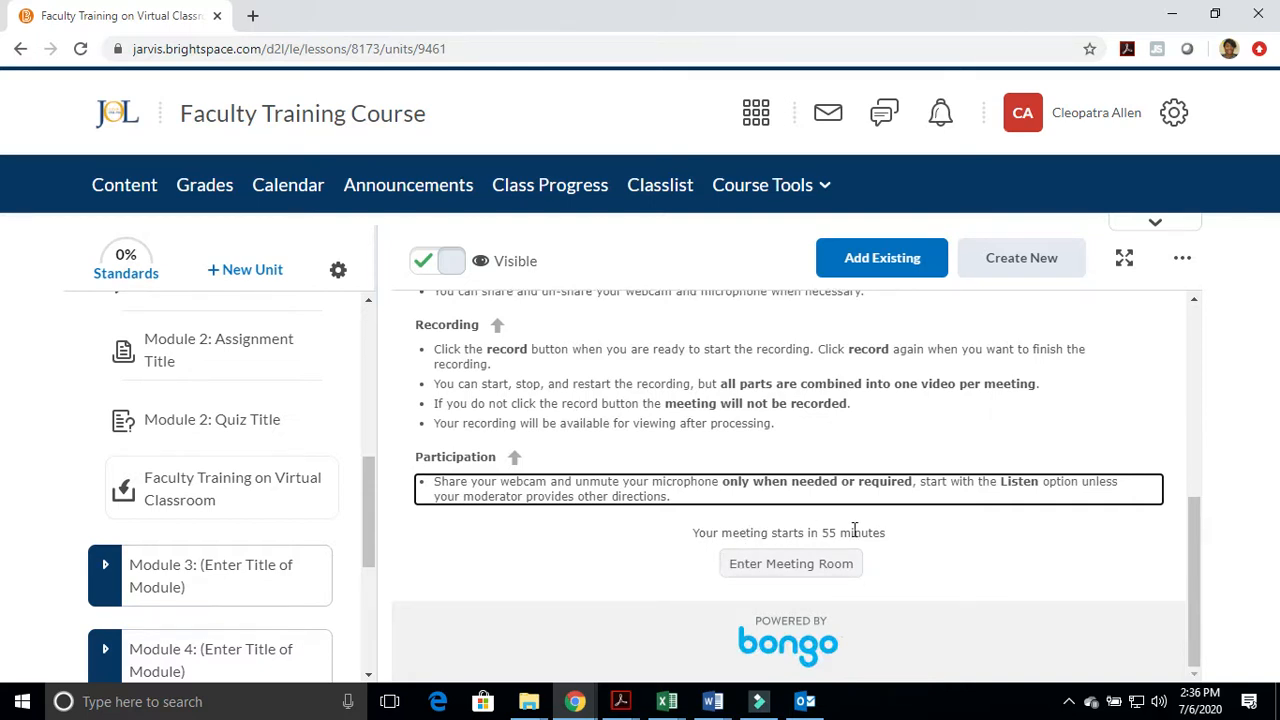
Try to enter the meeting room from the lobby and review the lobby page and the meeting's place in Module 2
click(812, 570)
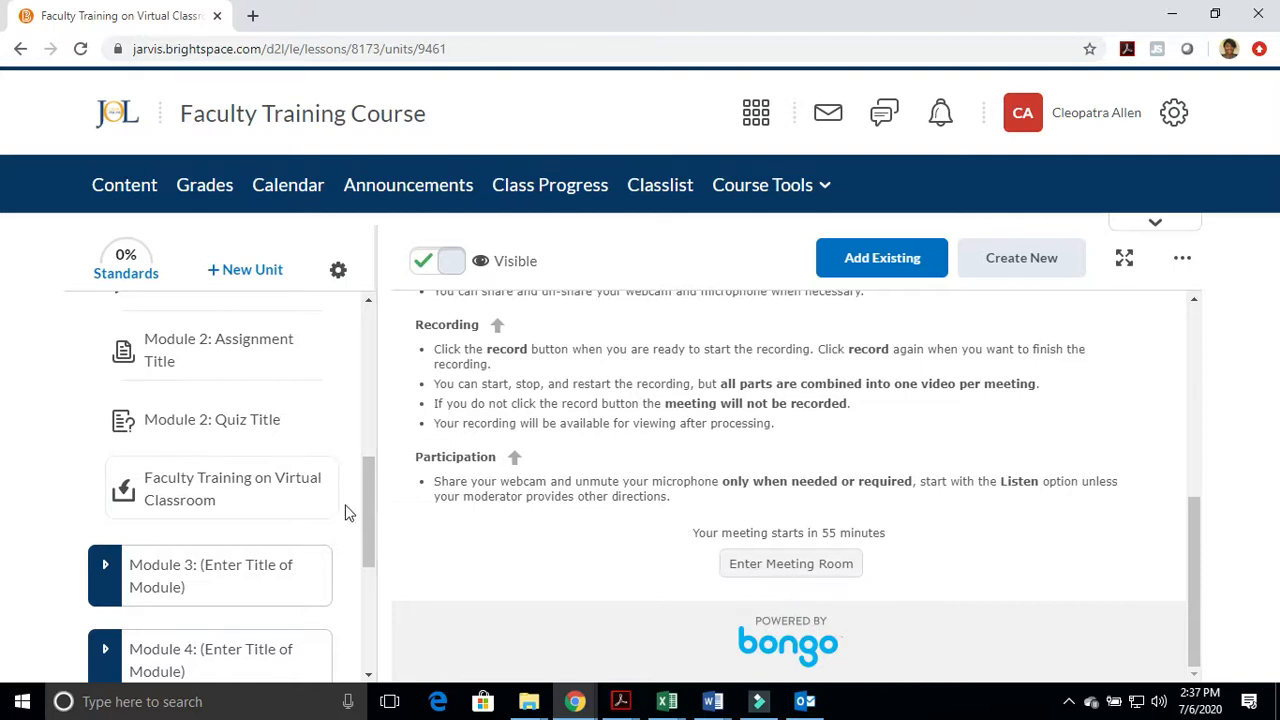
scroll(190, 510, up, 1)
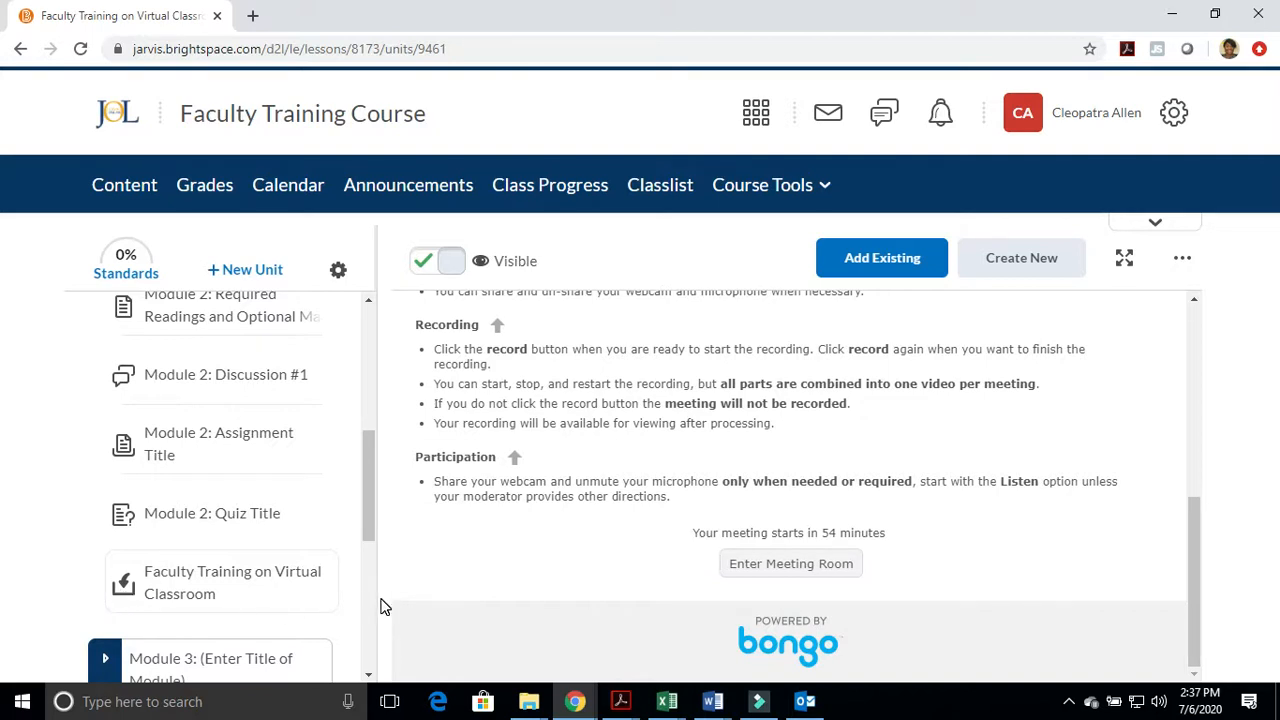
scroll(614, 457, up, 10)
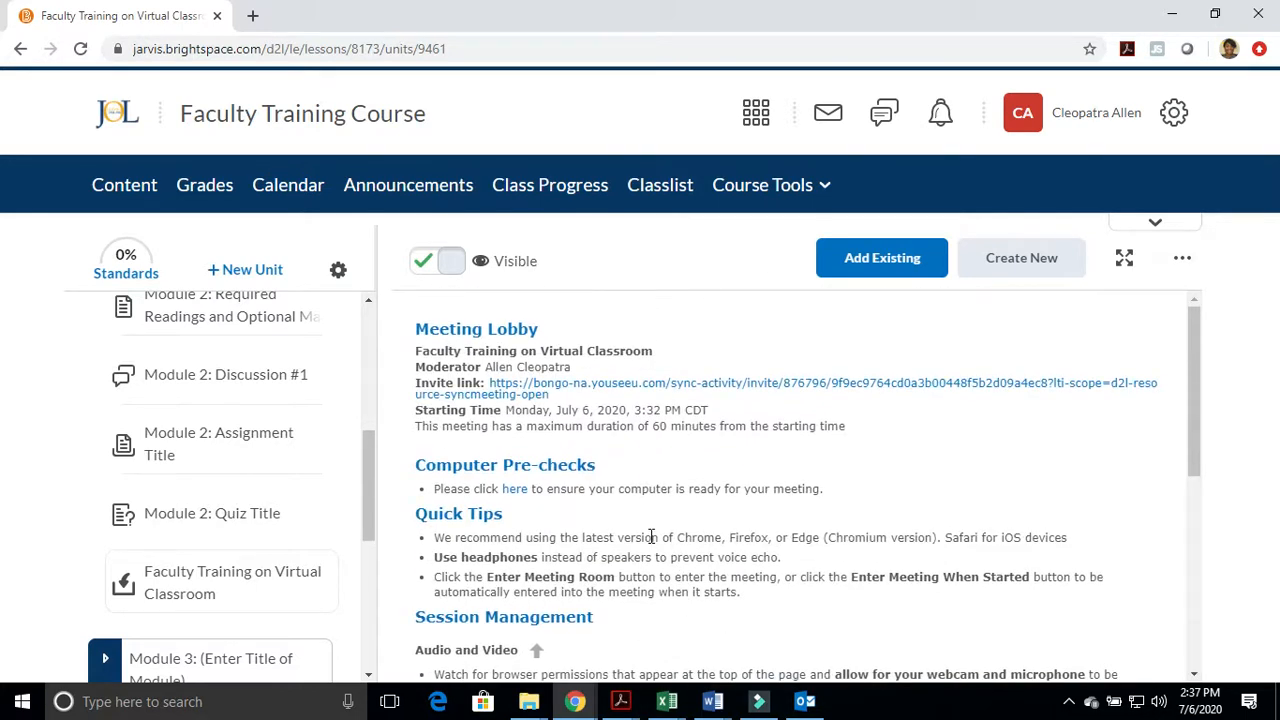
scroll(234, 517, down, 3)
scroll(237, 506, up, 2)
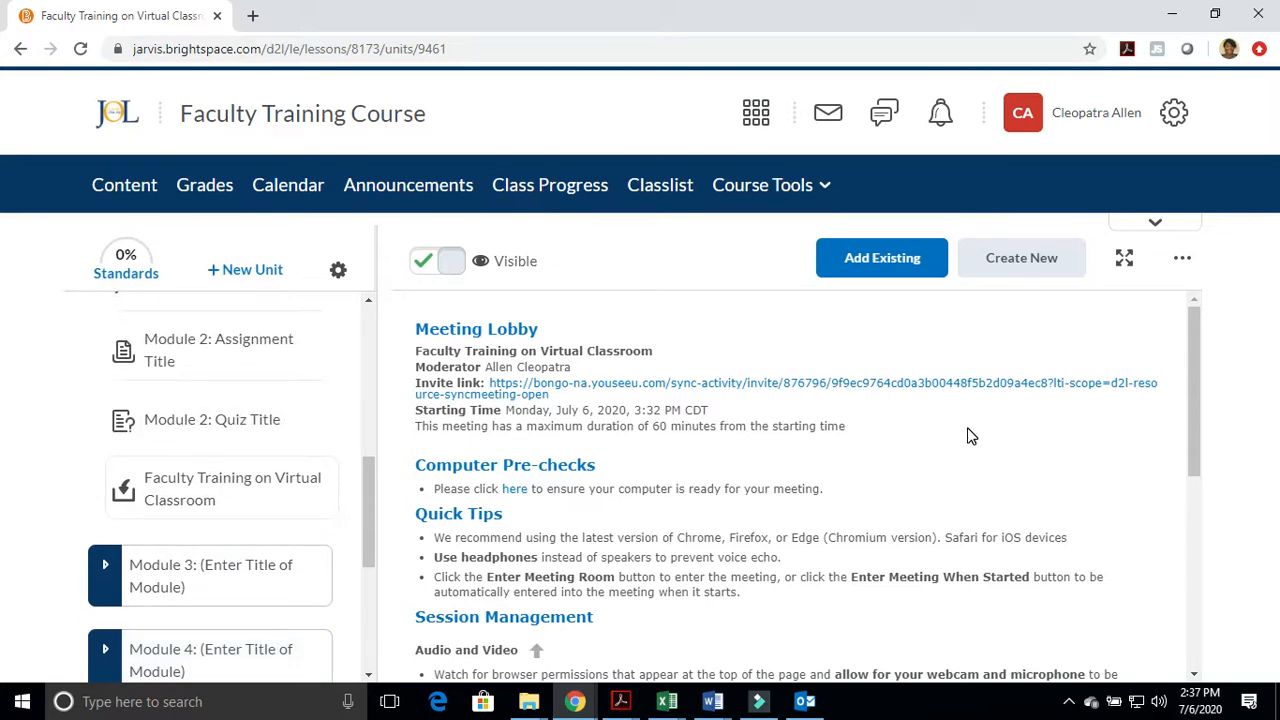
scroll(762, 460, down, 10)
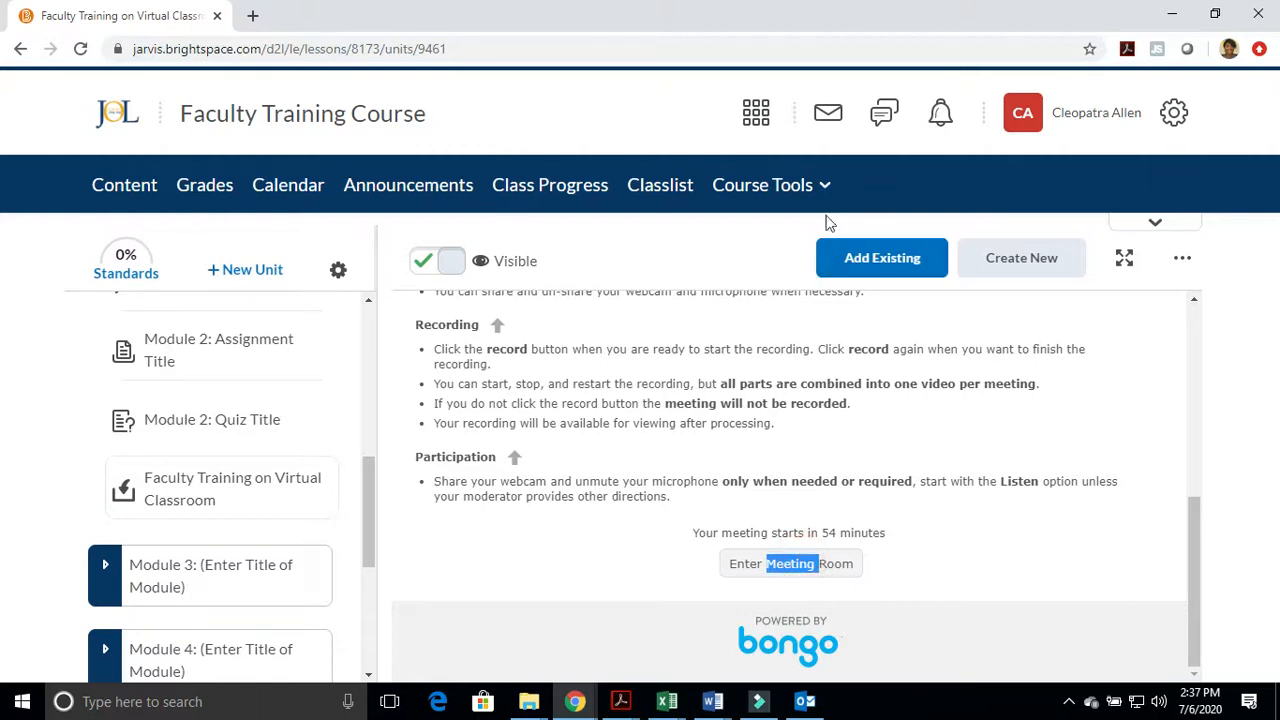
Open the course's Virtual Classroom tool to show its list of meetings
click(824, 186)
scroll(772, 470, down, 3)
click(783, 563)
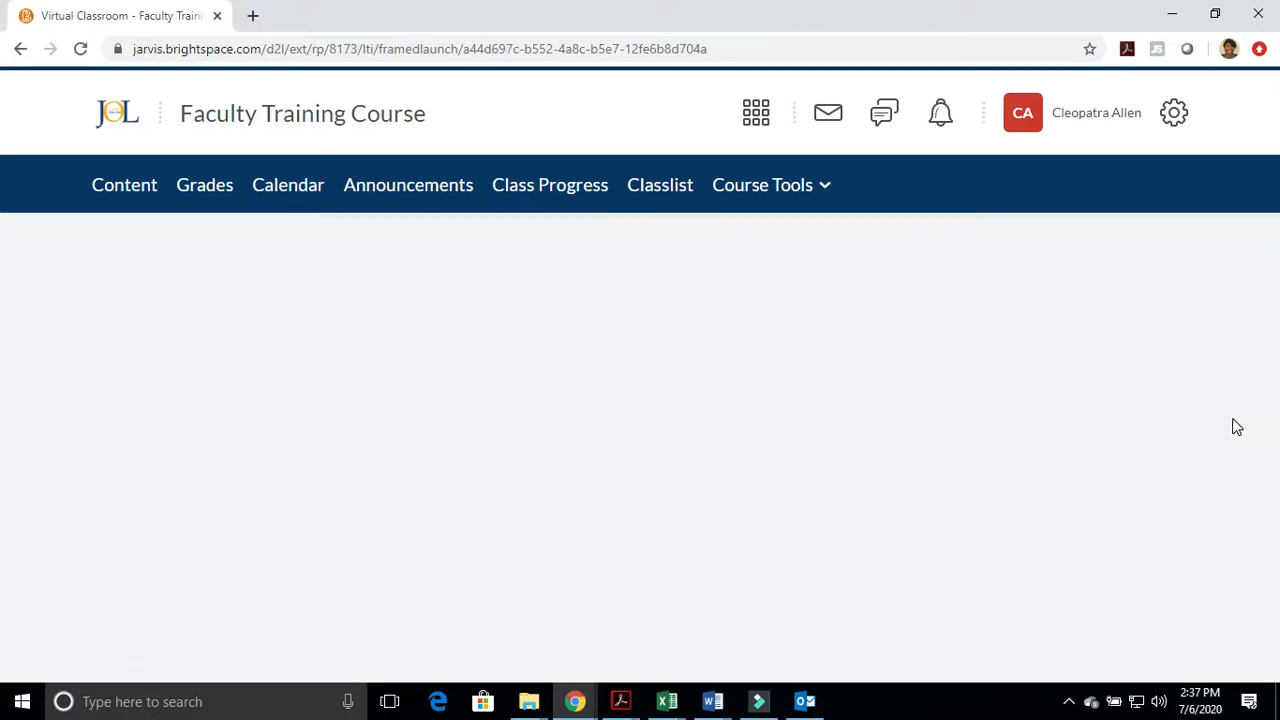
Edit the Faculty Training on Virtual Classroom meeting to start now, save it, and check its available actions
click(1167, 452)
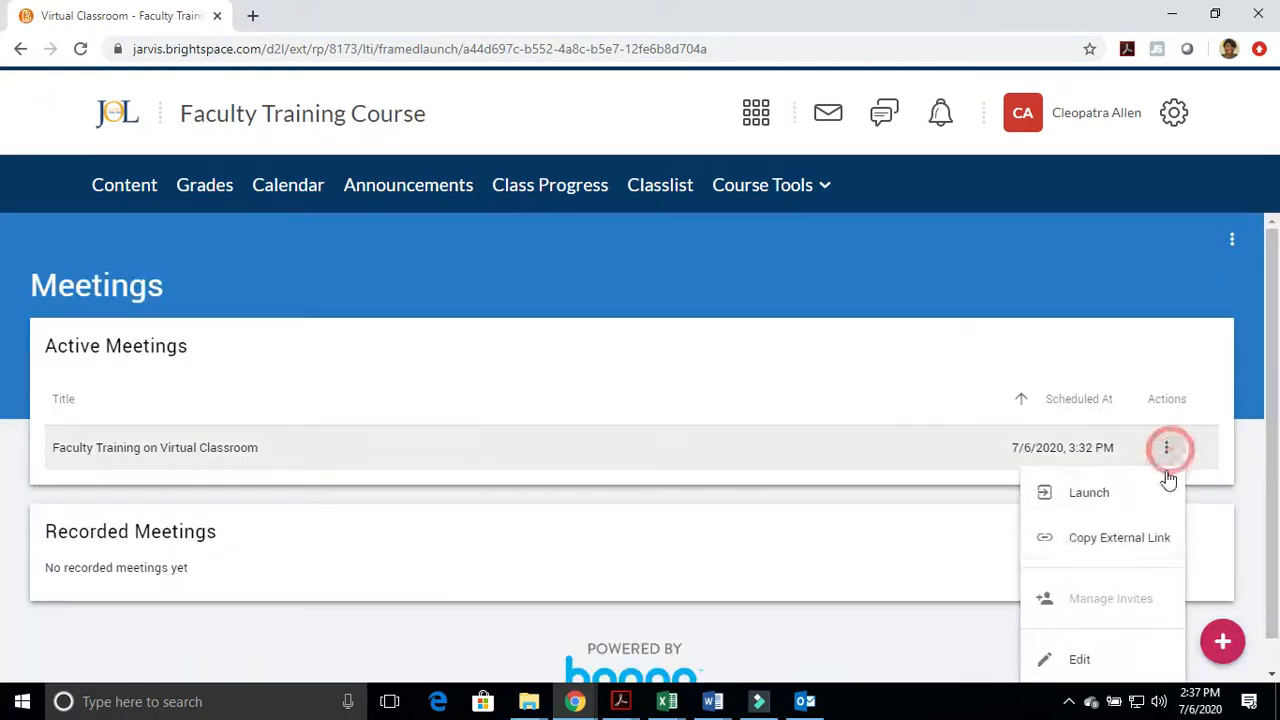
scroll(1100, 620, down, 1)
click(1168, 422)
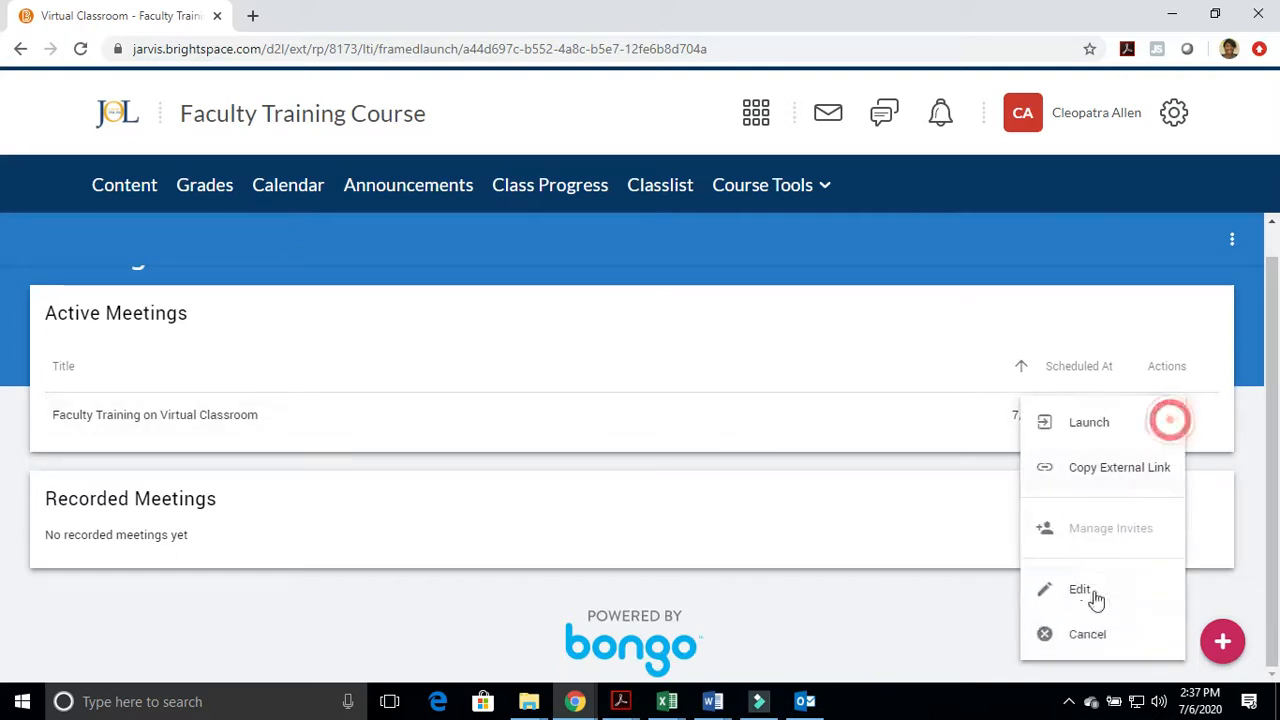
click(1082, 590)
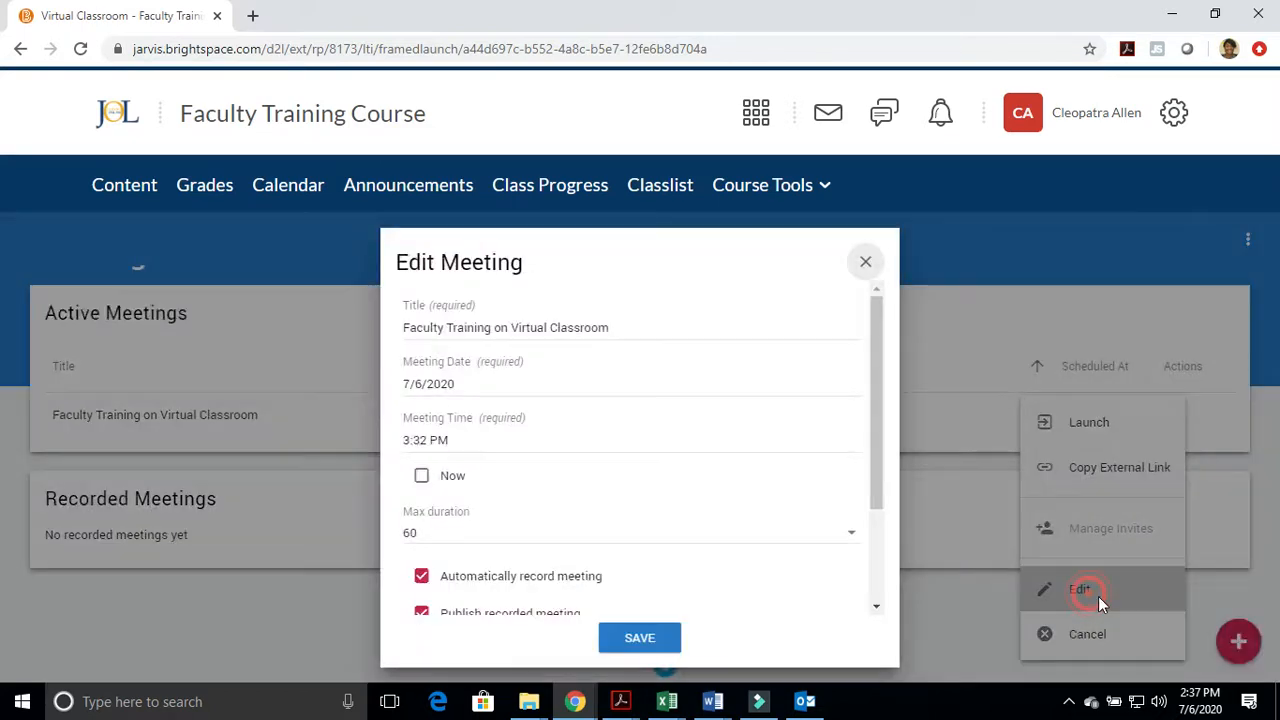
click(422, 477)
click(641, 640)
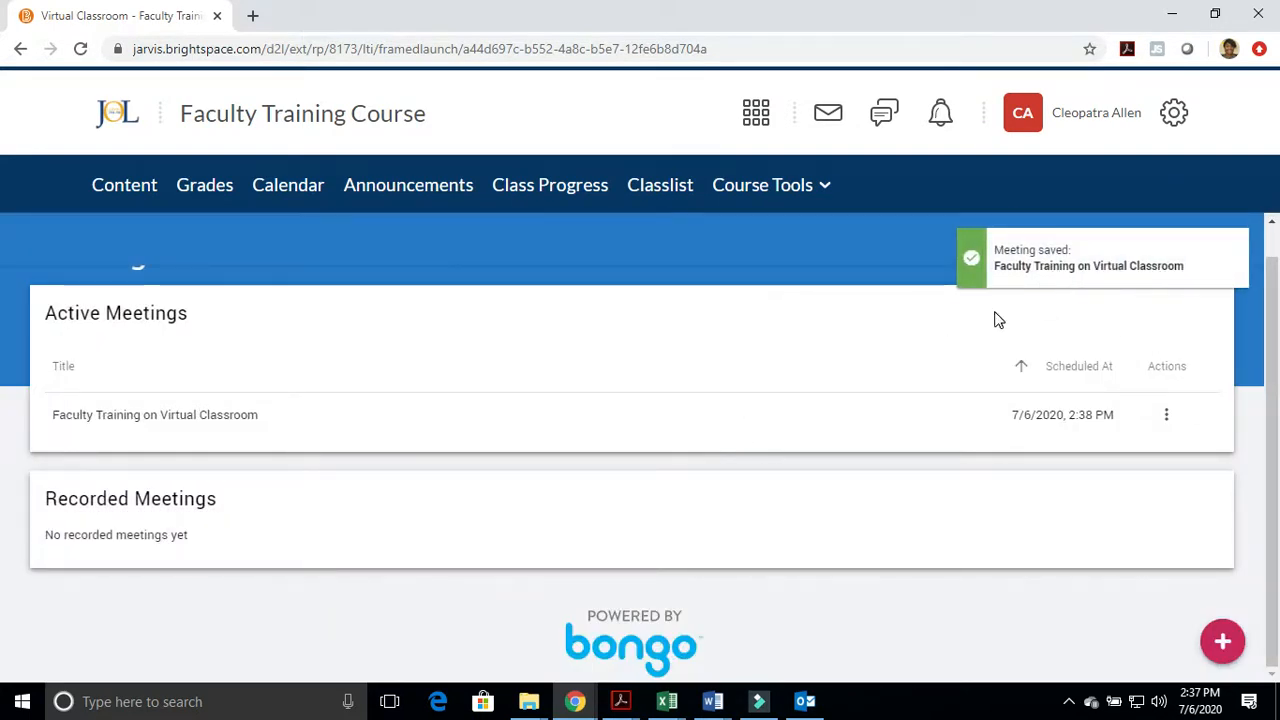
click(1166, 414)
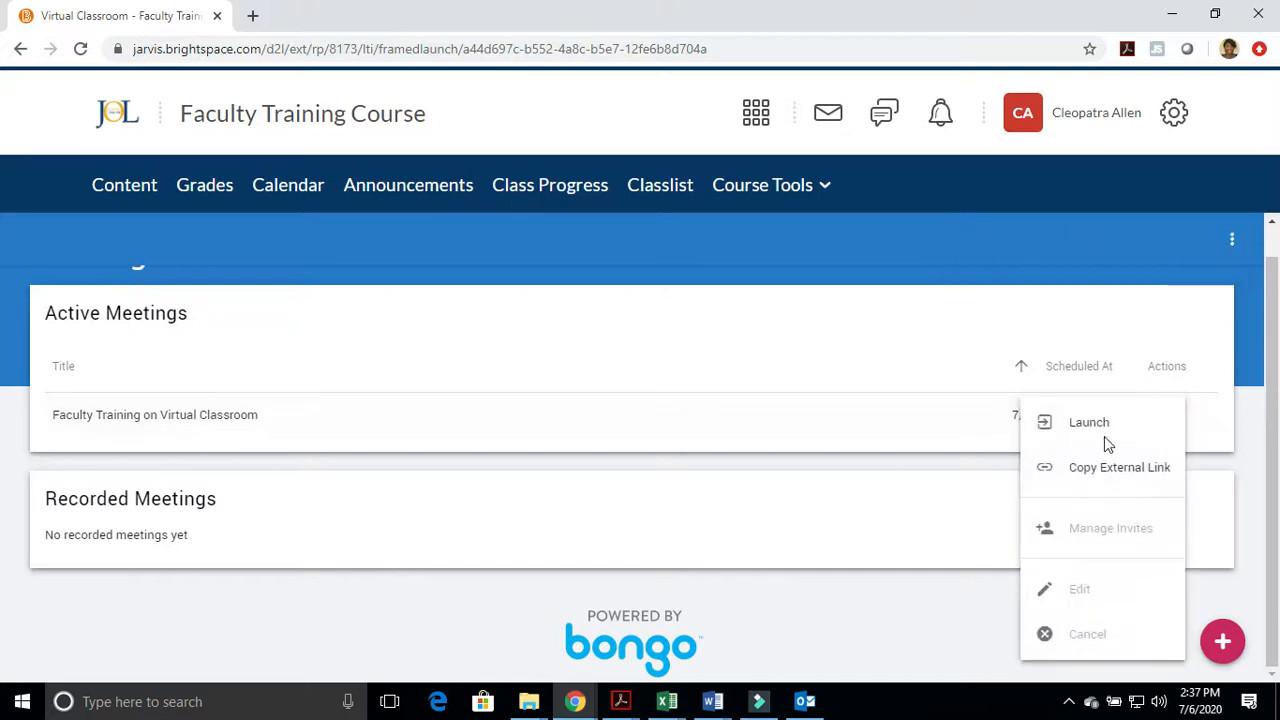
Open the Faculty Training on Virtual Classroom meeting from Module 2 in the course content and enter its meeting room
click(126, 188)
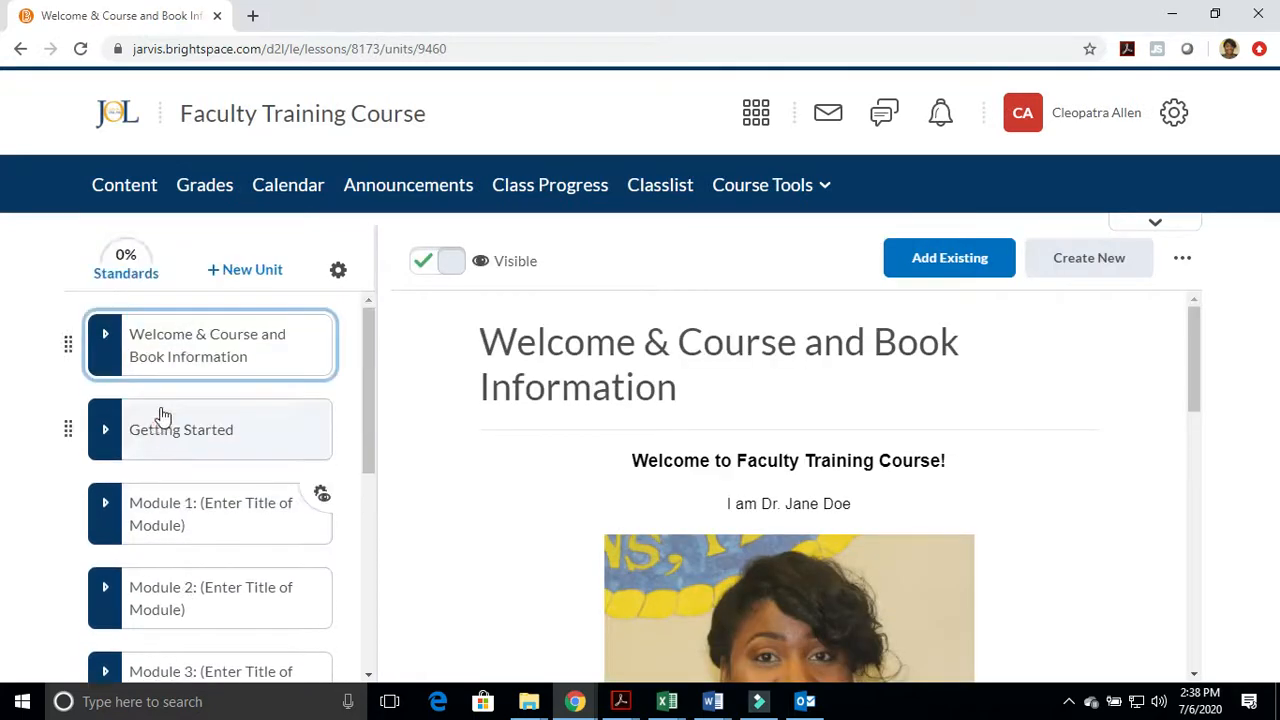
click(157, 429)
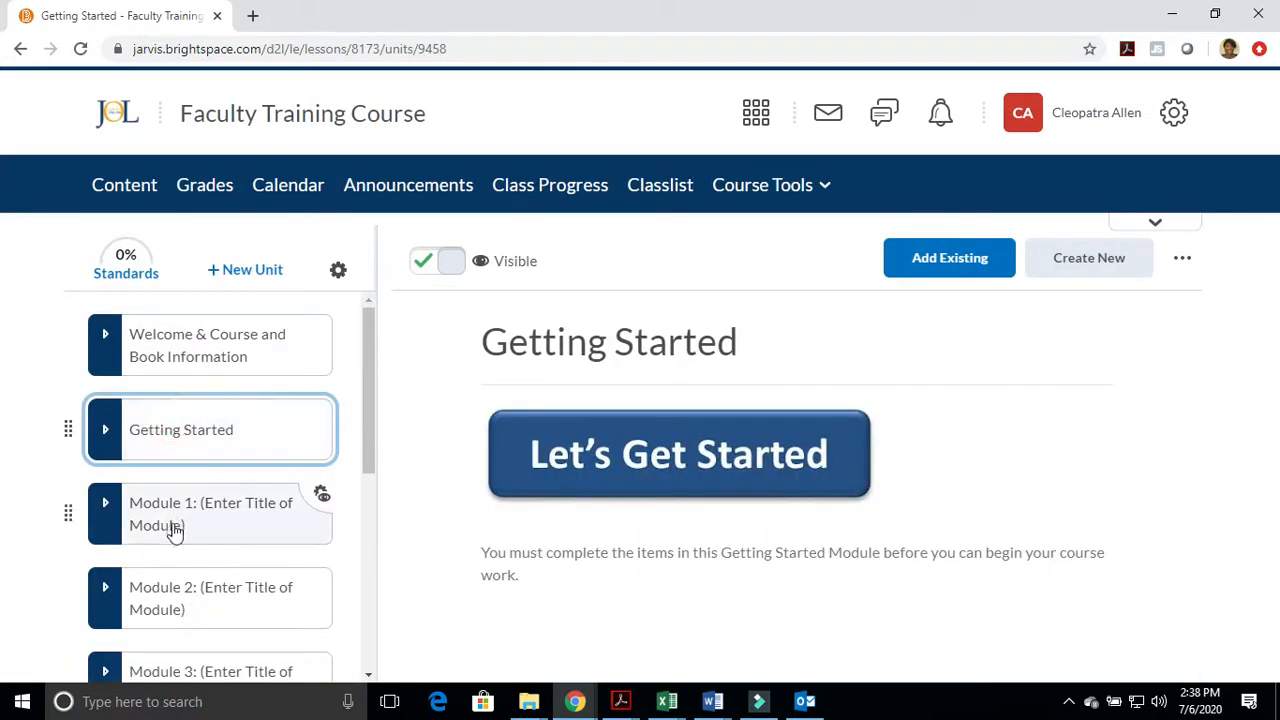
click(177, 607)
scroll(207, 588, down, 5)
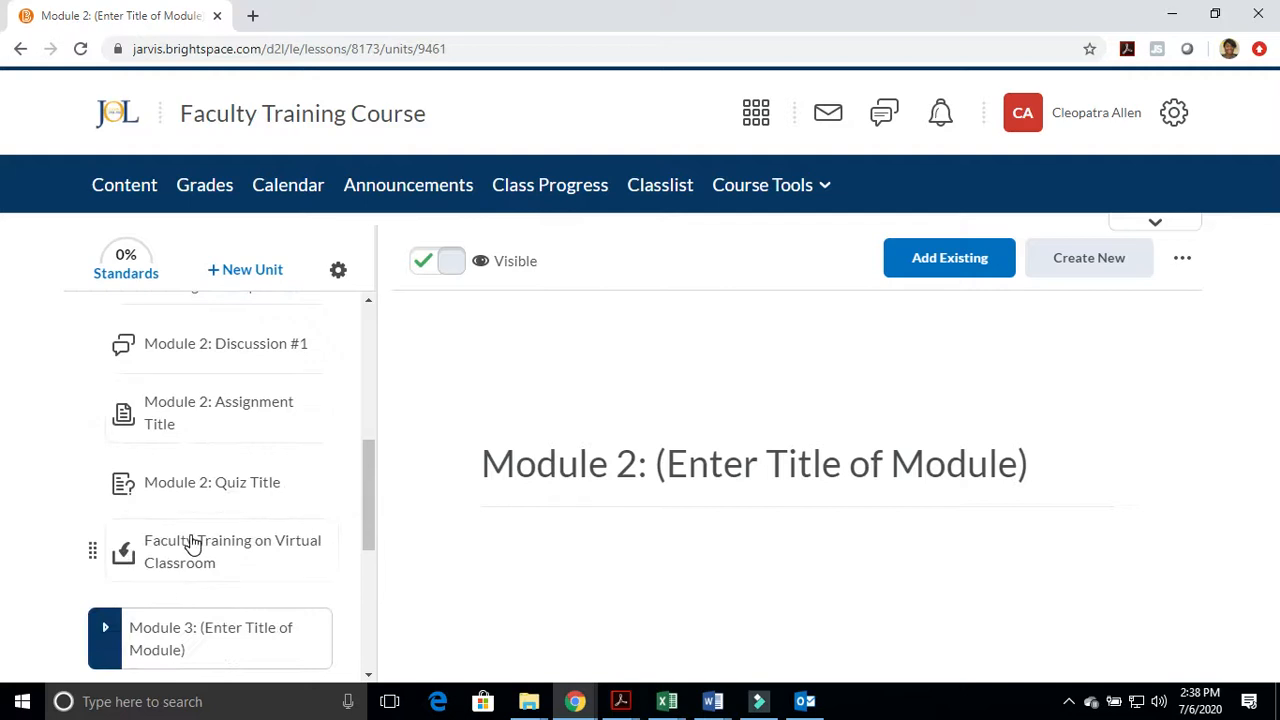
click(194, 537)
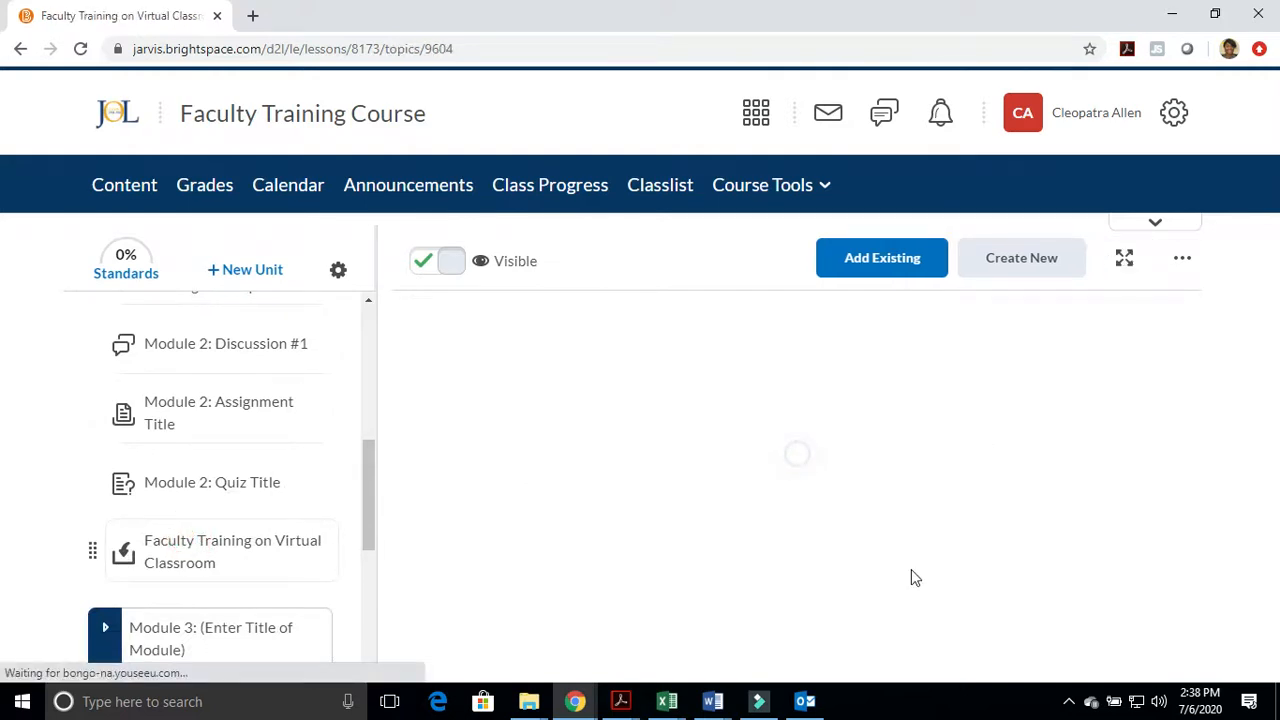
scroll(908, 572, down, 5)
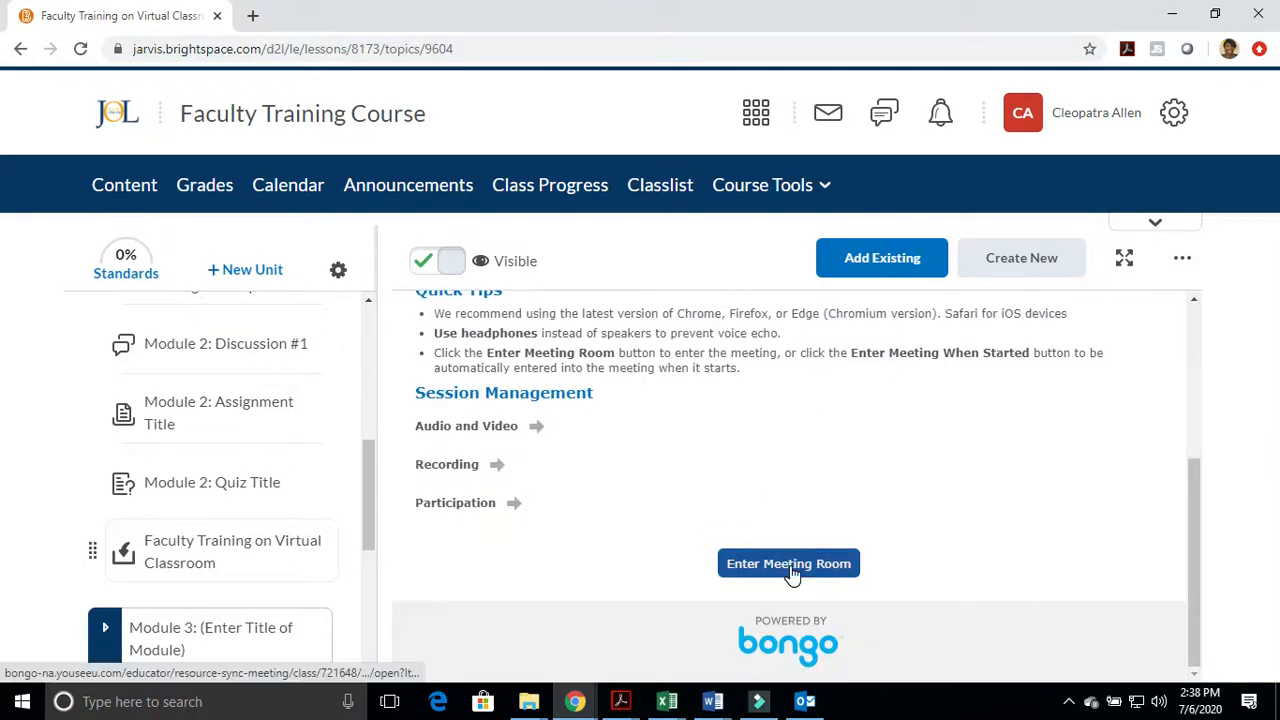
click(790, 564)
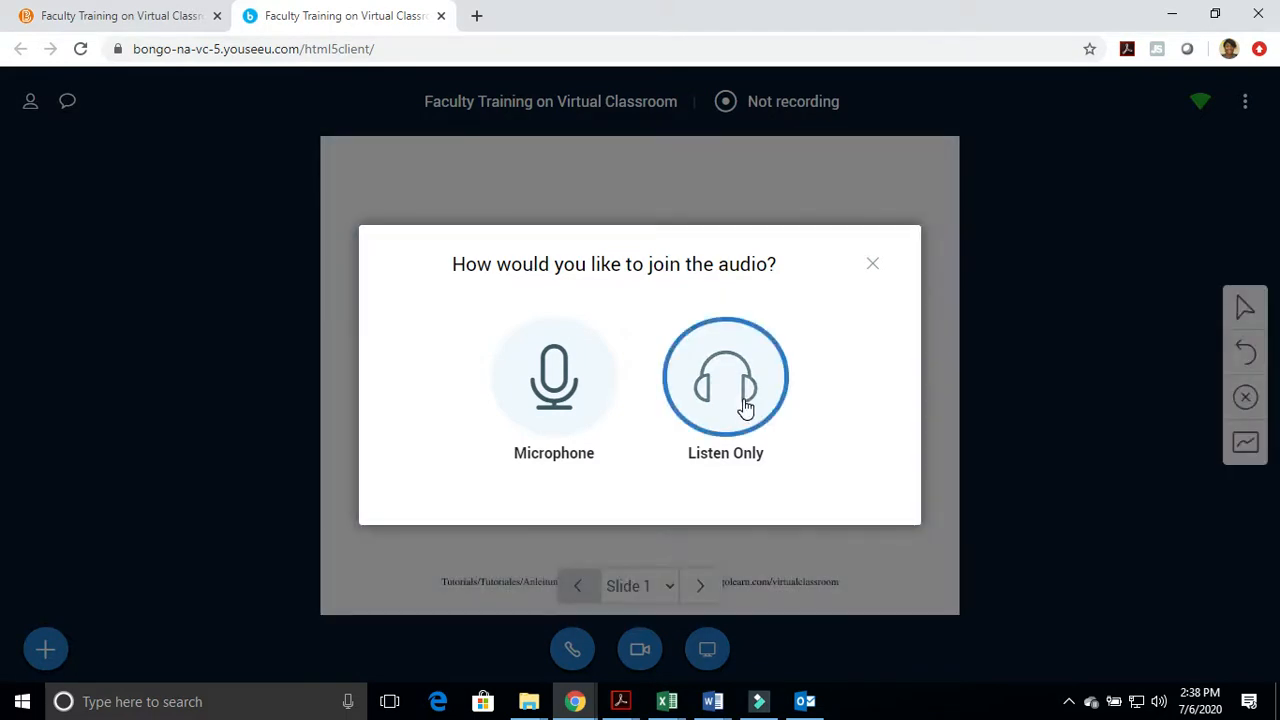
Join the meeting audio with the microphone, allow microphone access, and confirm that the echo test was heard
click(611, 432)
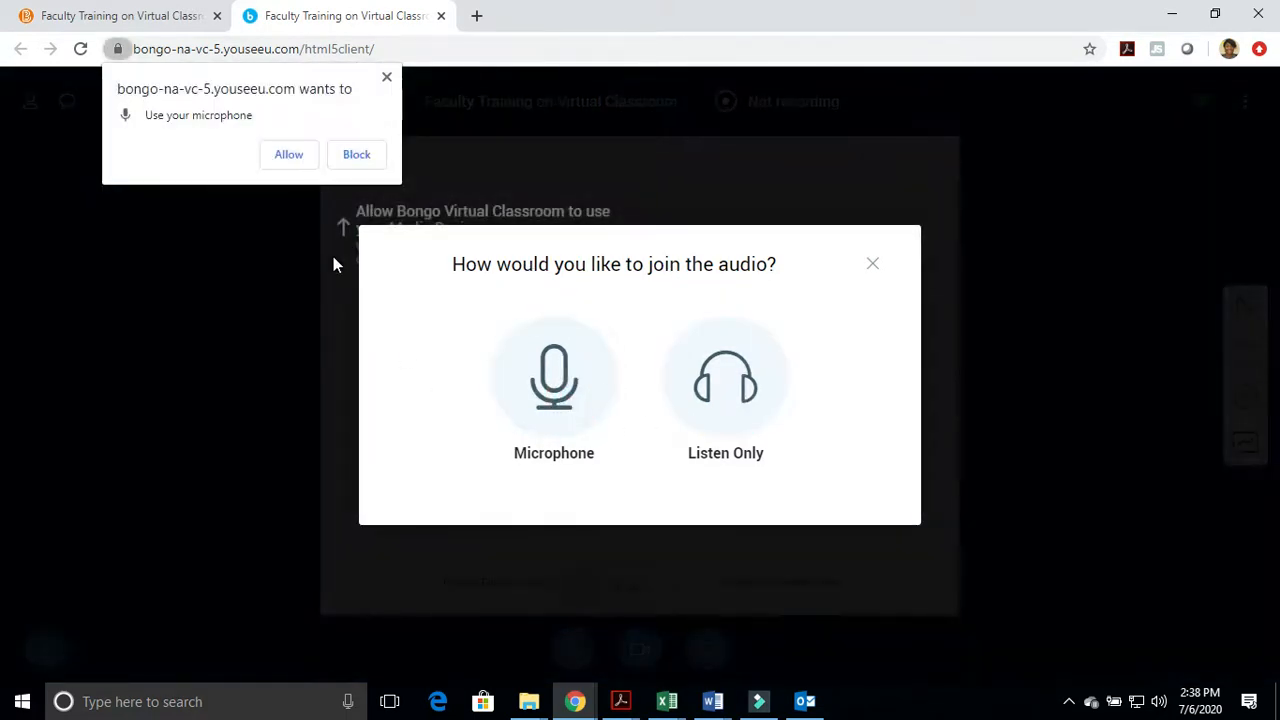
click(288, 155)
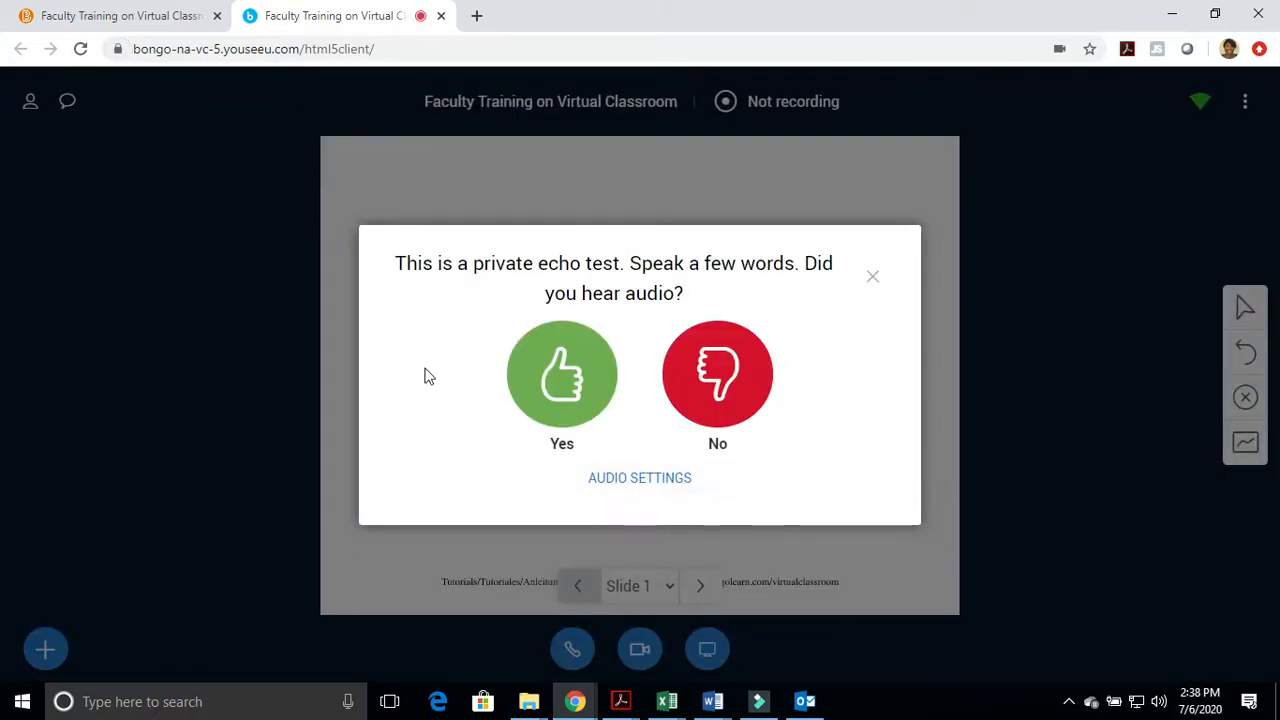
click(564, 385)
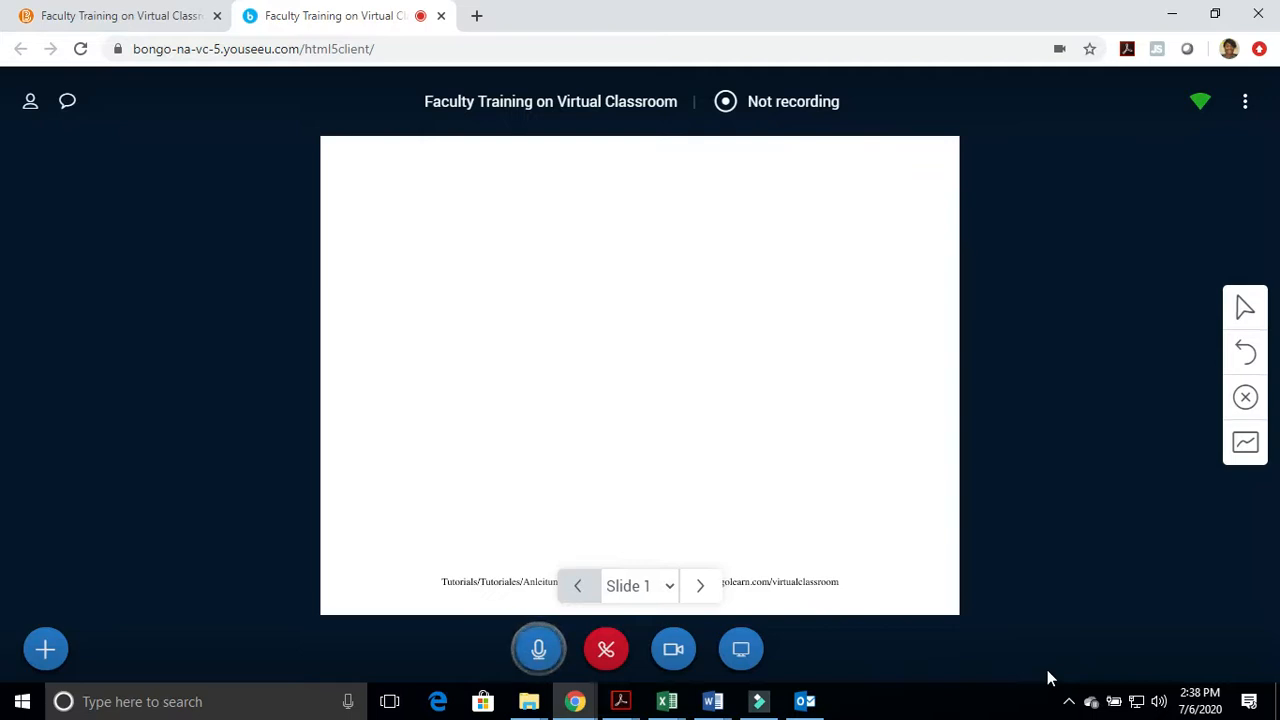
Share the webcam in the meeting and allow the site to use the camera
click(673, 652)
click(704, 601)
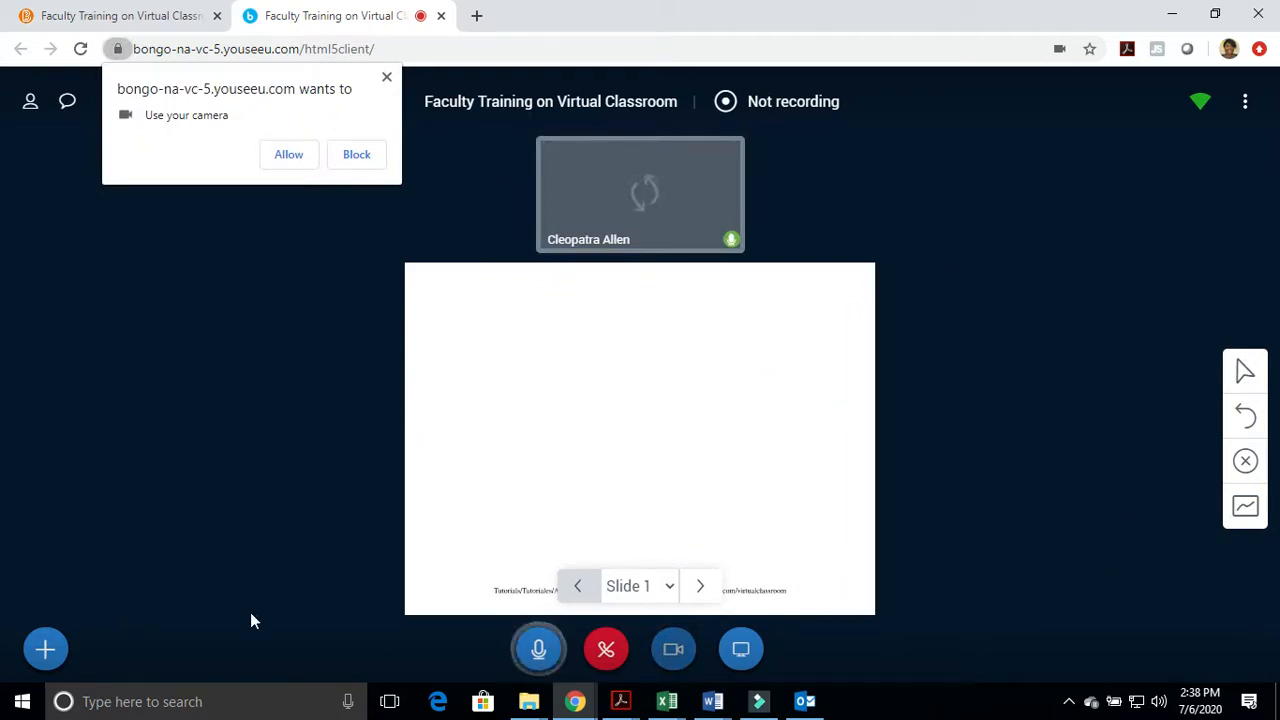
click(286, 152)
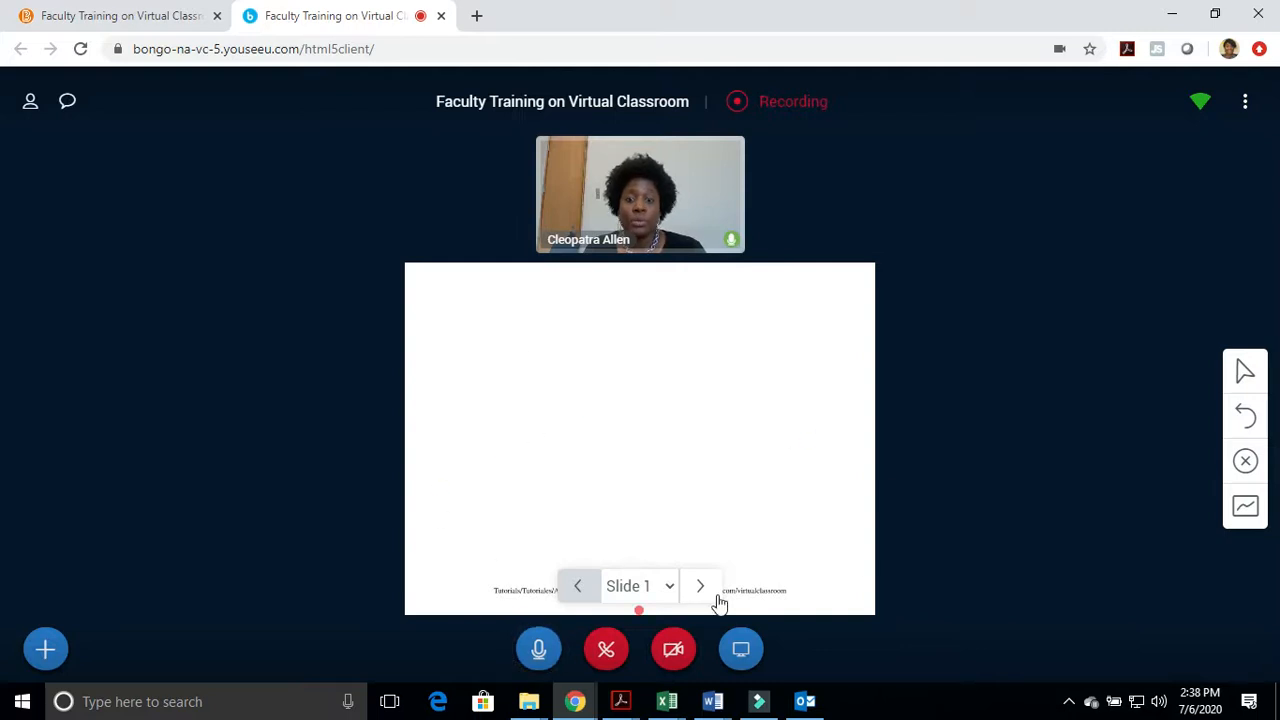
Upload the PowerPoint file SACSCOC Presentation December 4 from the Documents folder and start presenting it in the meeting
click(57, 652)
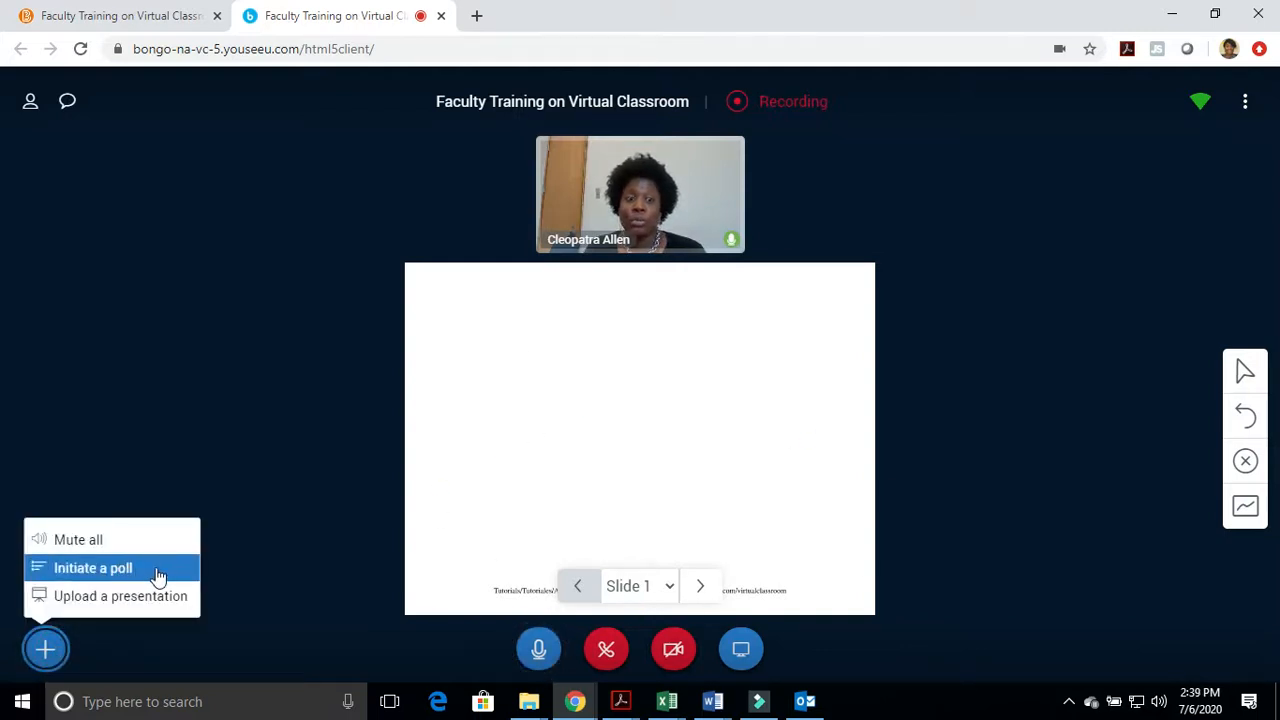
click(145, 606)
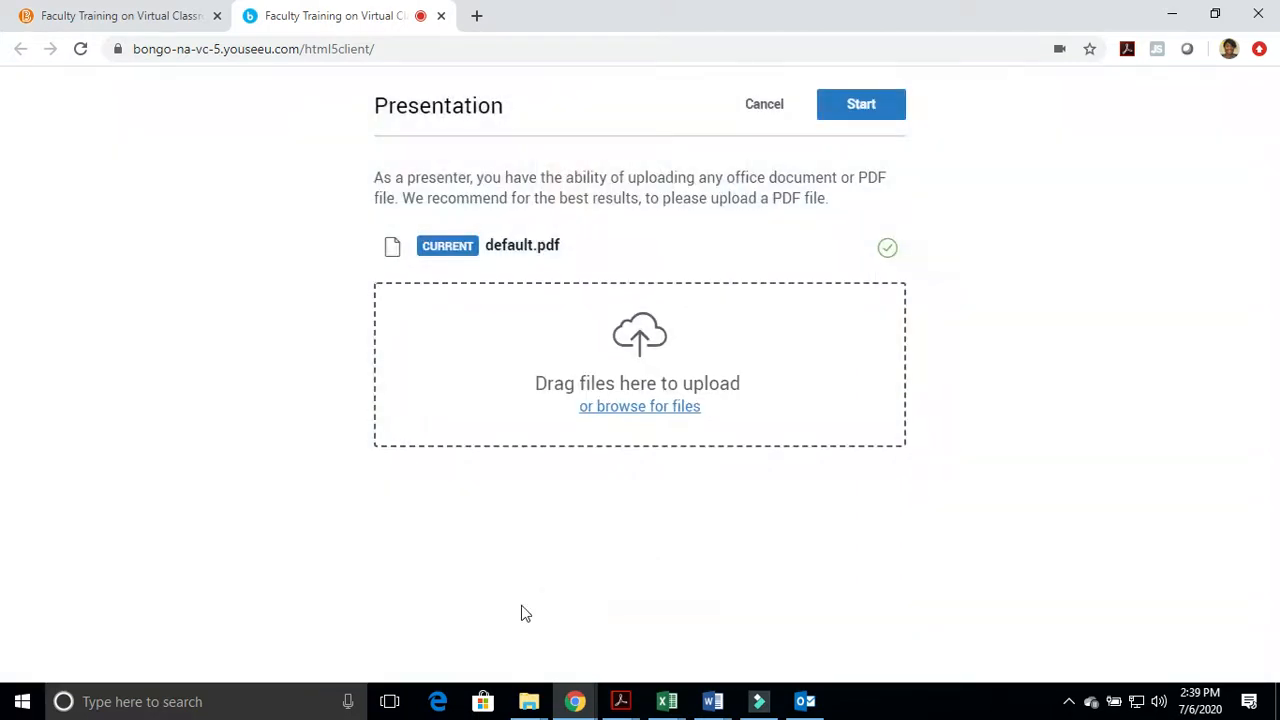
click(660, 408)
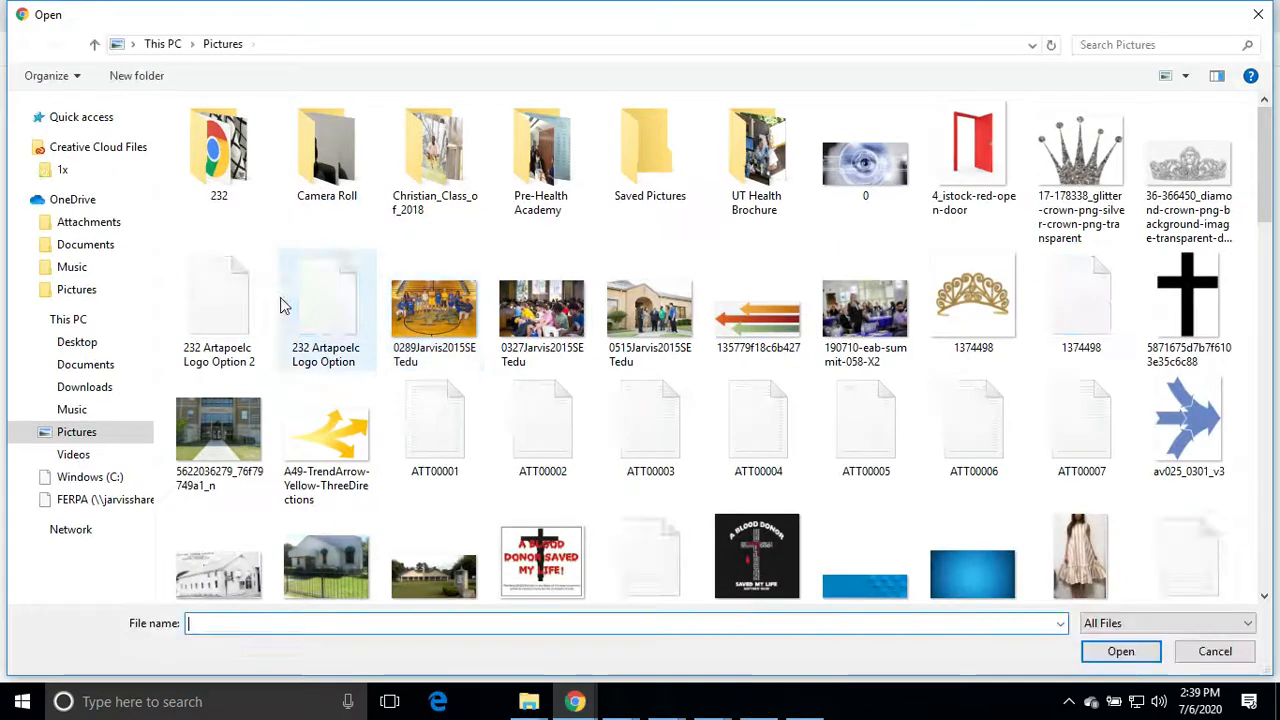
click(80, 364)
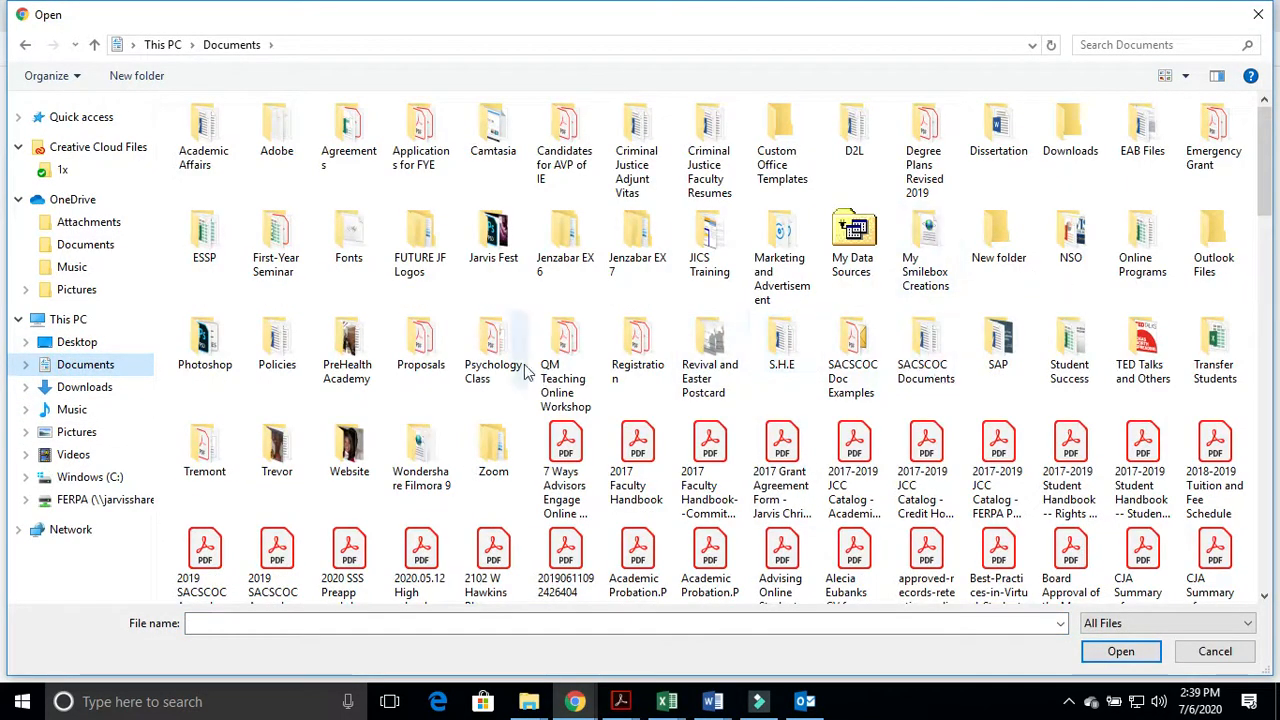
scroll(857, 365, down, 2)
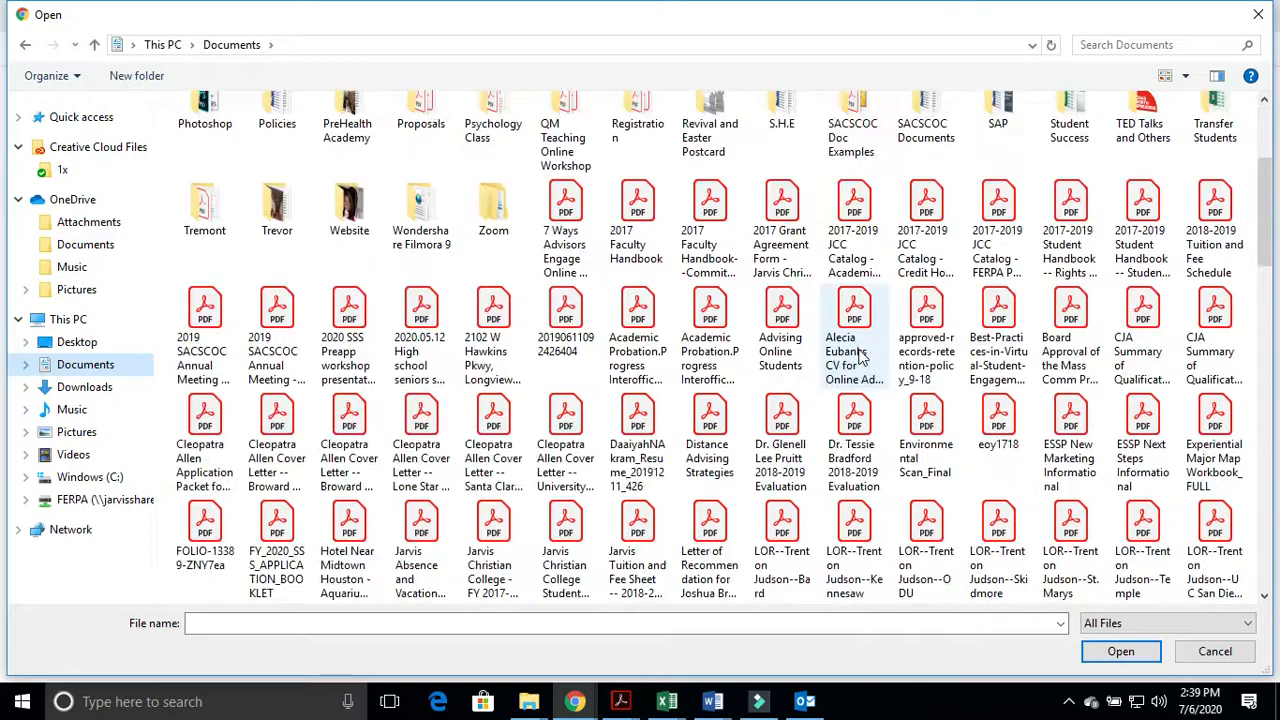
scroll(857, 357, down, 12)
scroll(857, 357, up, 8)
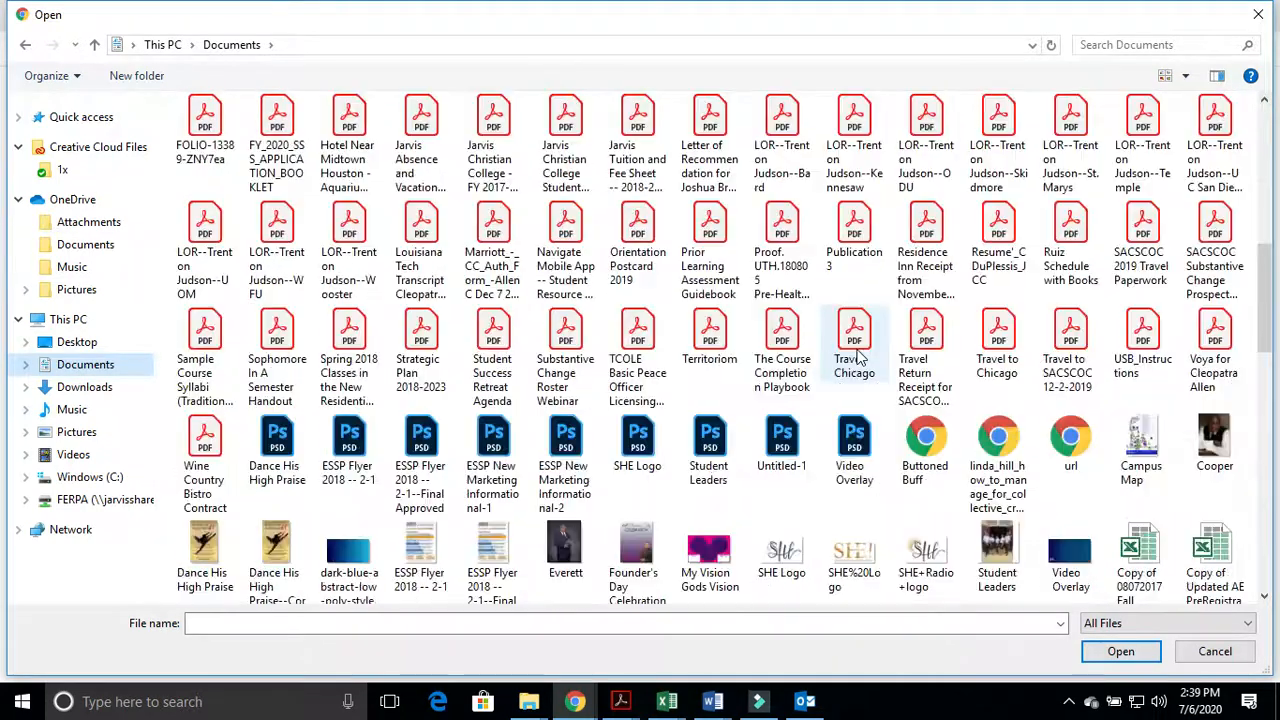
scroll(857, 357, down, 2)
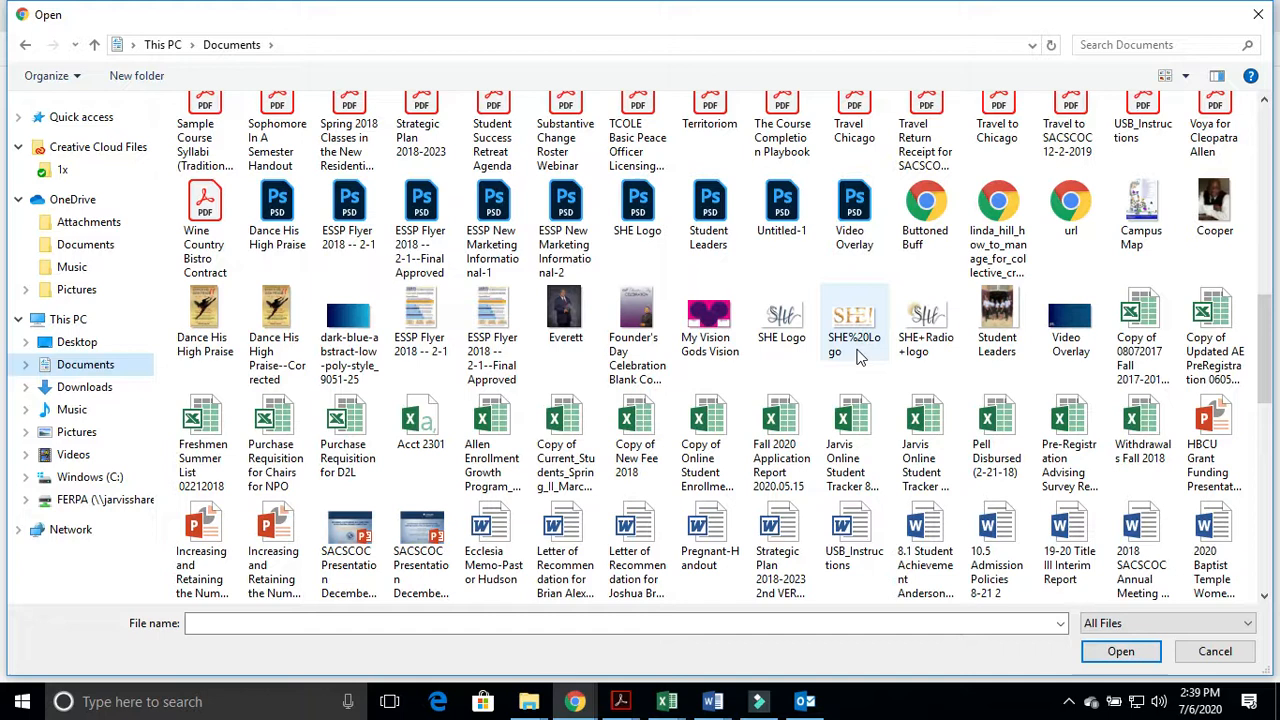
click(418, 537)
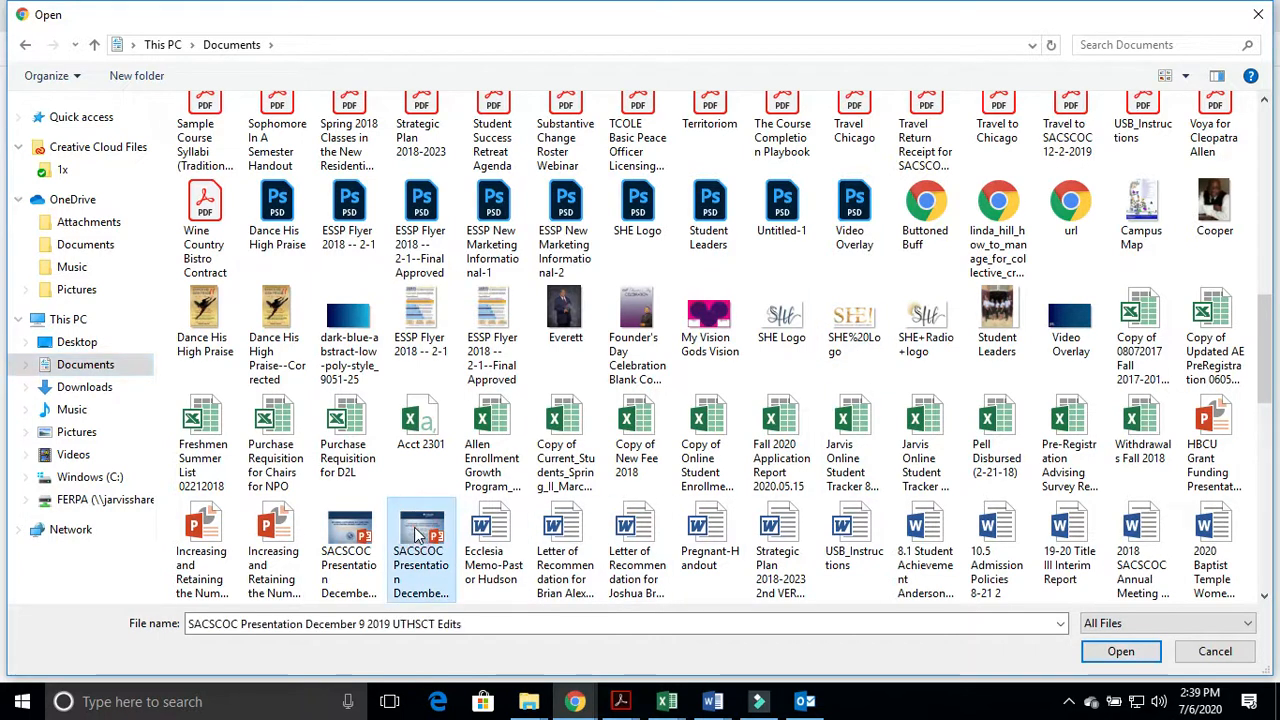
click(352, 545)
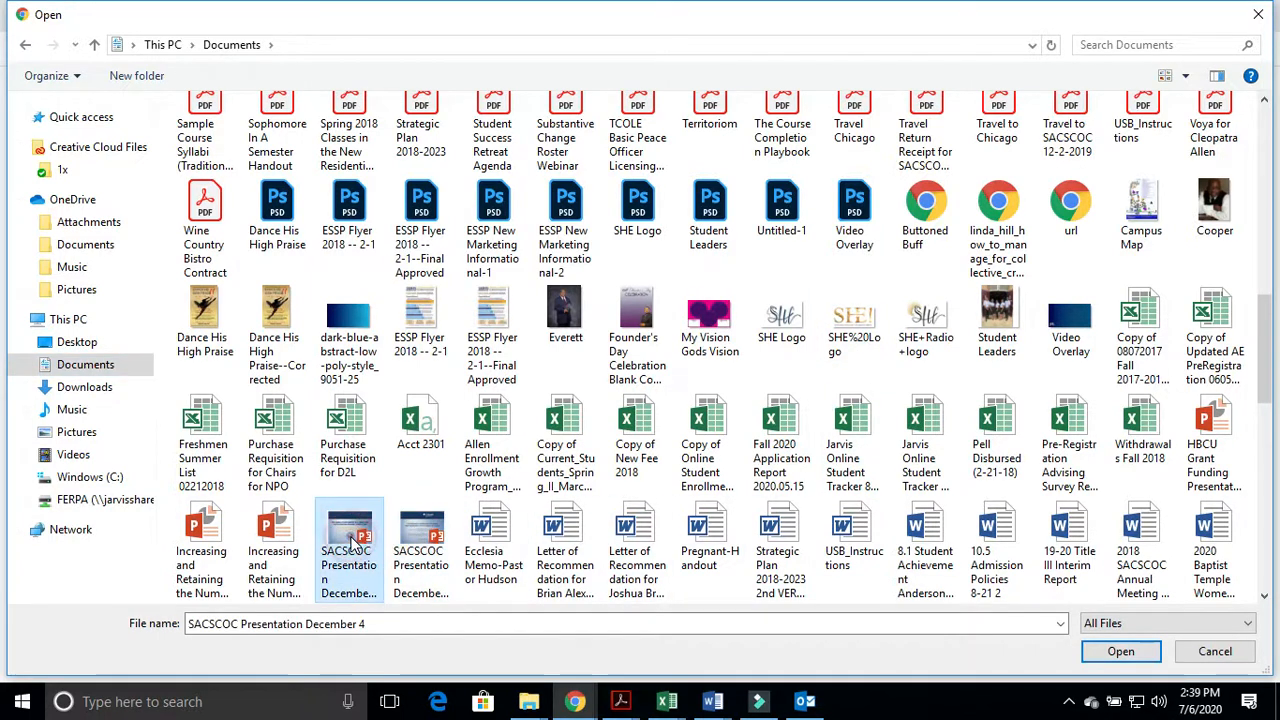
click(1119, 651)
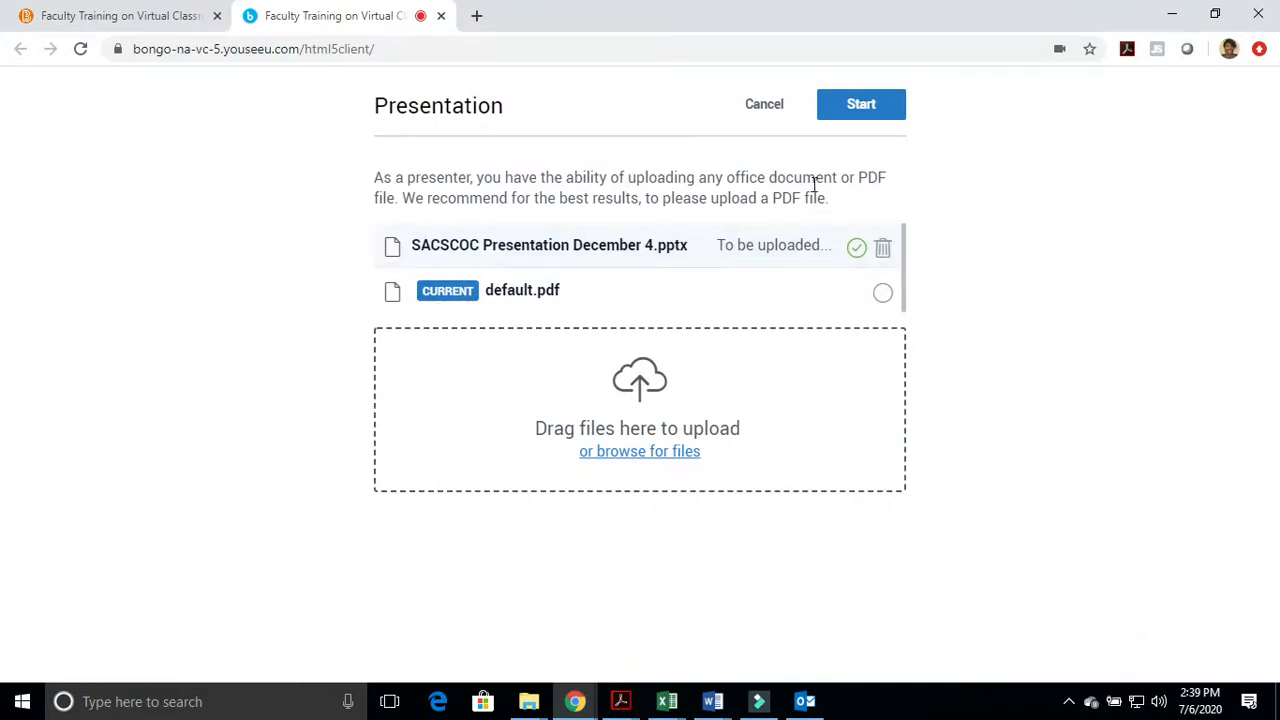
click(864, 110)
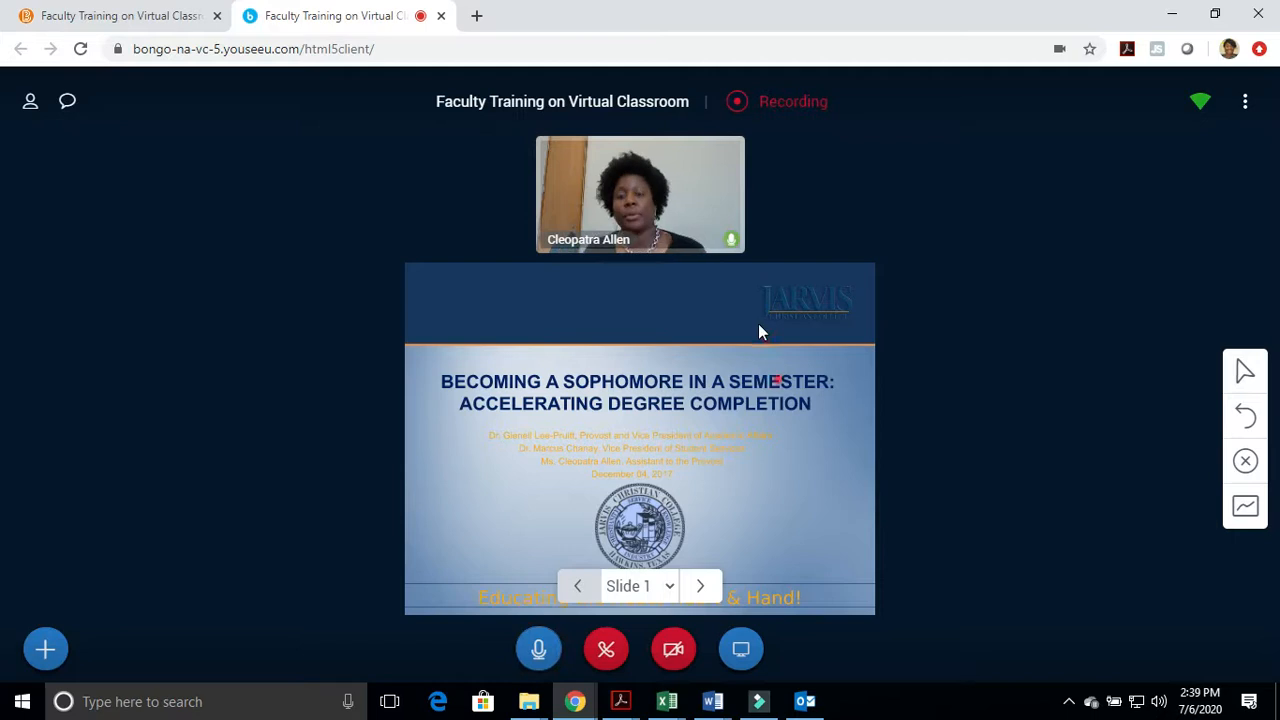
Page forward and back through the uploaded presentation and stop on slide 2, the Mission slide
click(702, 586)
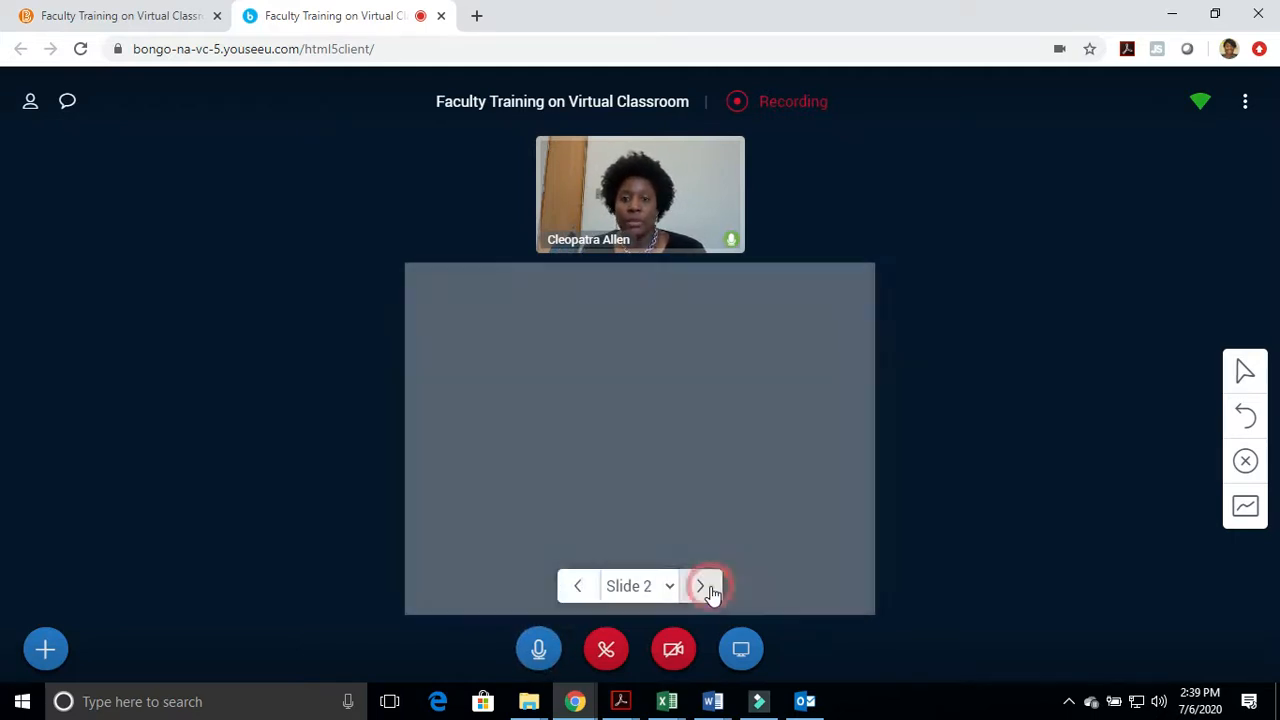
click(573, 587)
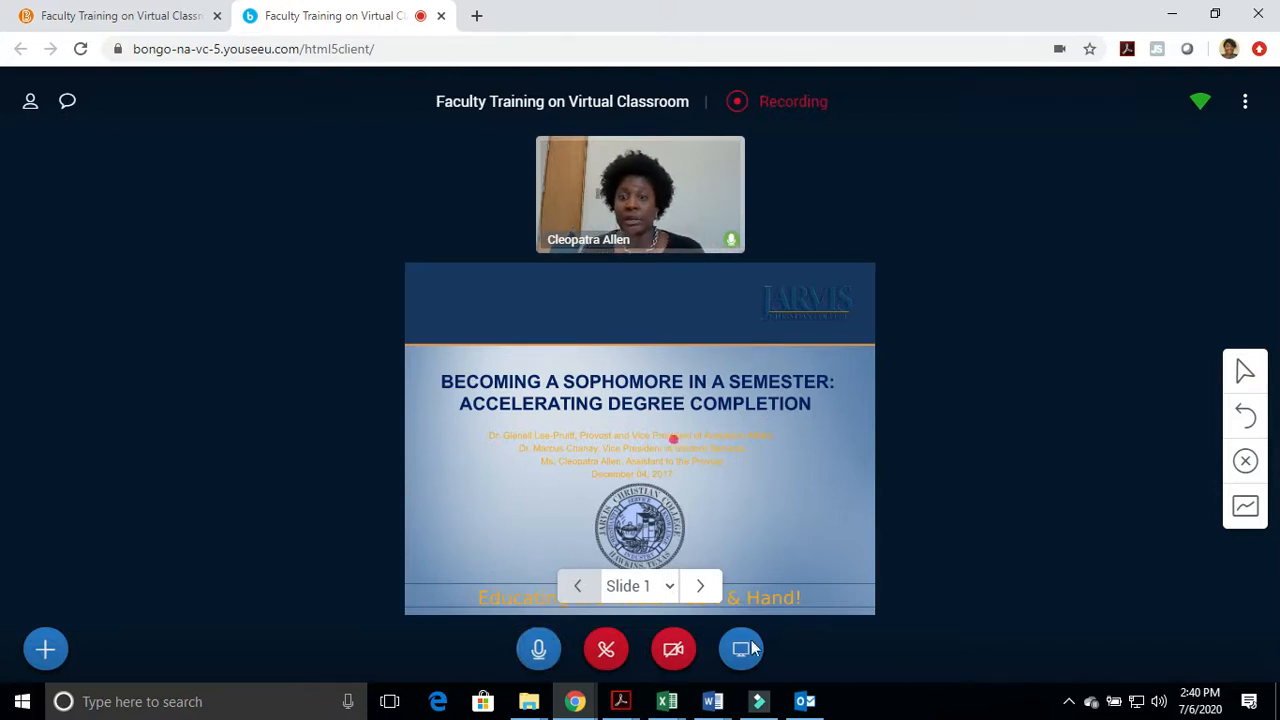
click(698, 590)
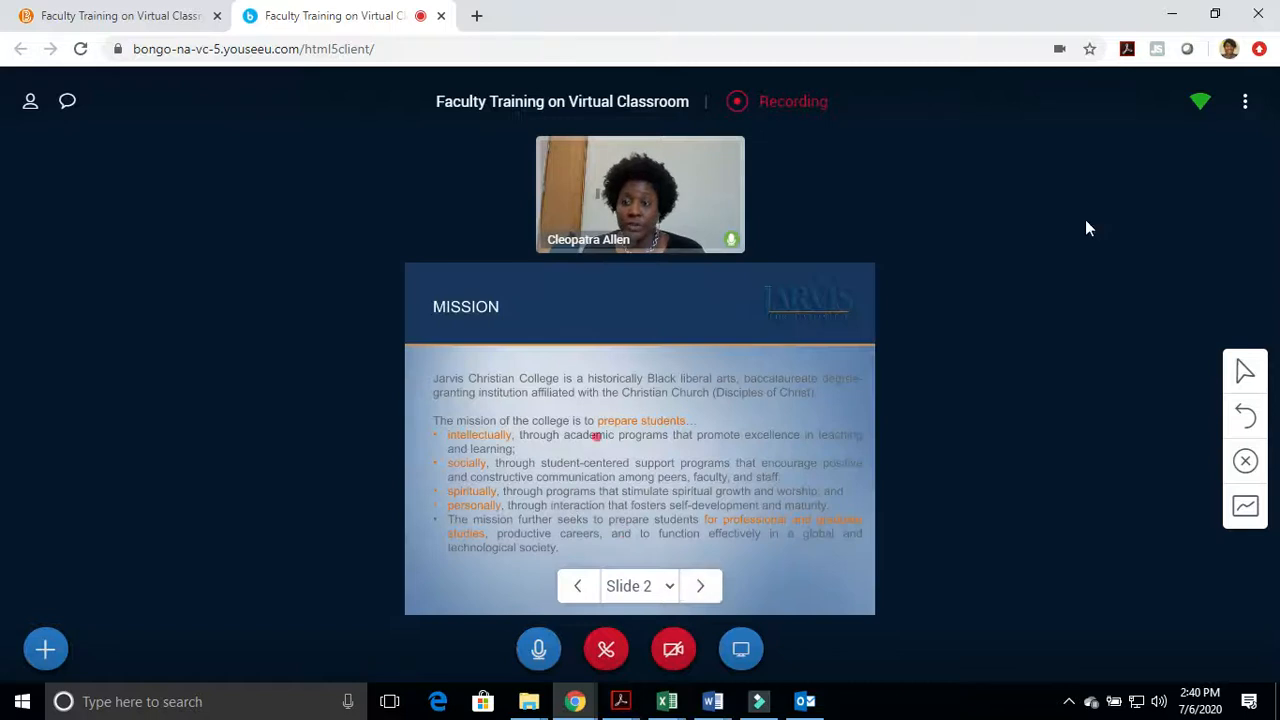
Draw freehand pencil marks over the text of the Mission slide and turn on multi-user mode for the whiteboard
click(1236, 370)
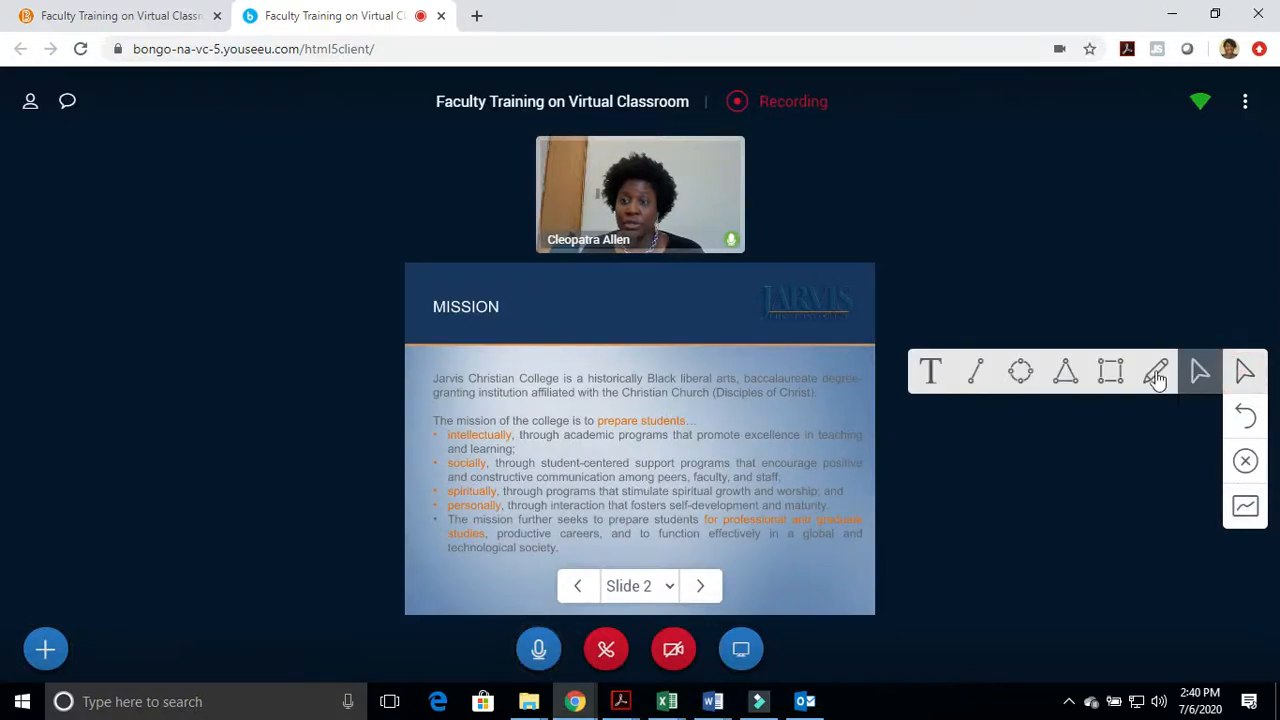
click(1148, 369)
mouse_move(608, 413)
mouse_down()
mouse_move(610, 440)
mouse_move(686, 418)
mouse_up()
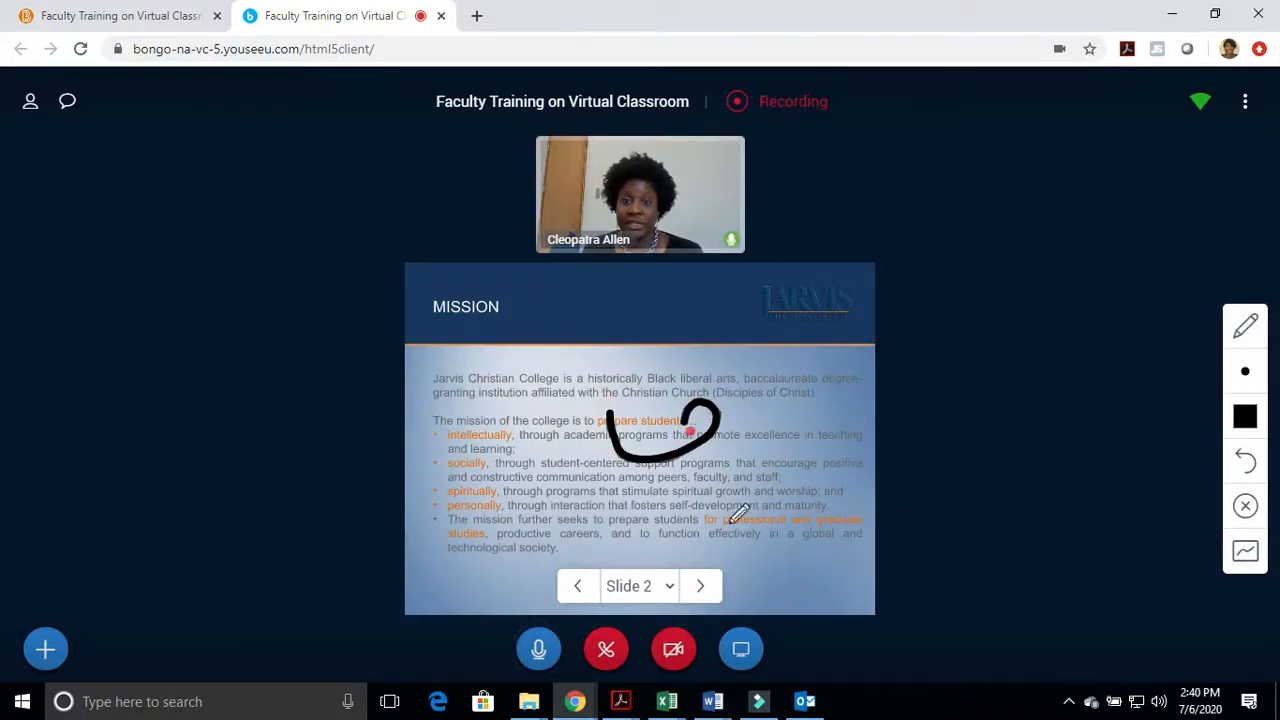
drag(508, 471, 712, 465)
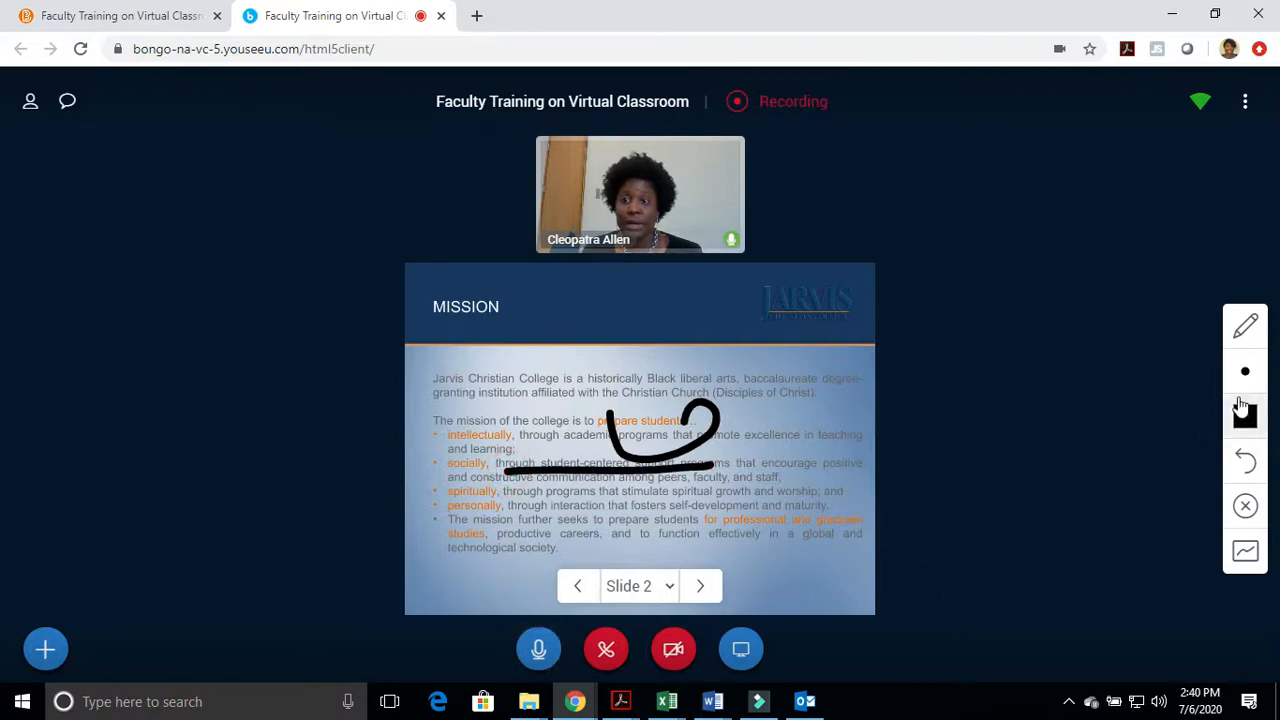
click(1246, 565)
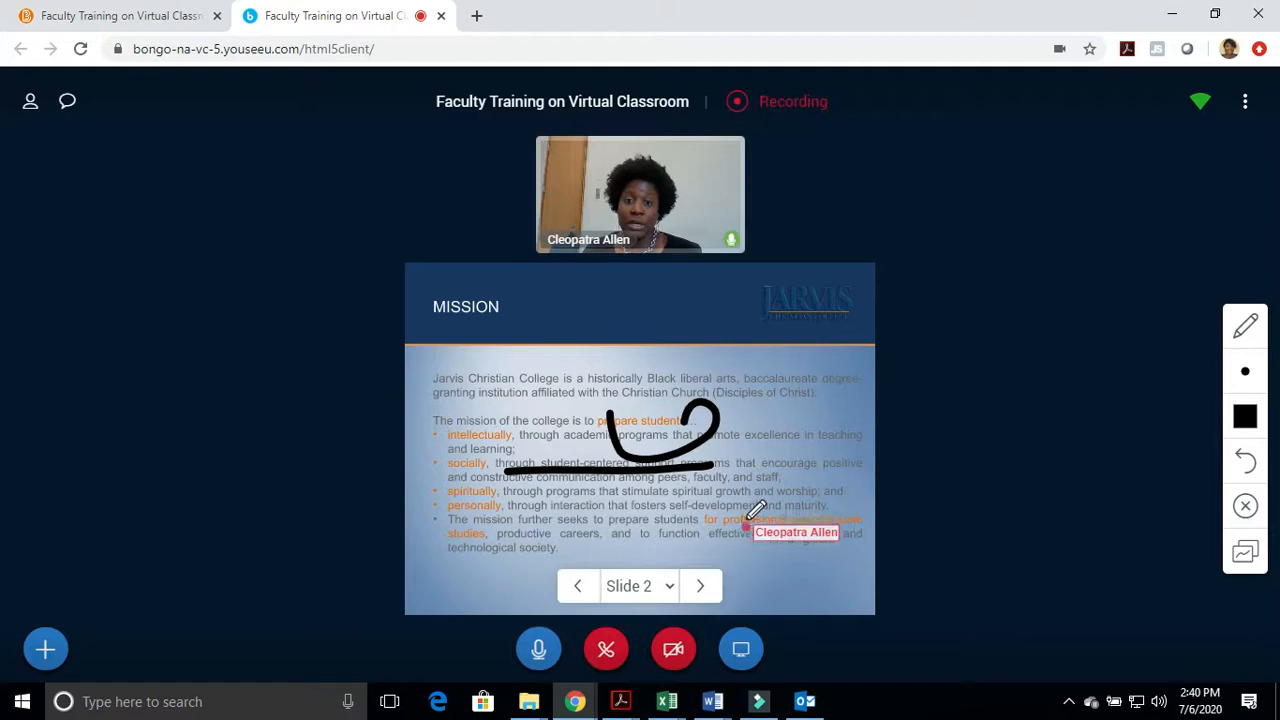
drag(492, 350, 617, 400)
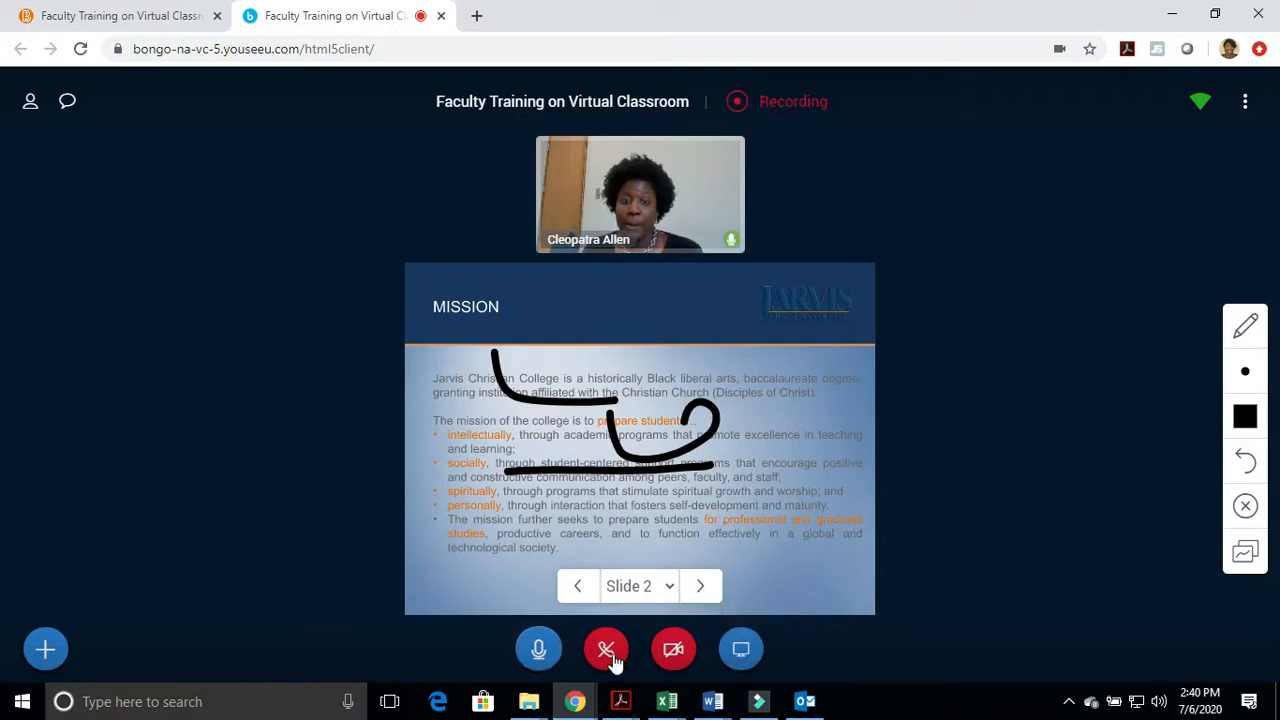
Check which screens, application windows and browser tabs can be shared, and leave without sharing
click(736, 653)
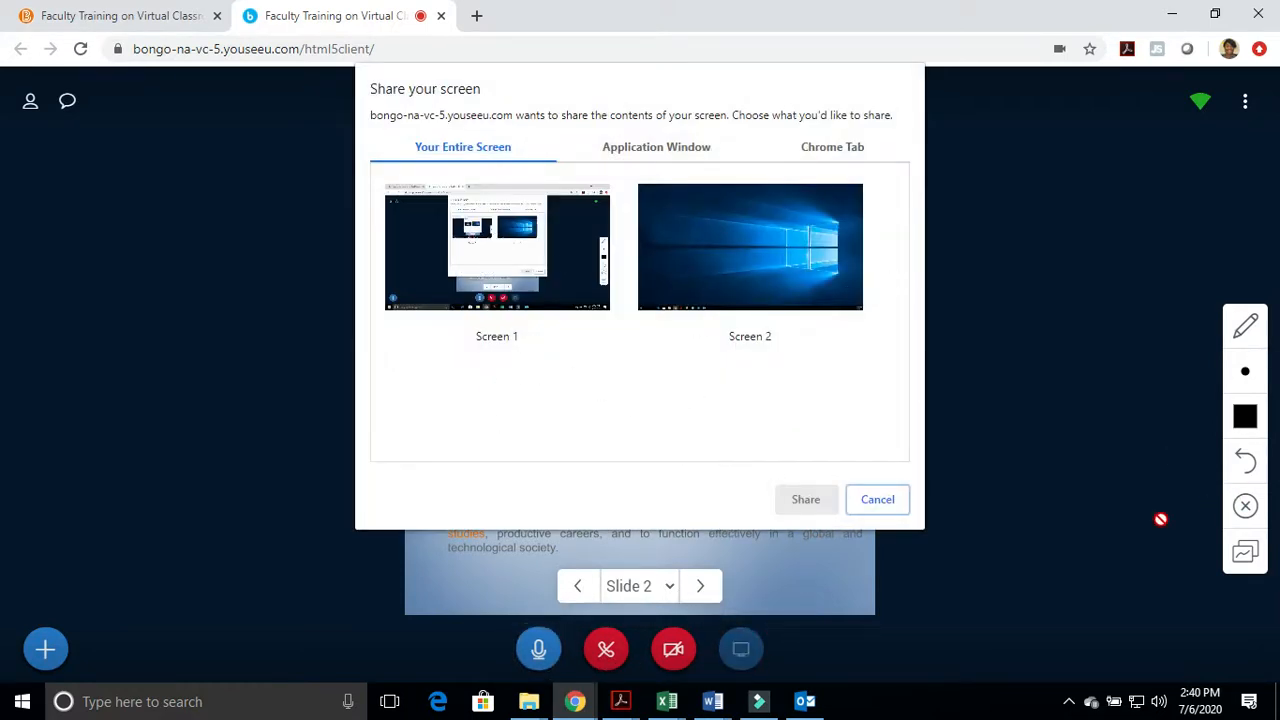
click(886, 502)
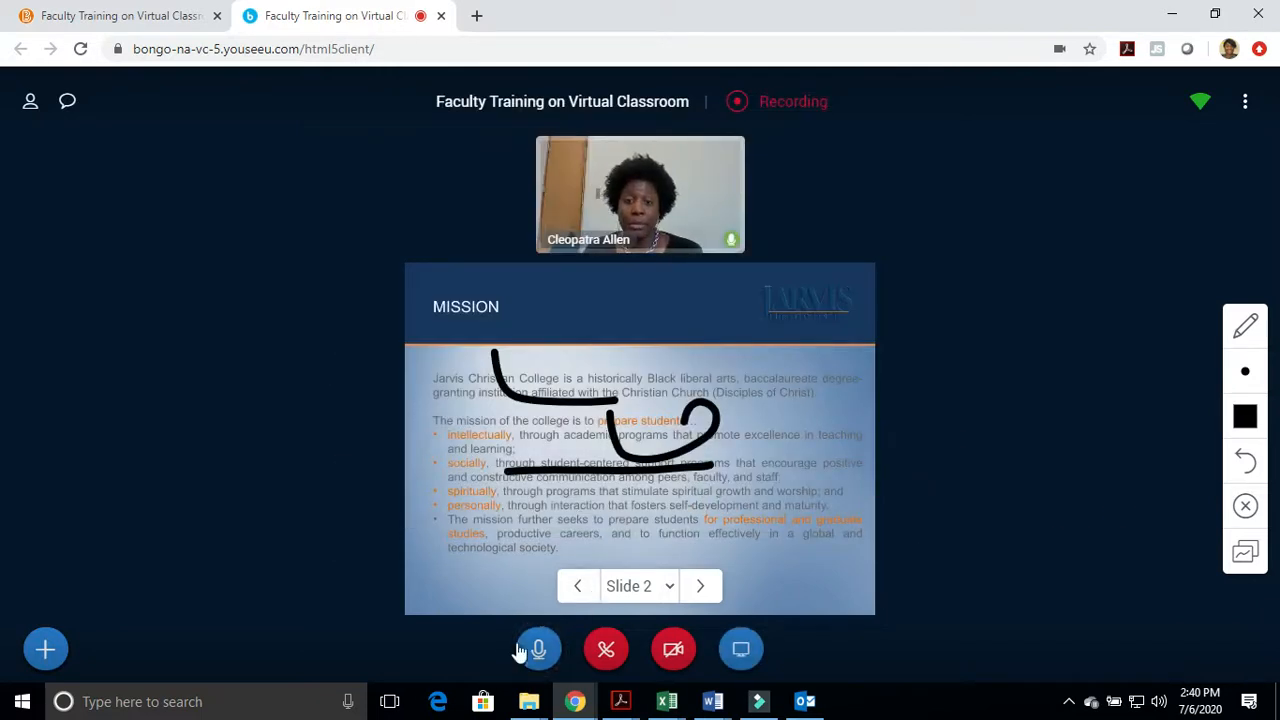
Review the available poll types and the custom poll form, and close it without creating a poll
click(45, 649)
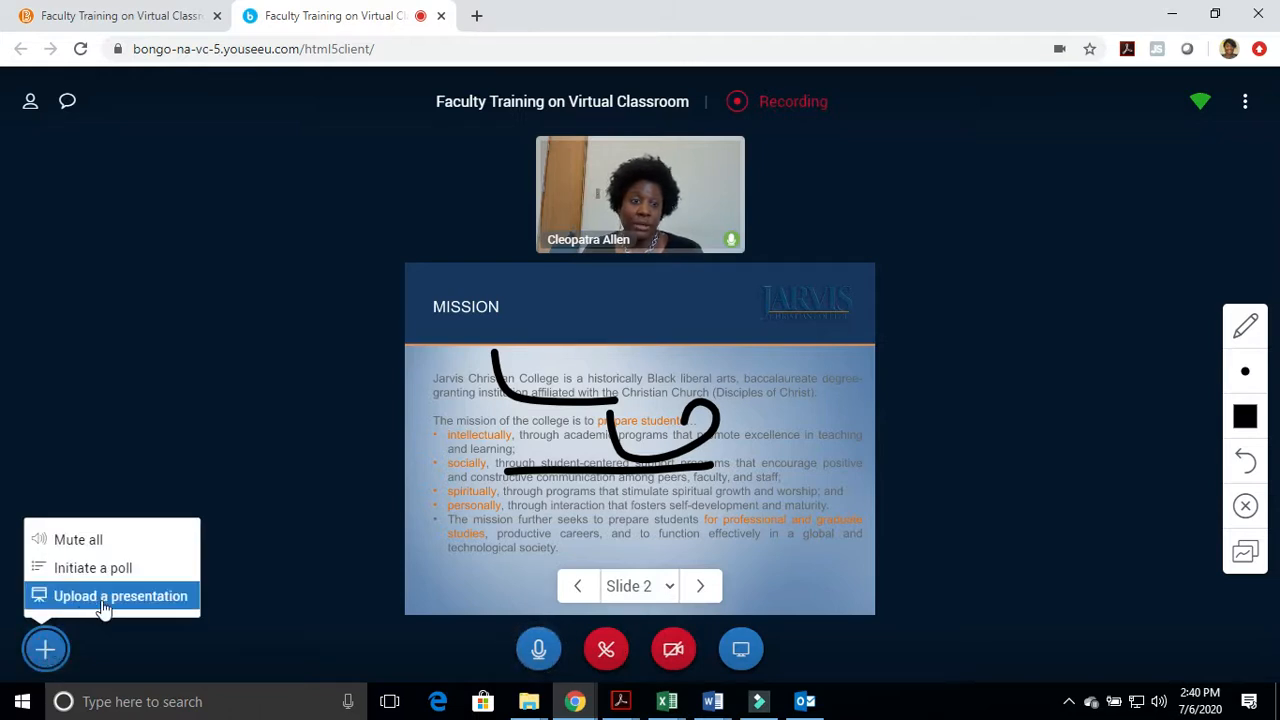
click(88, 567)
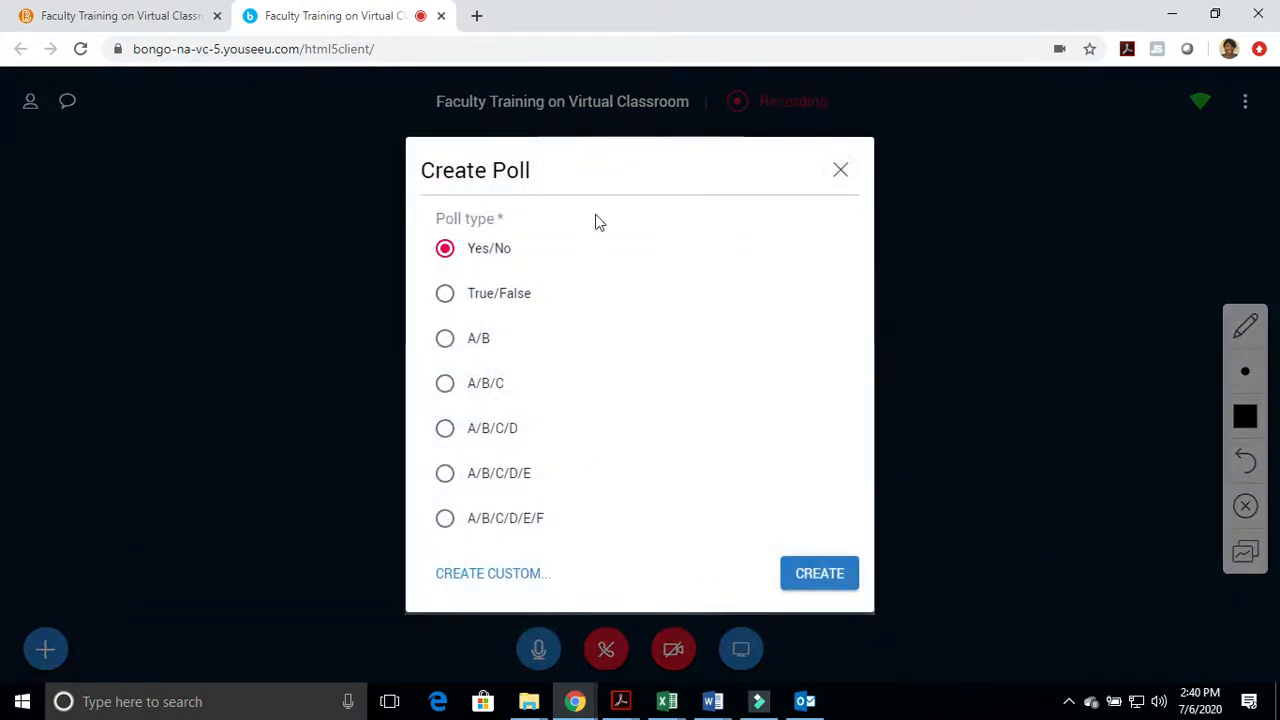
click(500, 578)
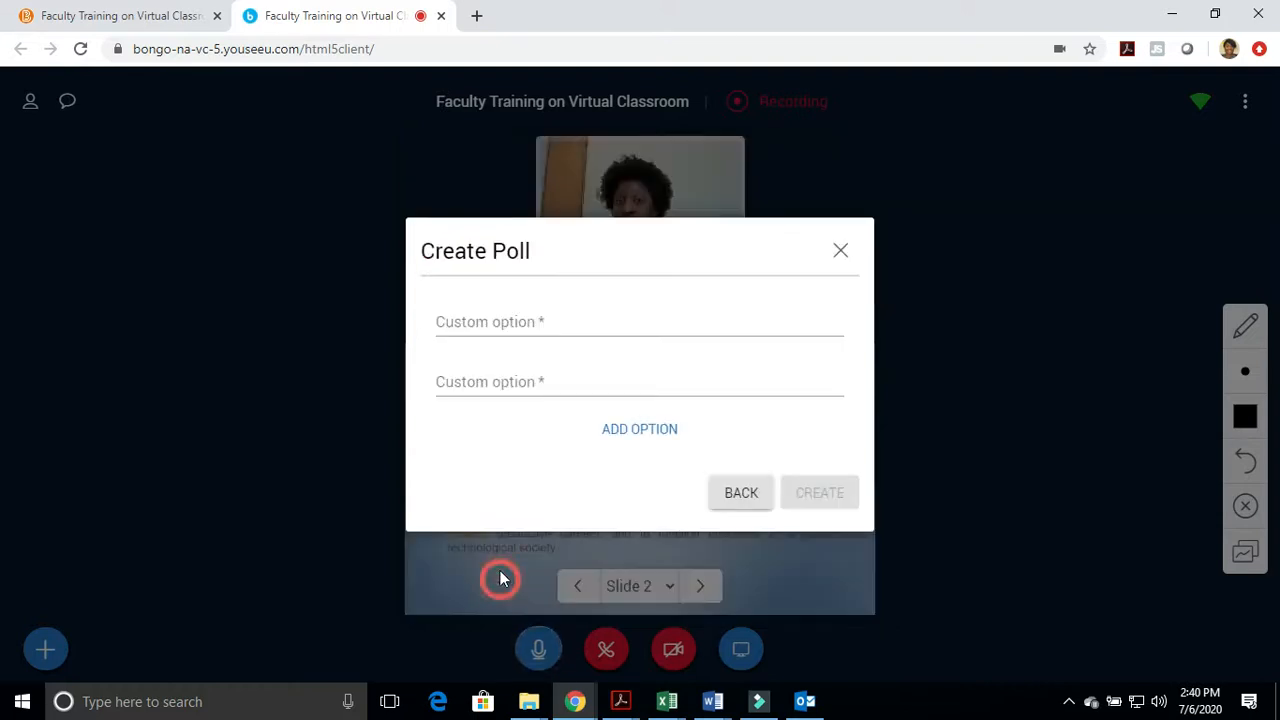
click(841, 251)
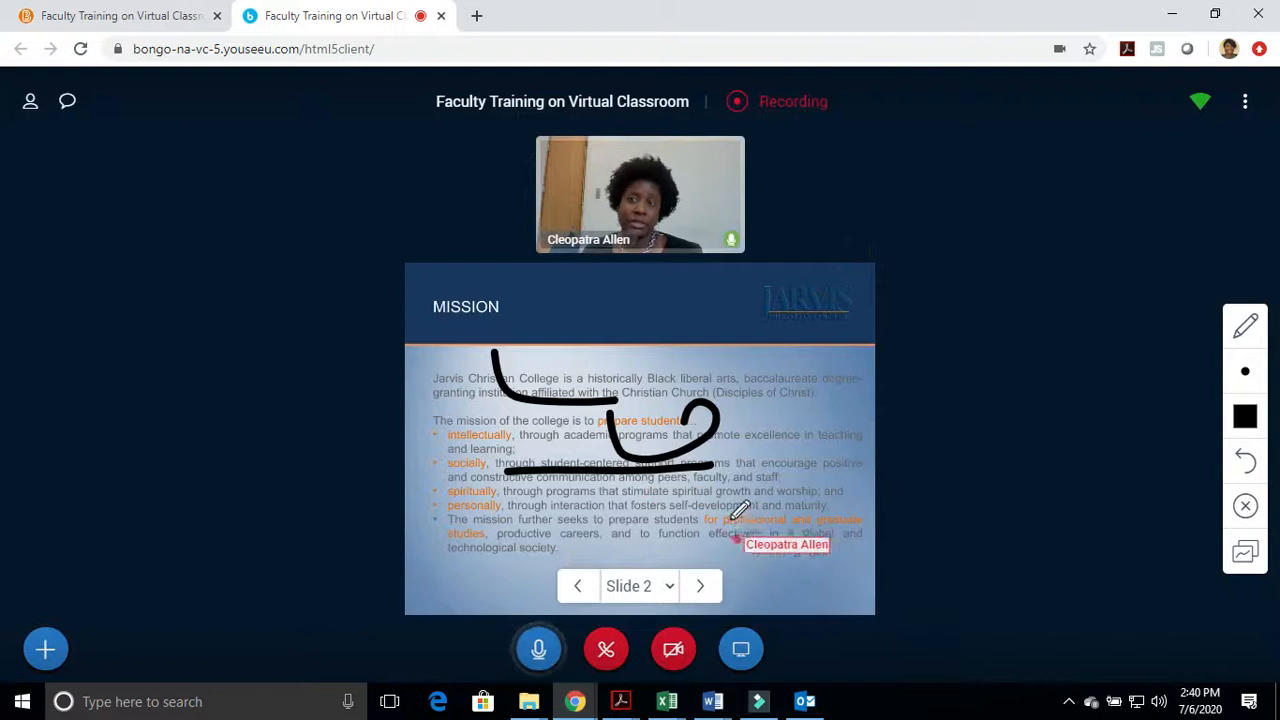
Look over the options for ending or leaving the meeting, and clear all annotations from the Mission slide
click(1245, 104)
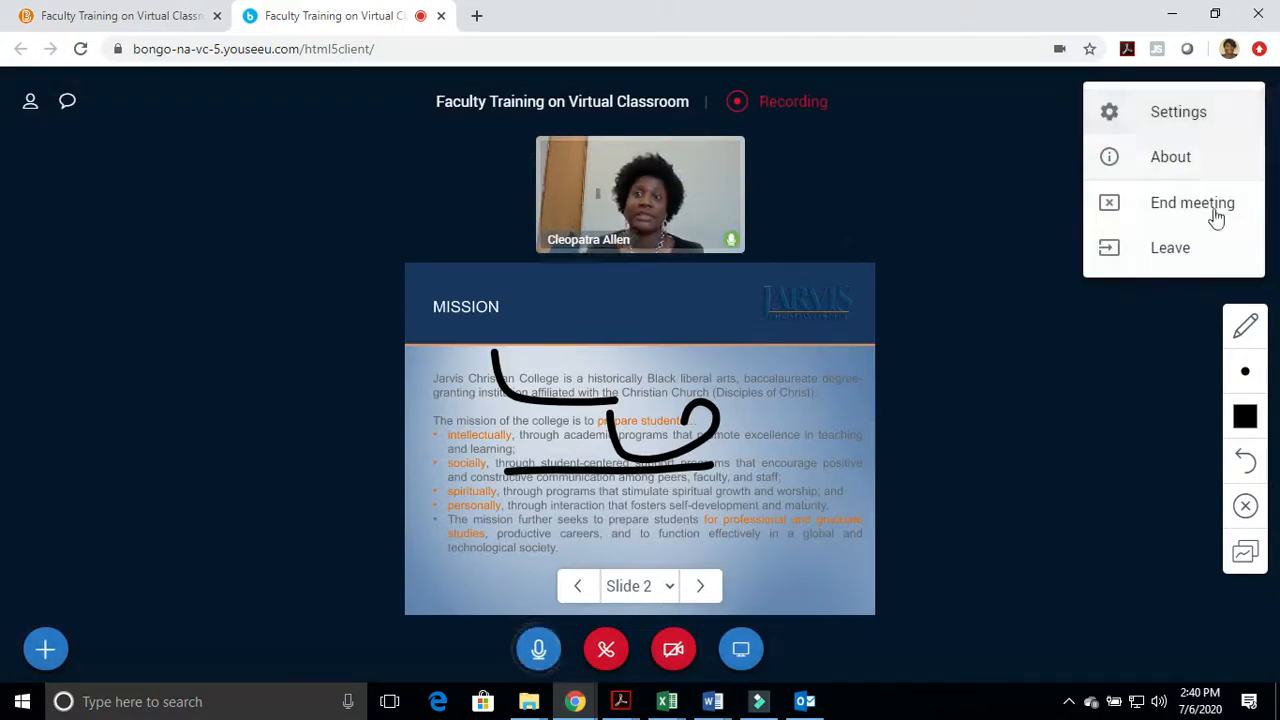
click(1112, 431)
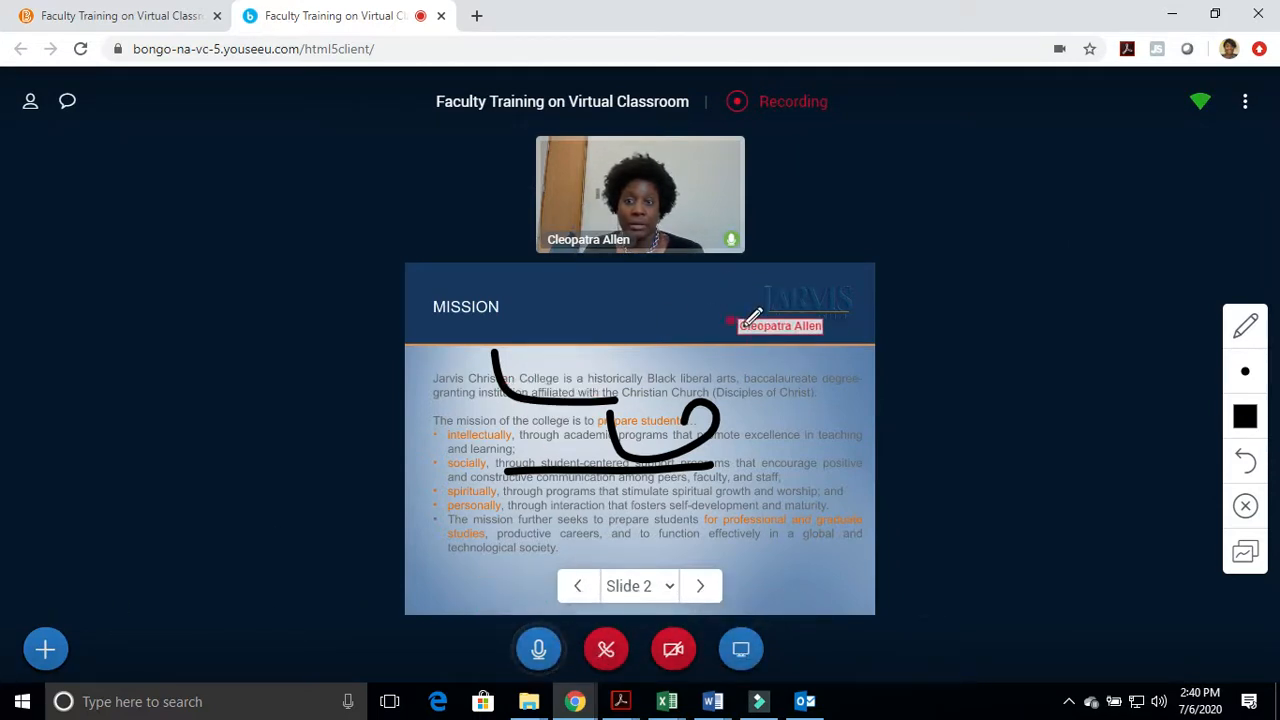
click(1245, 507)
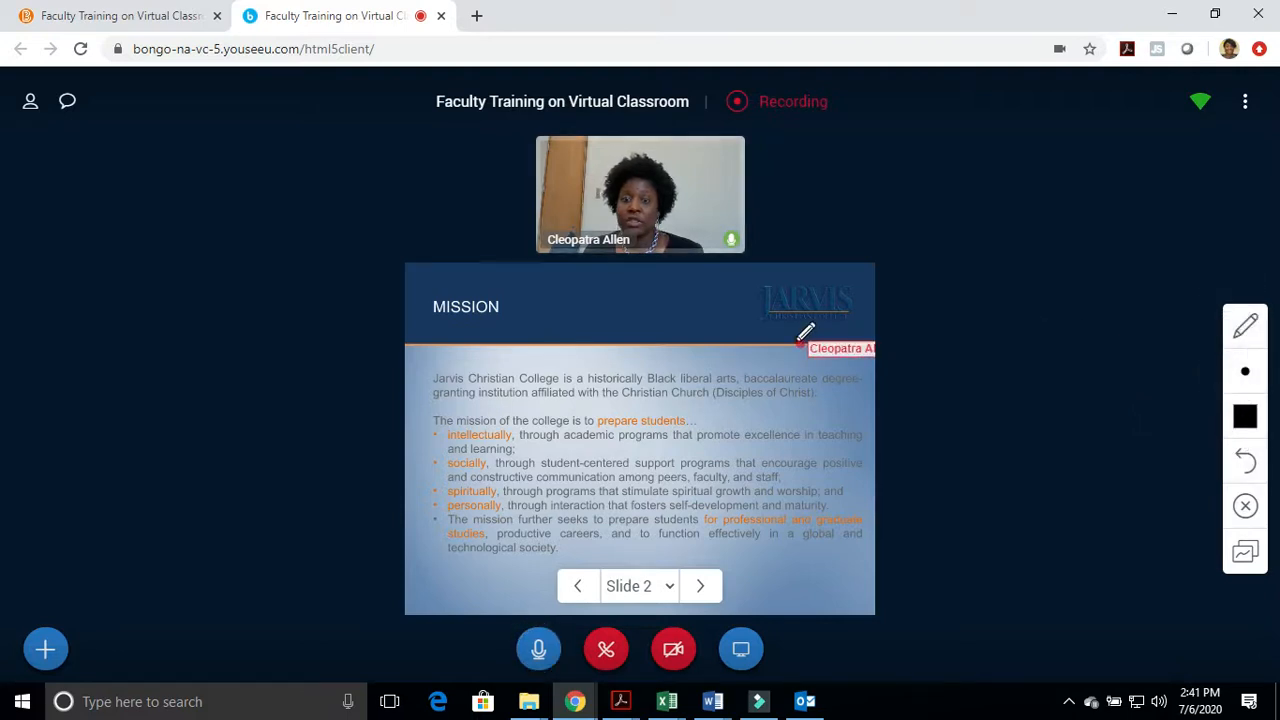
Bring up the screen sharing choices once more and cancel sharing
click(741, 652)
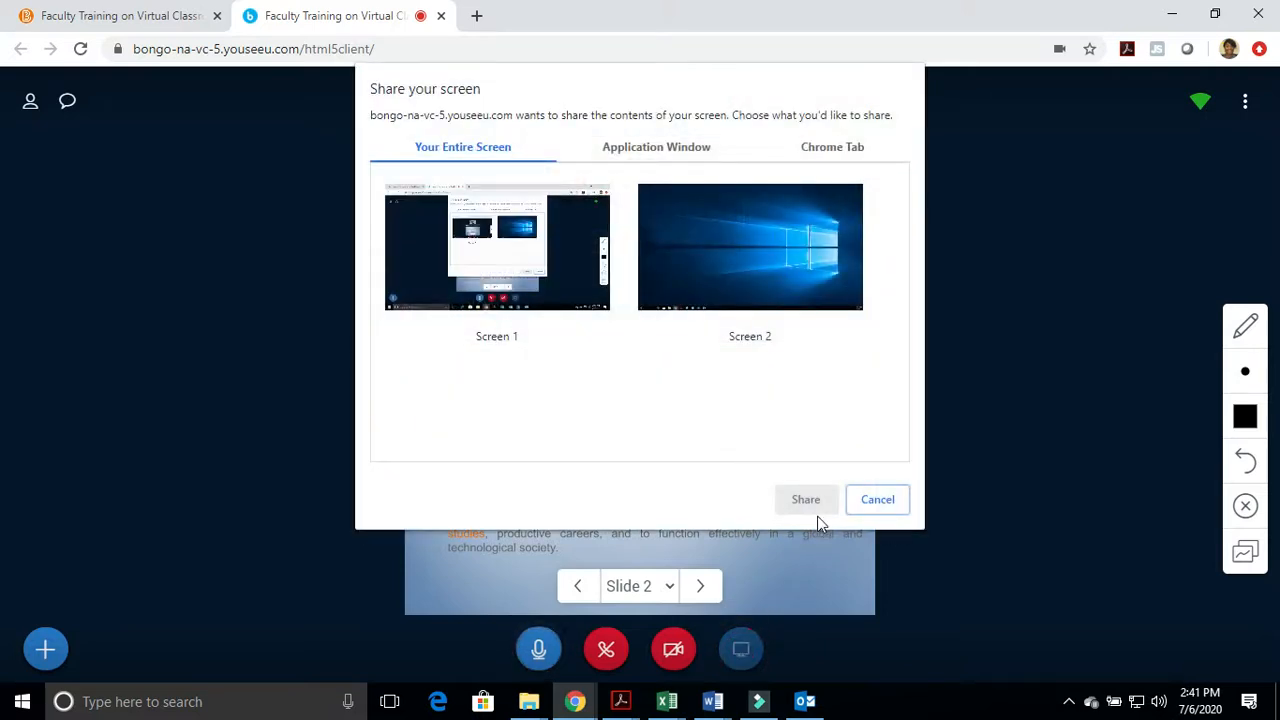
click(877, 499)
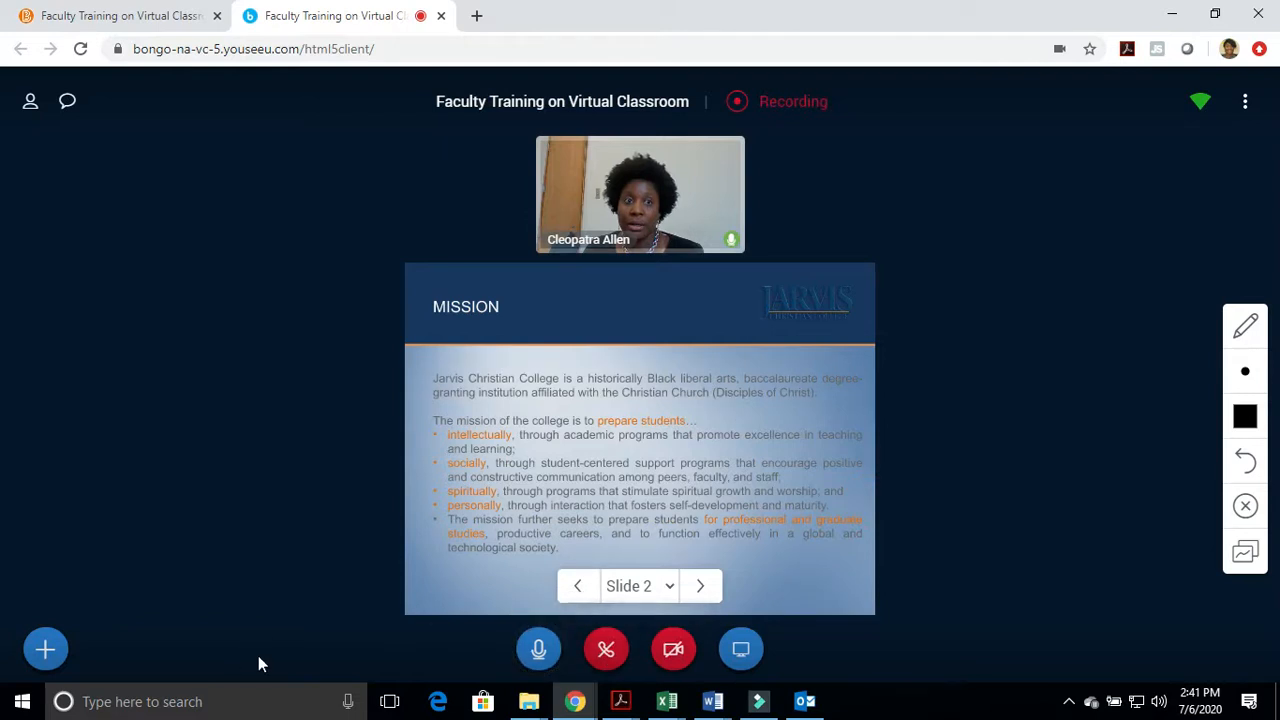
Check the presentation upload screen and its list of available files, and cancel without changing the current presentation
click(45, 649)
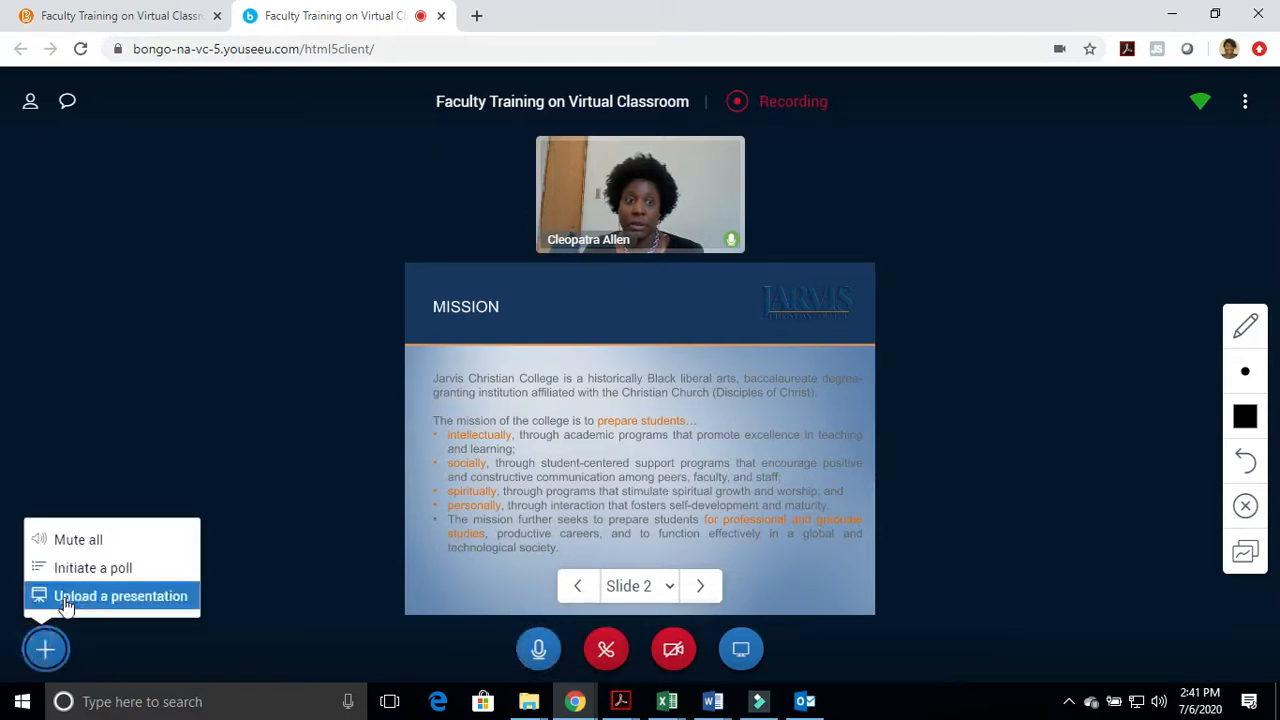
click(104, 598)
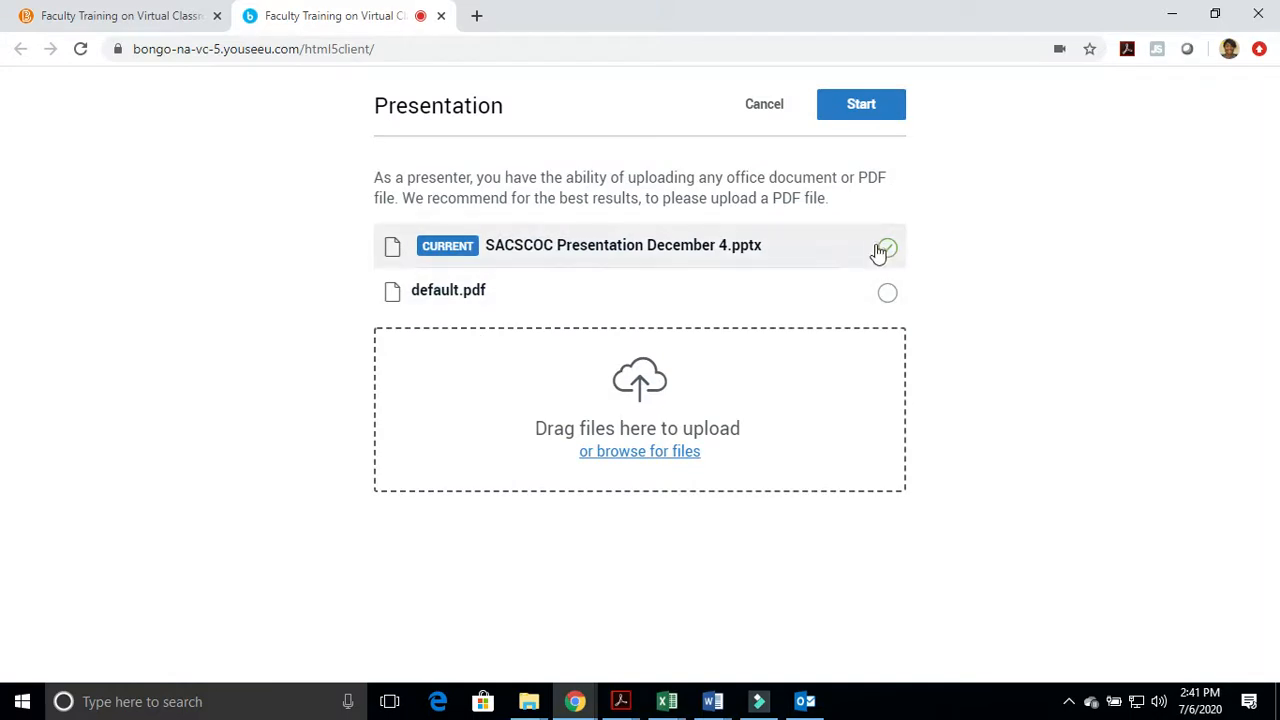
click(773, 112)
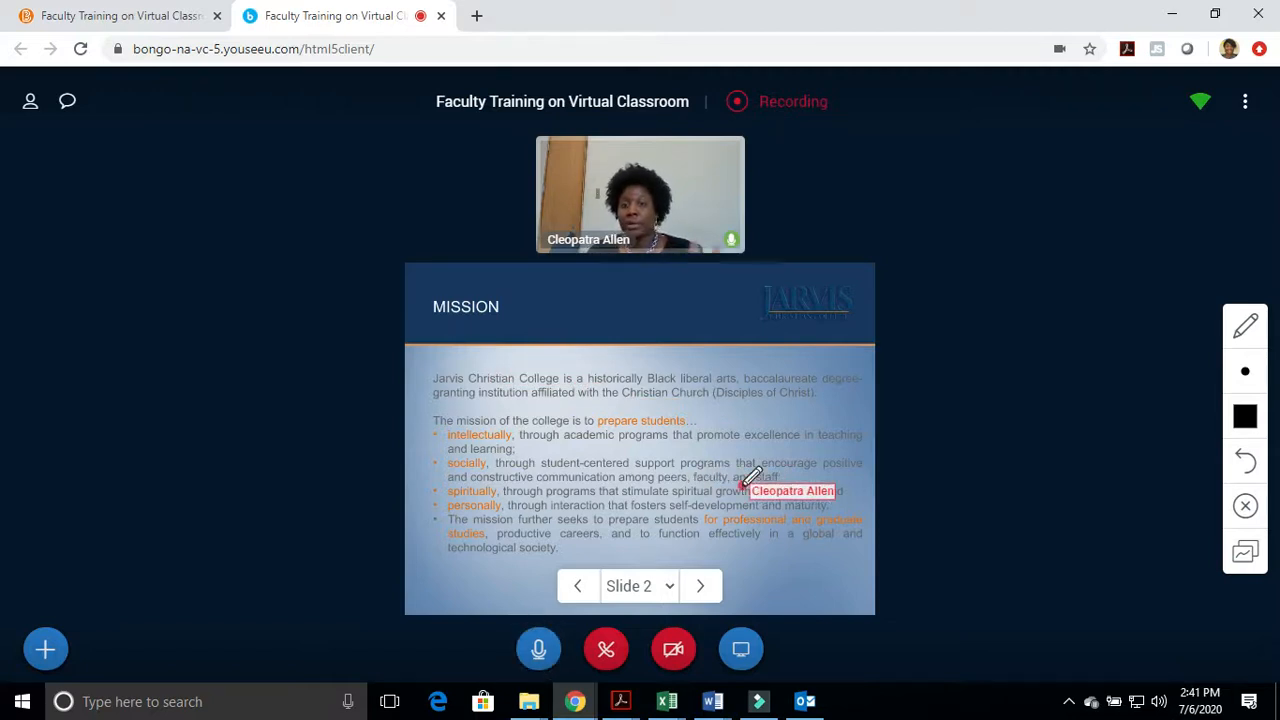
Draw two freehand pencil strokes across the Mission slide and add the text "Hello Class. The answer" over its heading
mouse_move(492, 372)
mouse_down()
mouse_move(608, 440)
mouse_move(798, 431)
mouse_up()
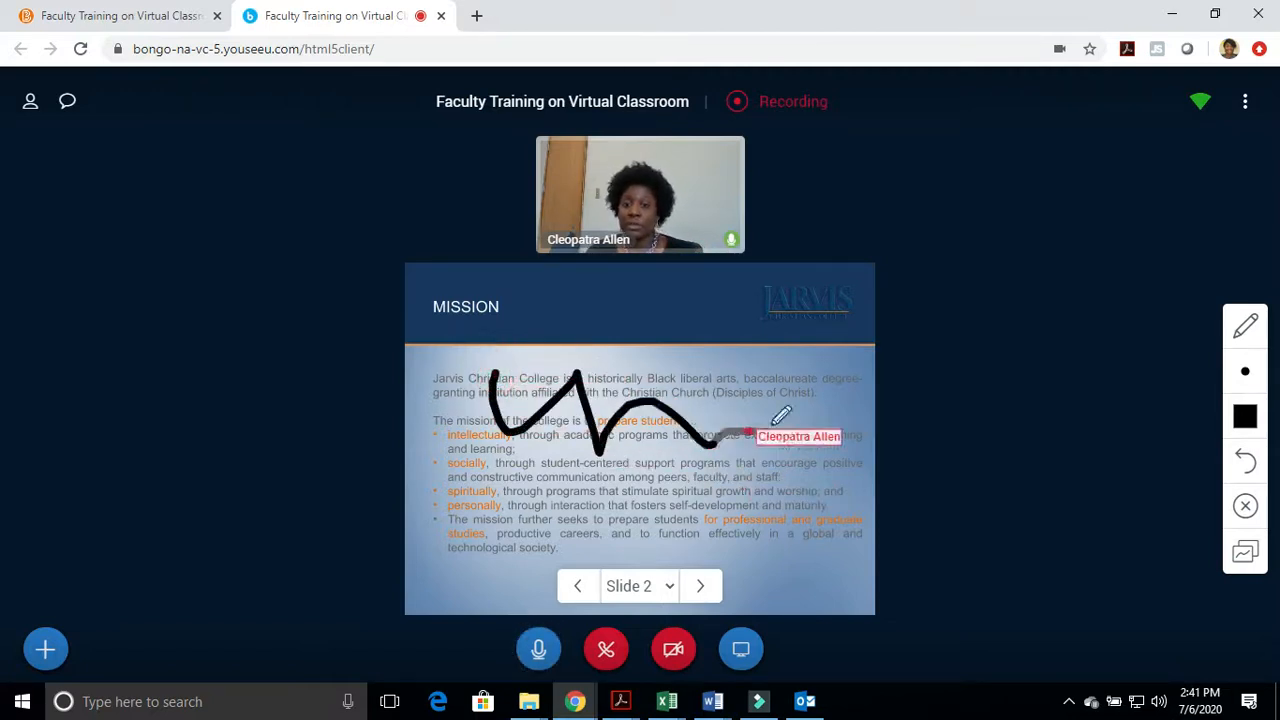
drag(508, 448, 690, 492)
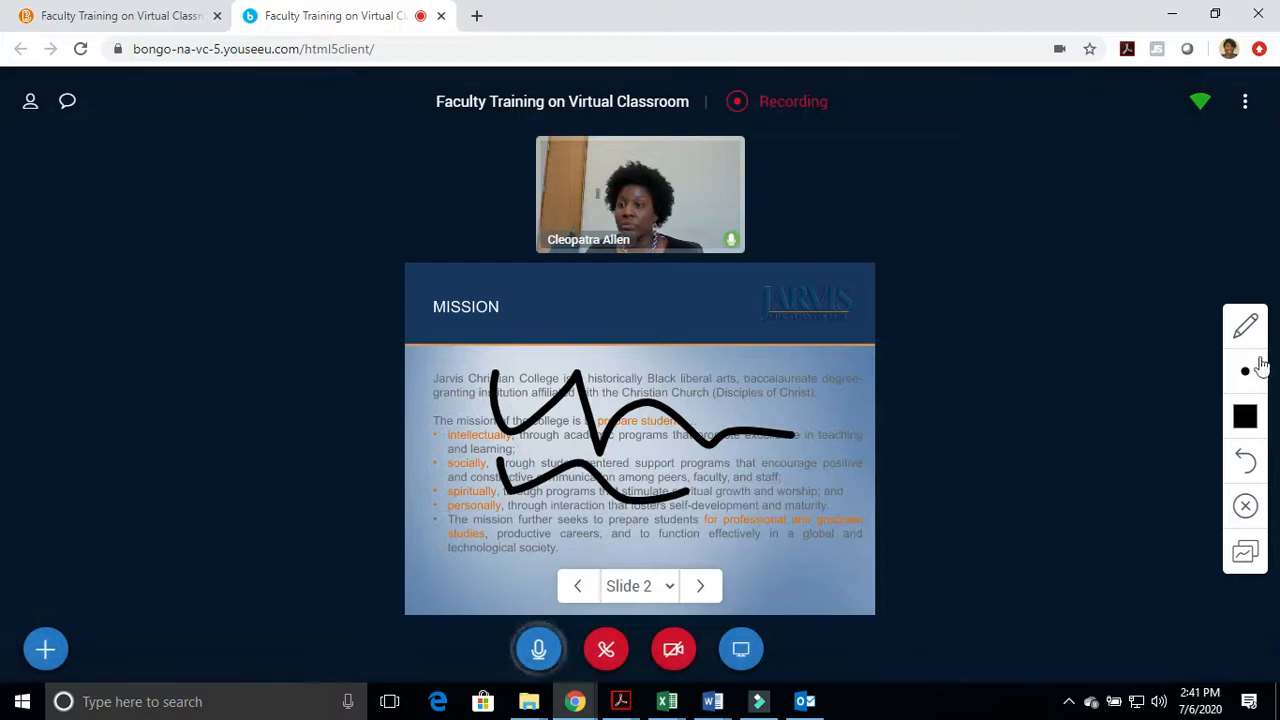
click(1247, 328)
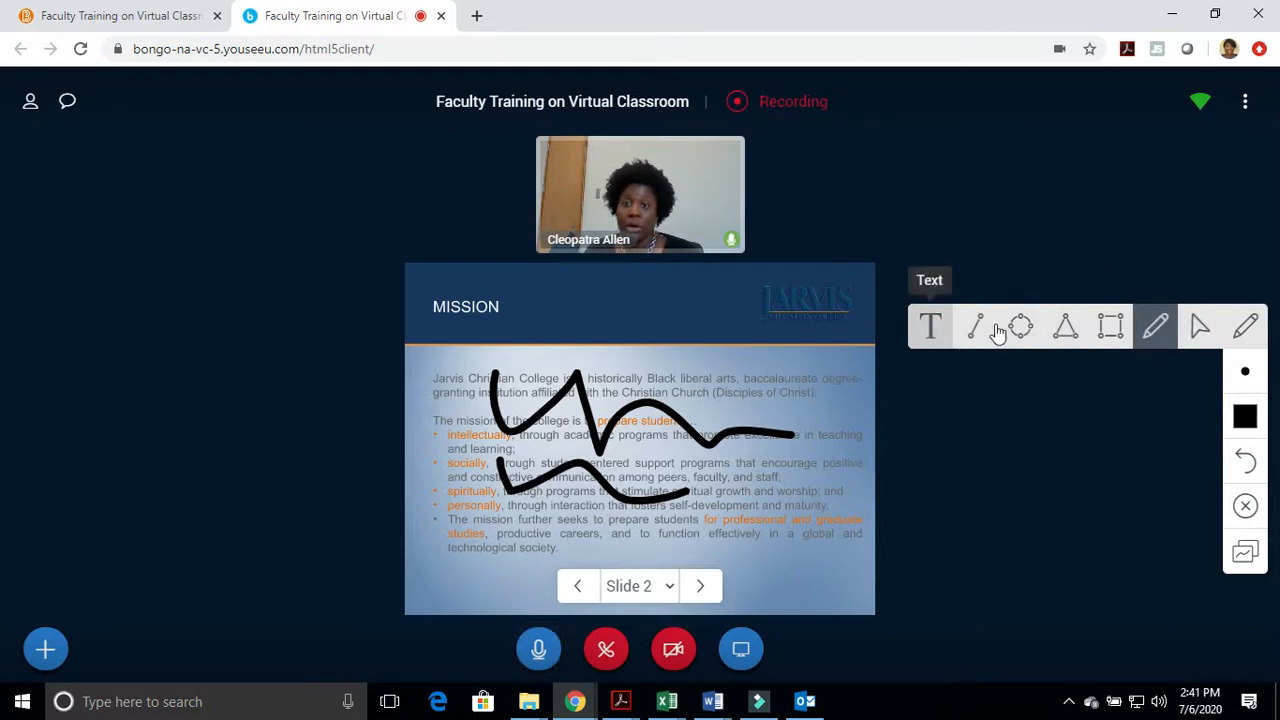
click(932, 326)
click(447, 296)
drag(447, 295, 687, 362)
text(Hello Class. The answer)
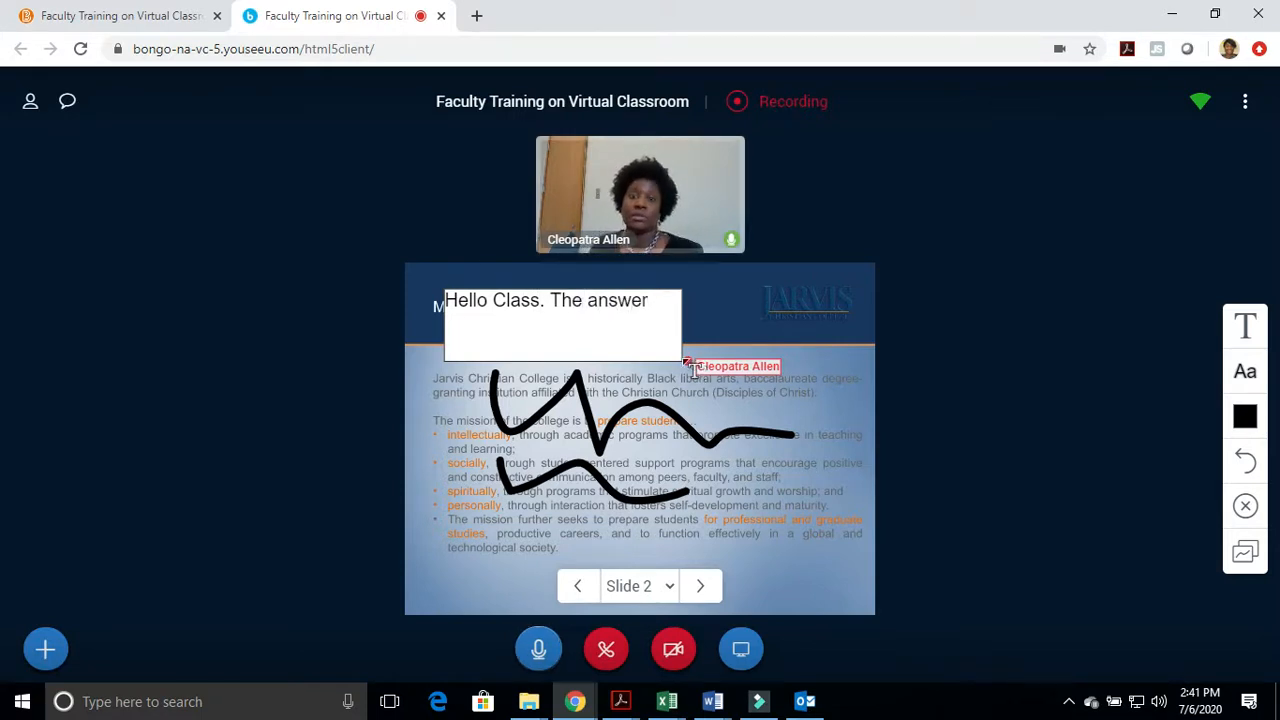
click(480, 318)
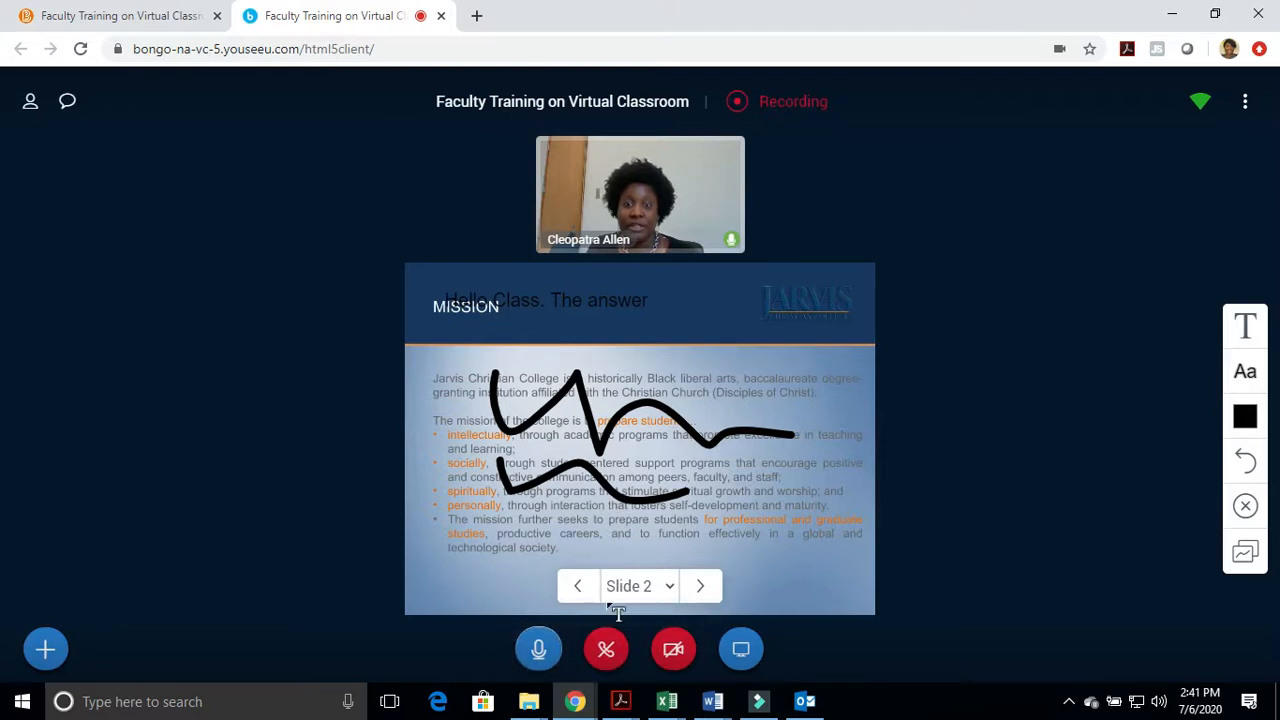
Advance the presentation to slide 3, jump to slide 12, and go back to slide 11
click(699, 587)
click(663, 592)
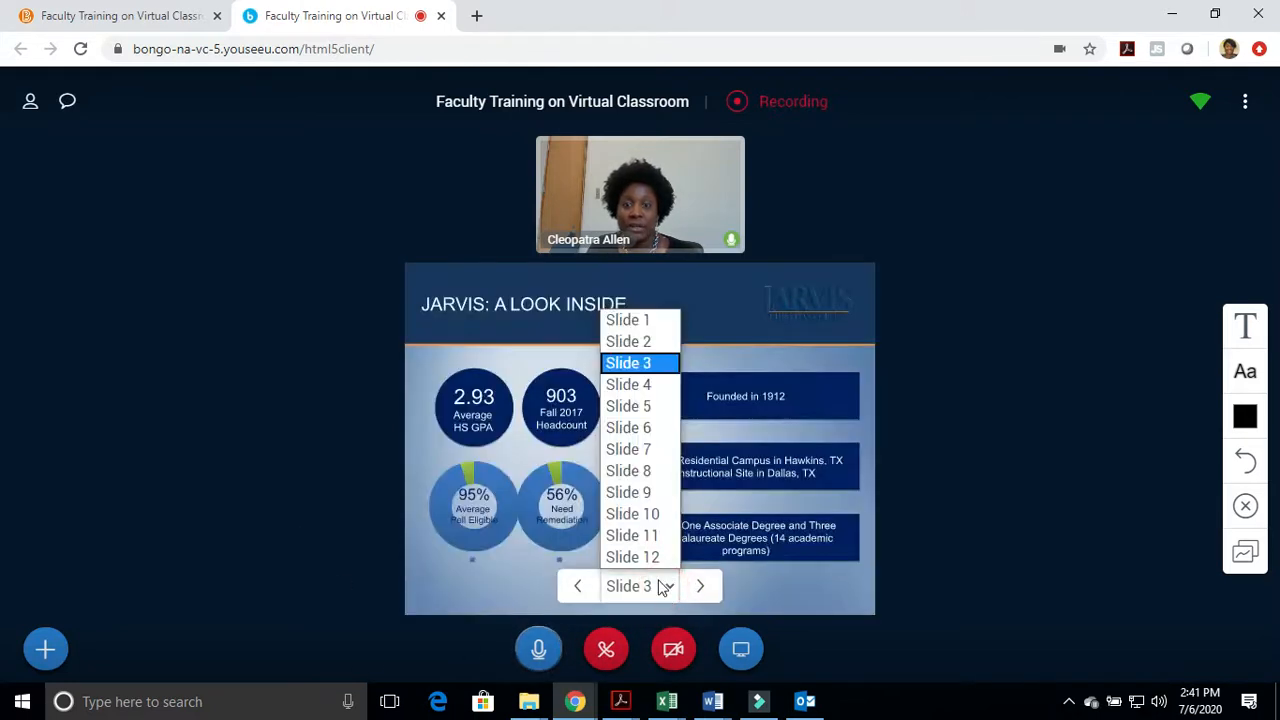
click(662, 560)
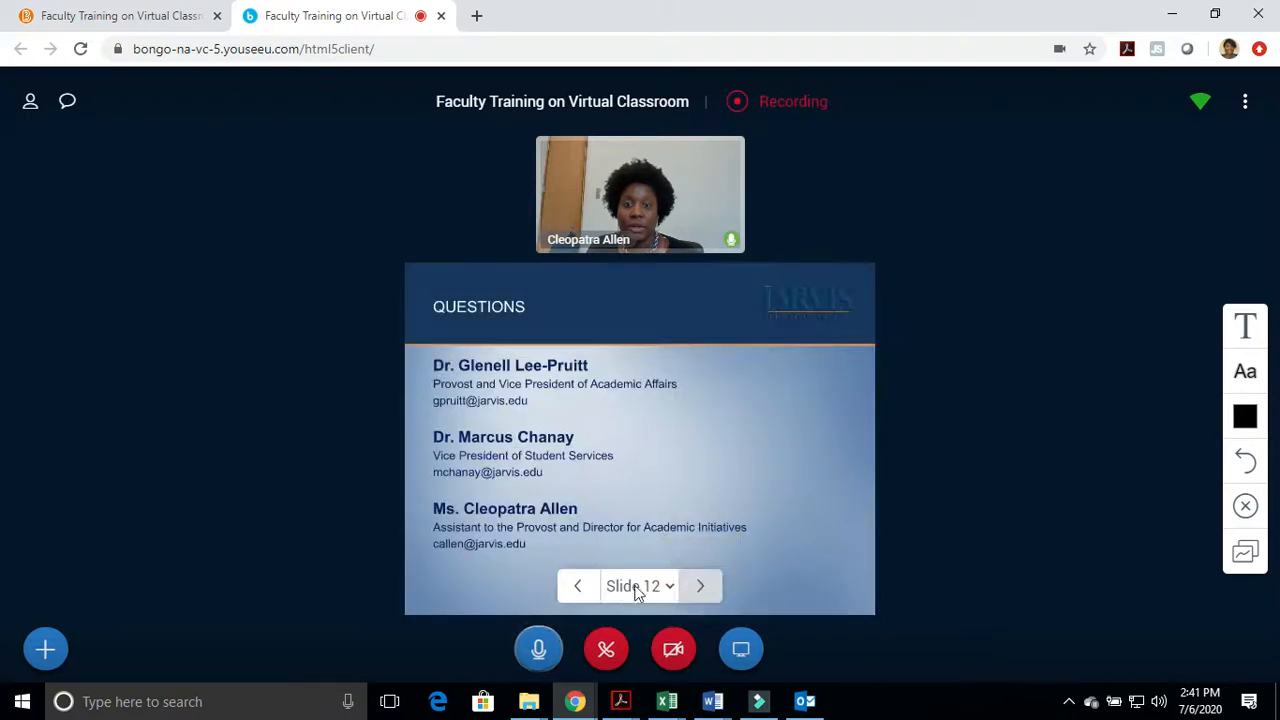
click(578, 586)
click(649, 588)
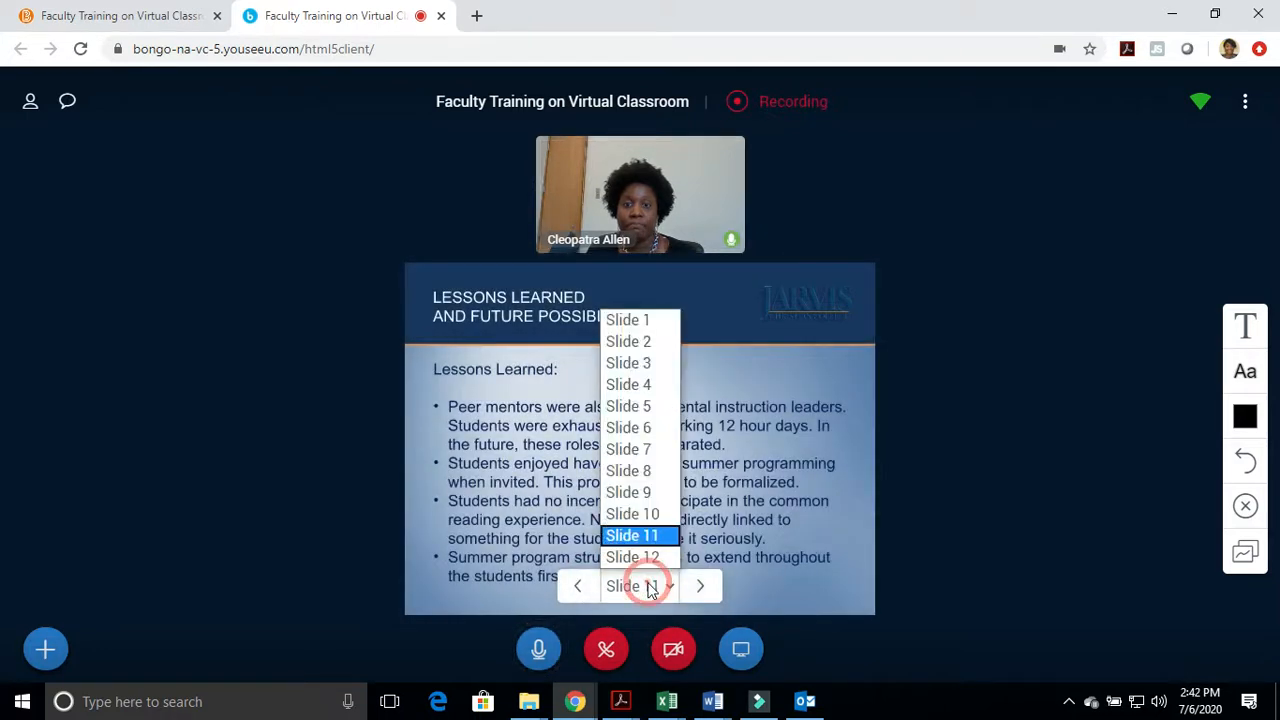
click(1086, 405)
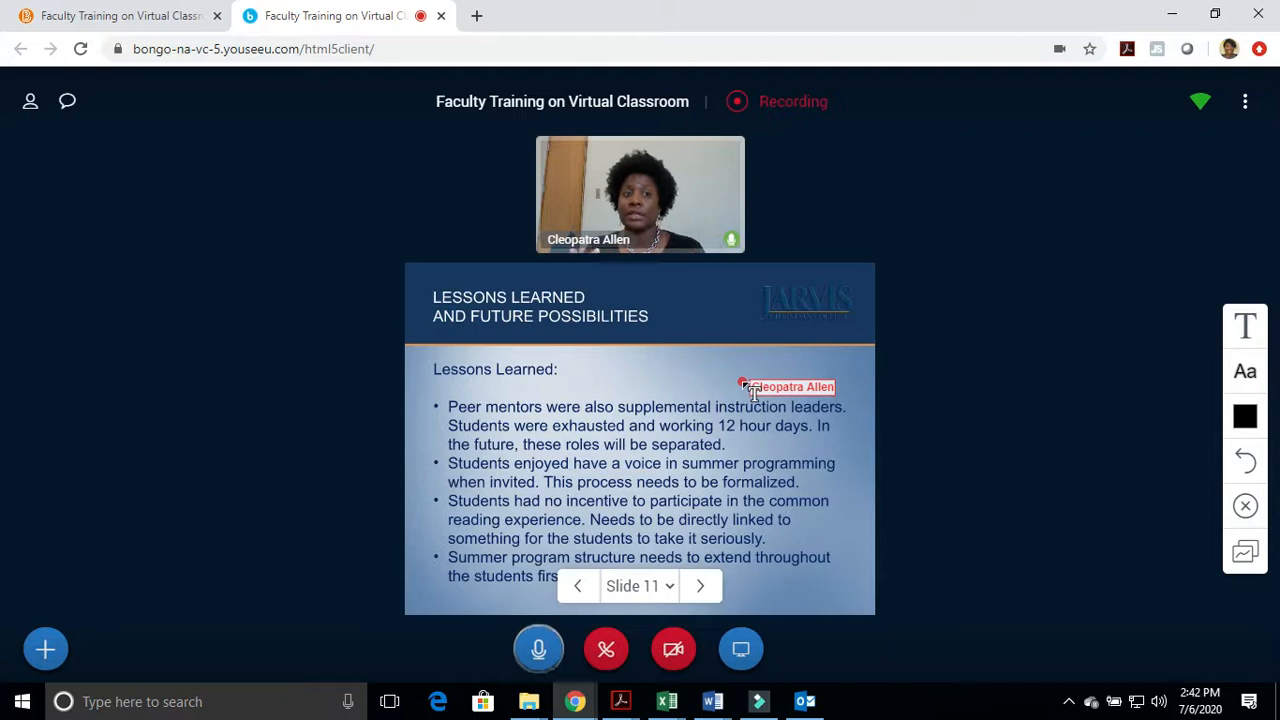
Look over the public chat and its options, and close the chat
click(67, 104)
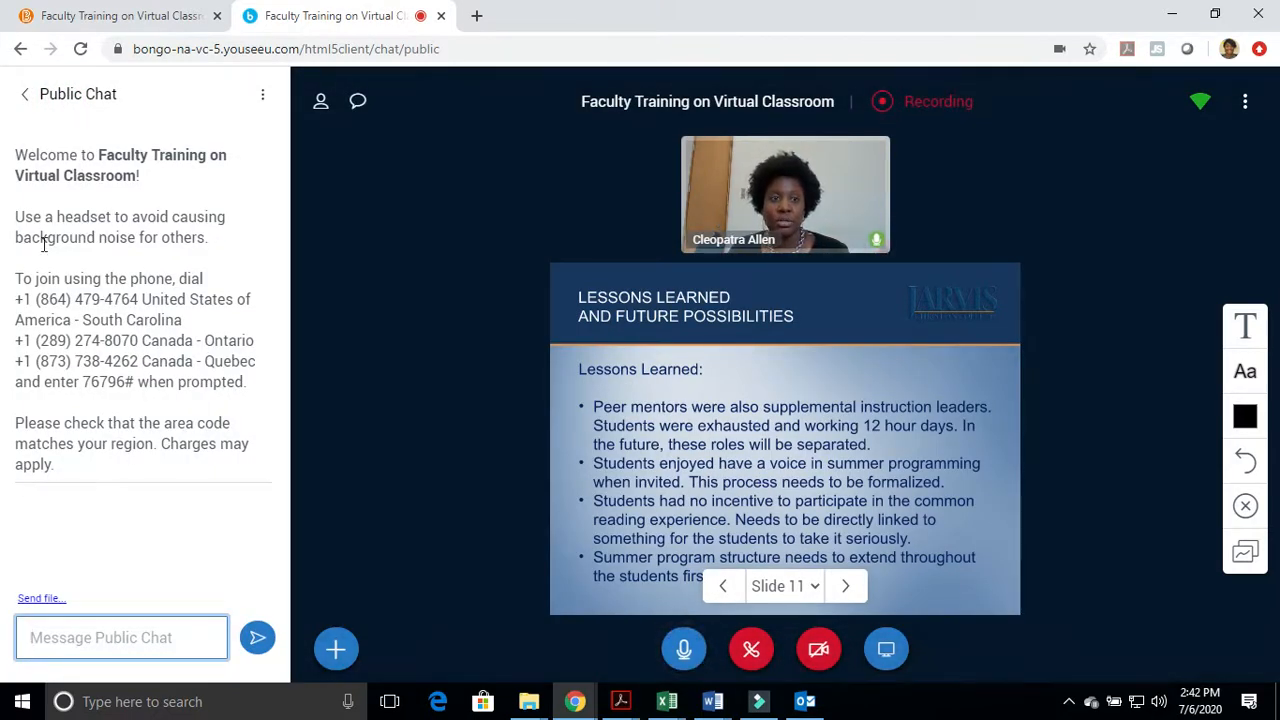
click(262, 94)
click(30, 95)
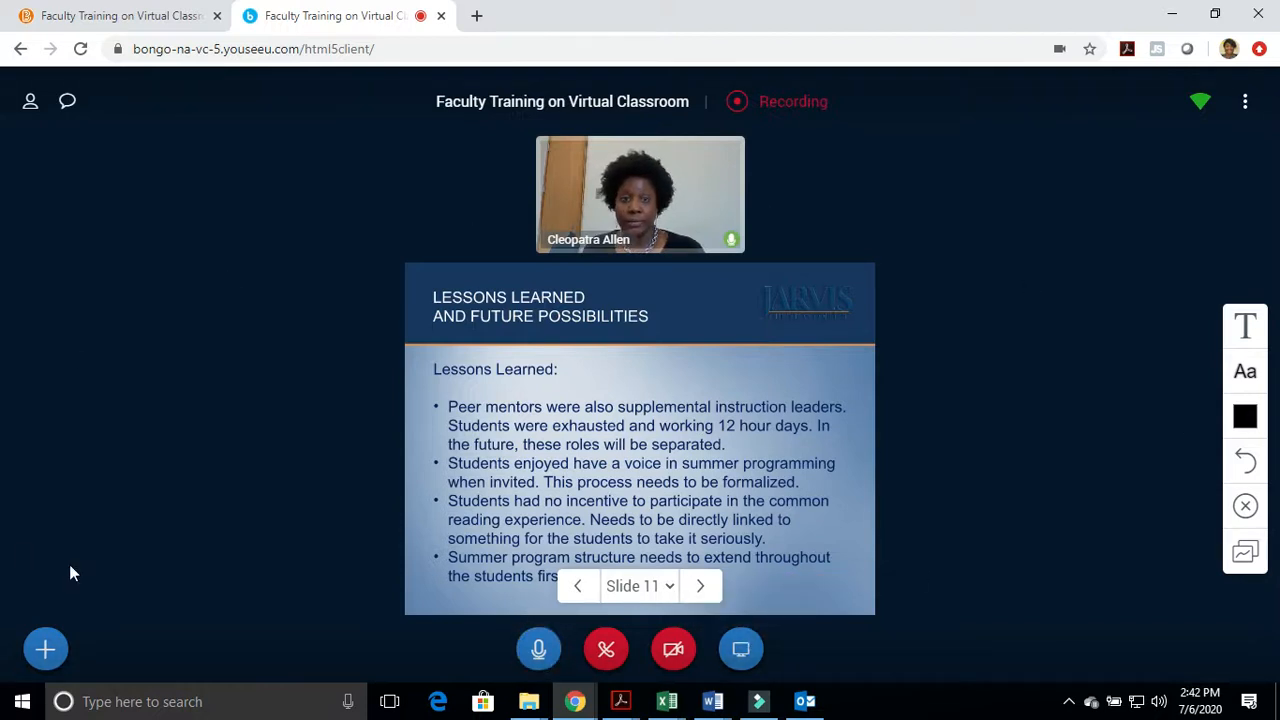
Pause the session recording and leave the meeting without ending it, closing its browser tab
click(794, 103)
click(836, 422)
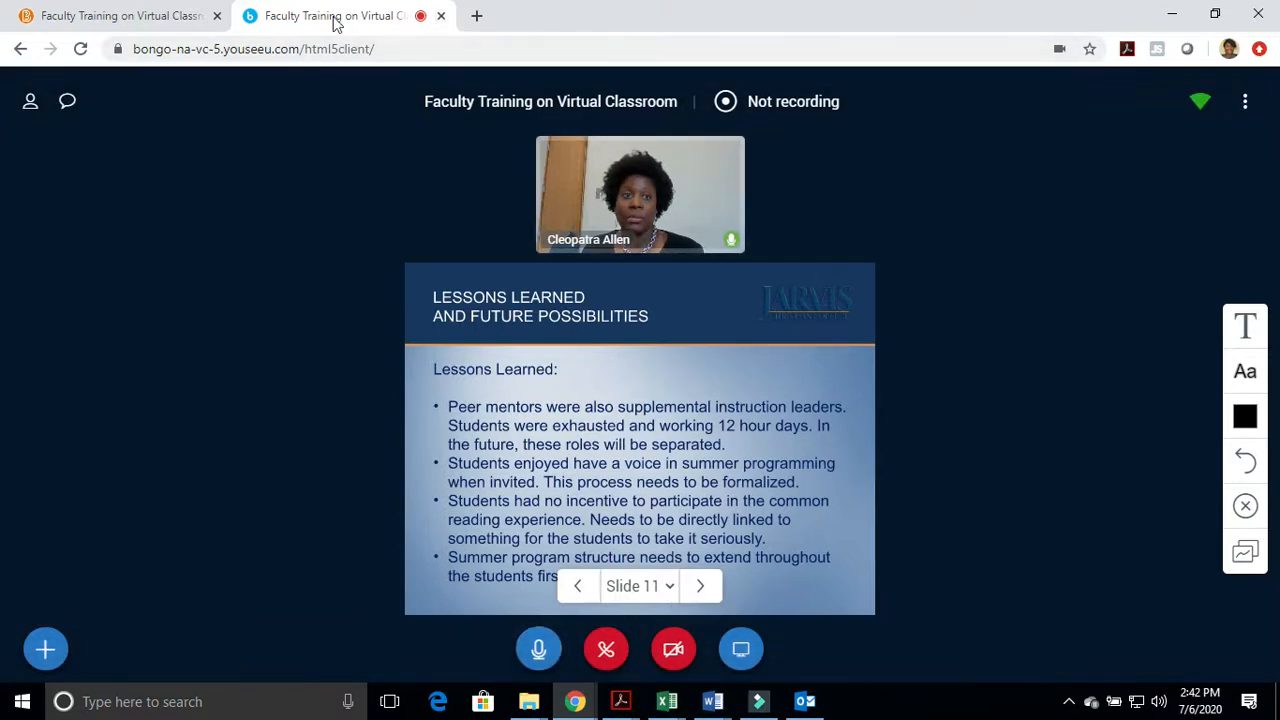
click(1245, 102)
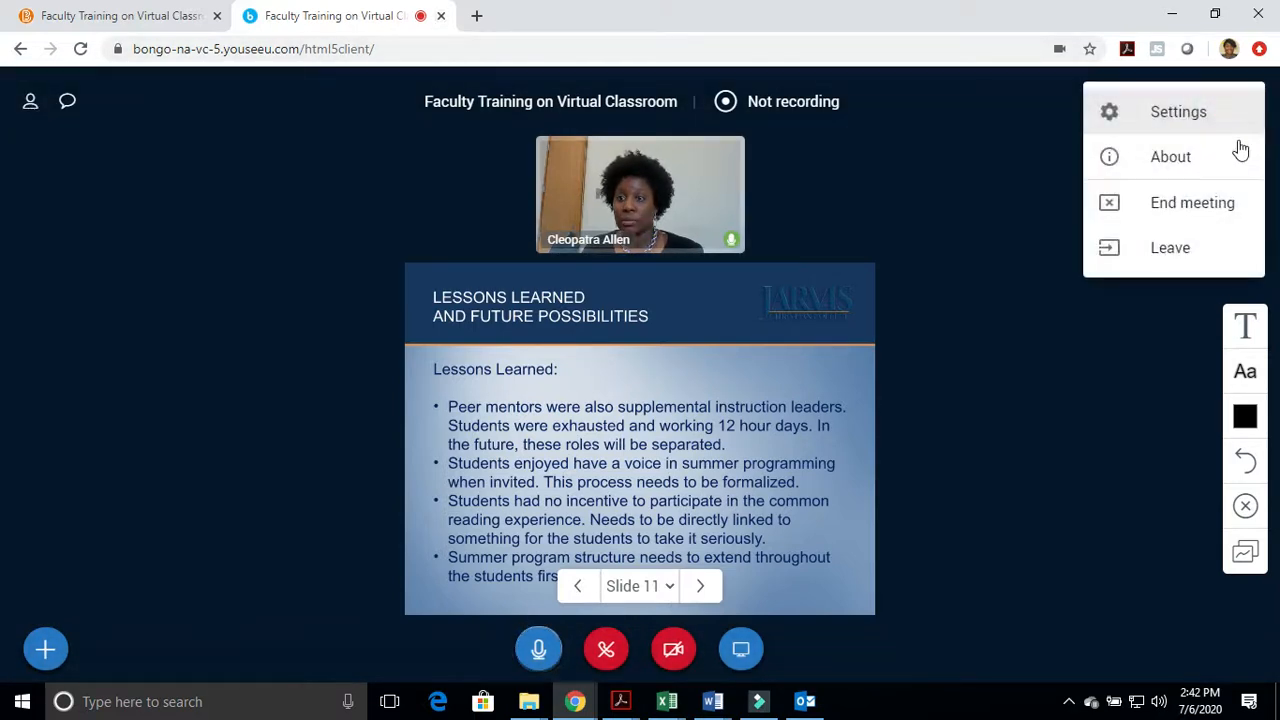
click(1203, 255)
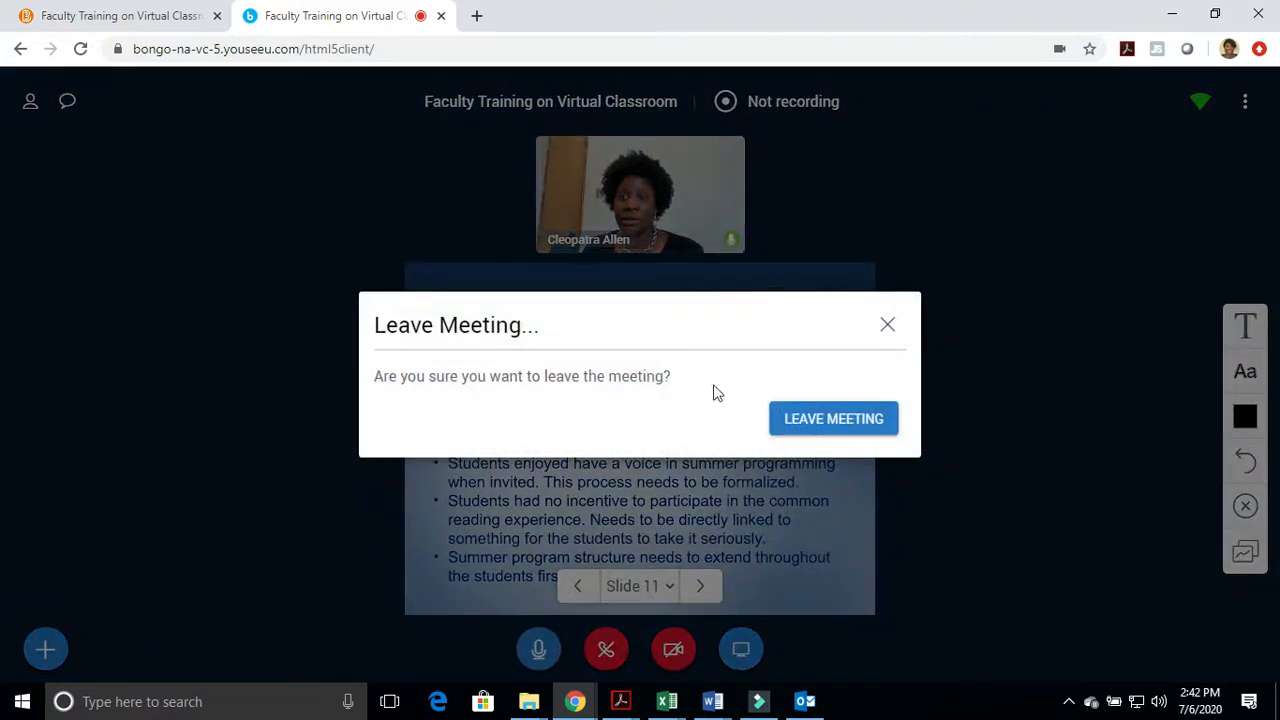
click(837, 423)
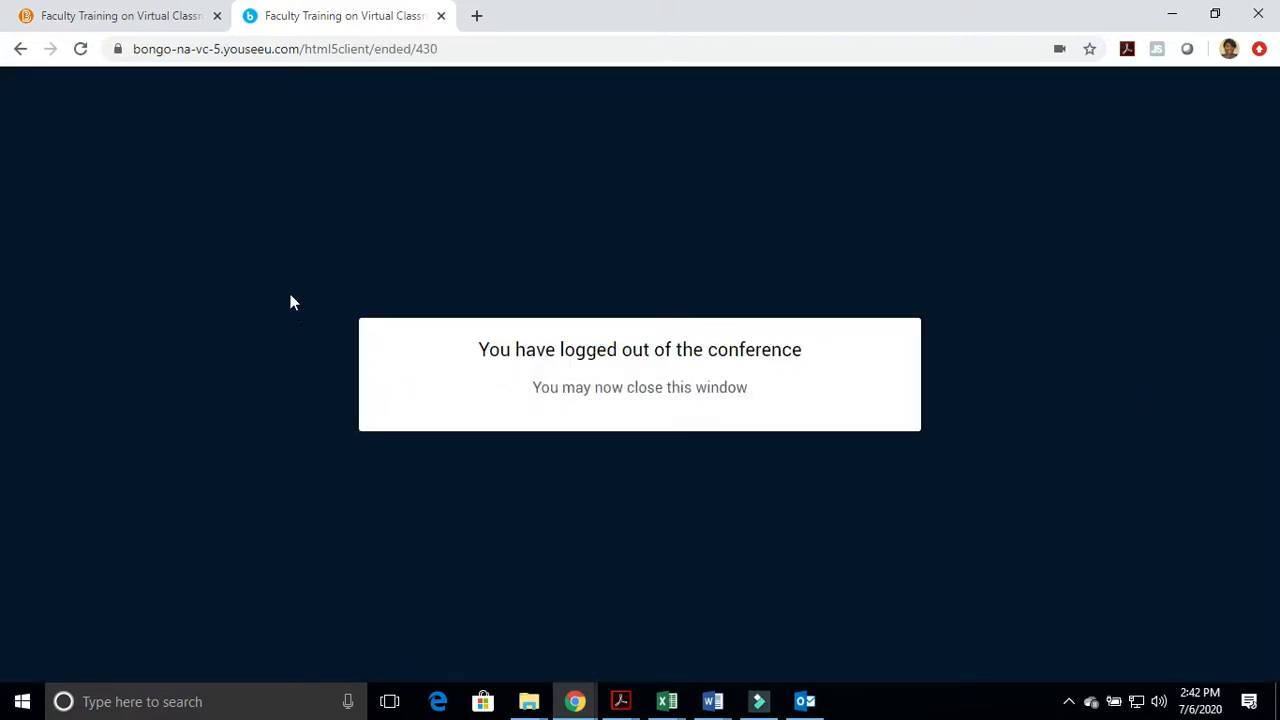
click(441, 16)
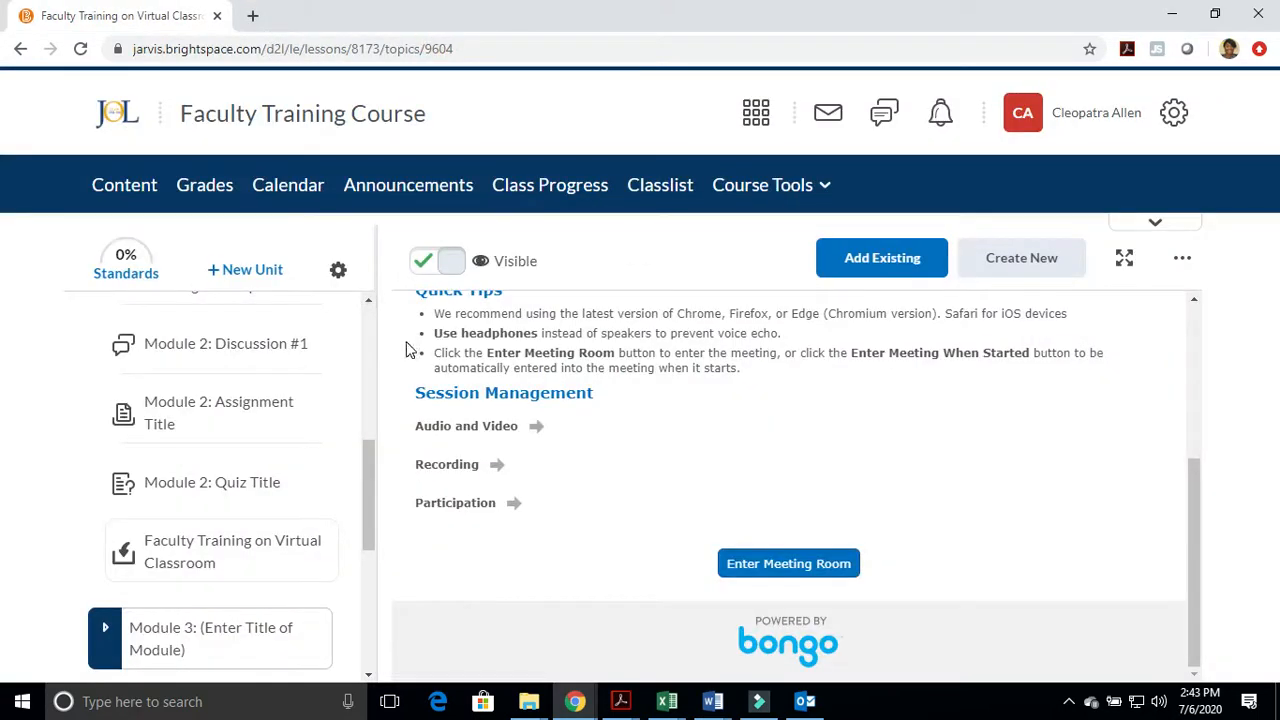
Reopen the Faculty Training on Virtual Classroom topic in Module 2 and review its meeting lobby details
click(170, 487)
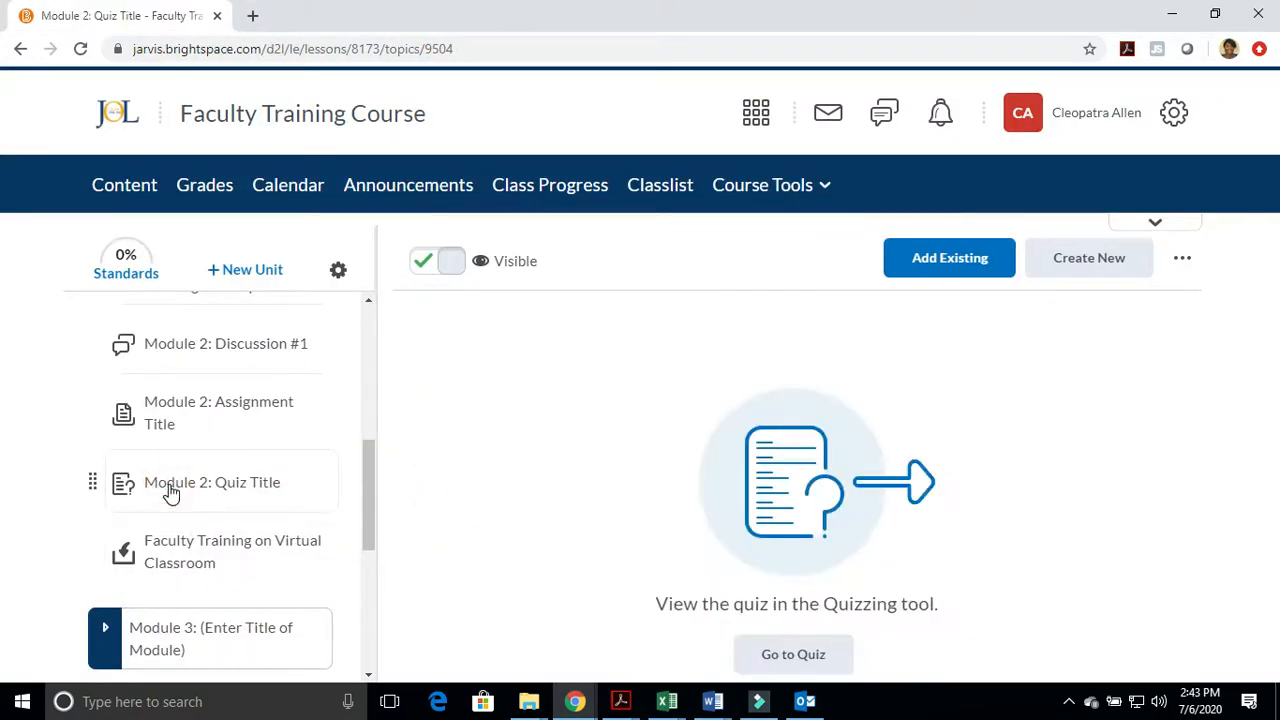
click(195, 551)
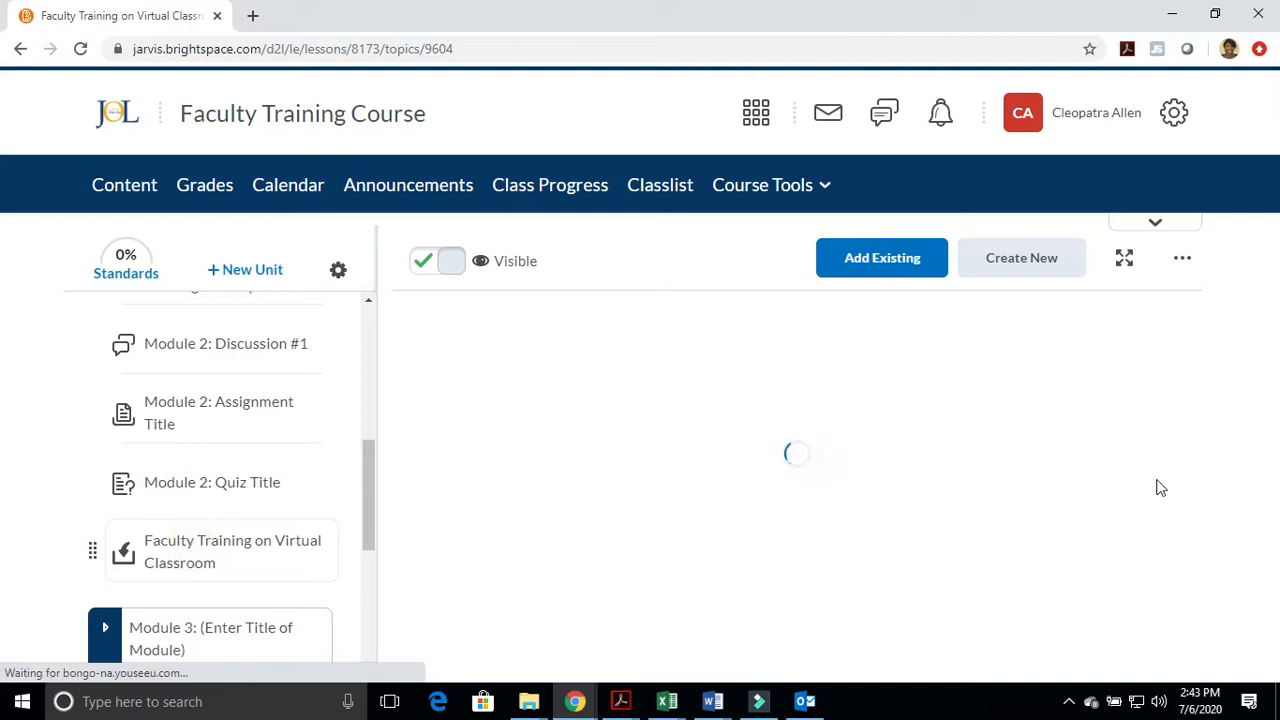
scroll(943, 470, down, 3)
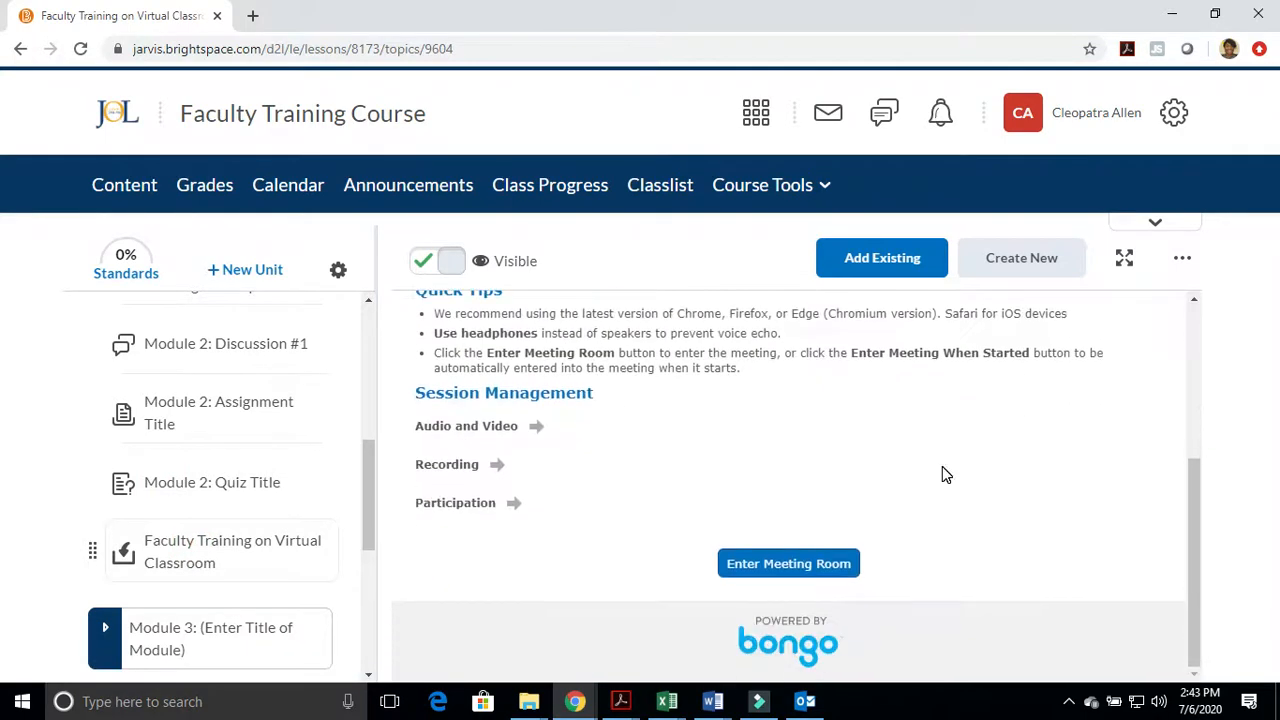
scroll(760, 550, up, 3)
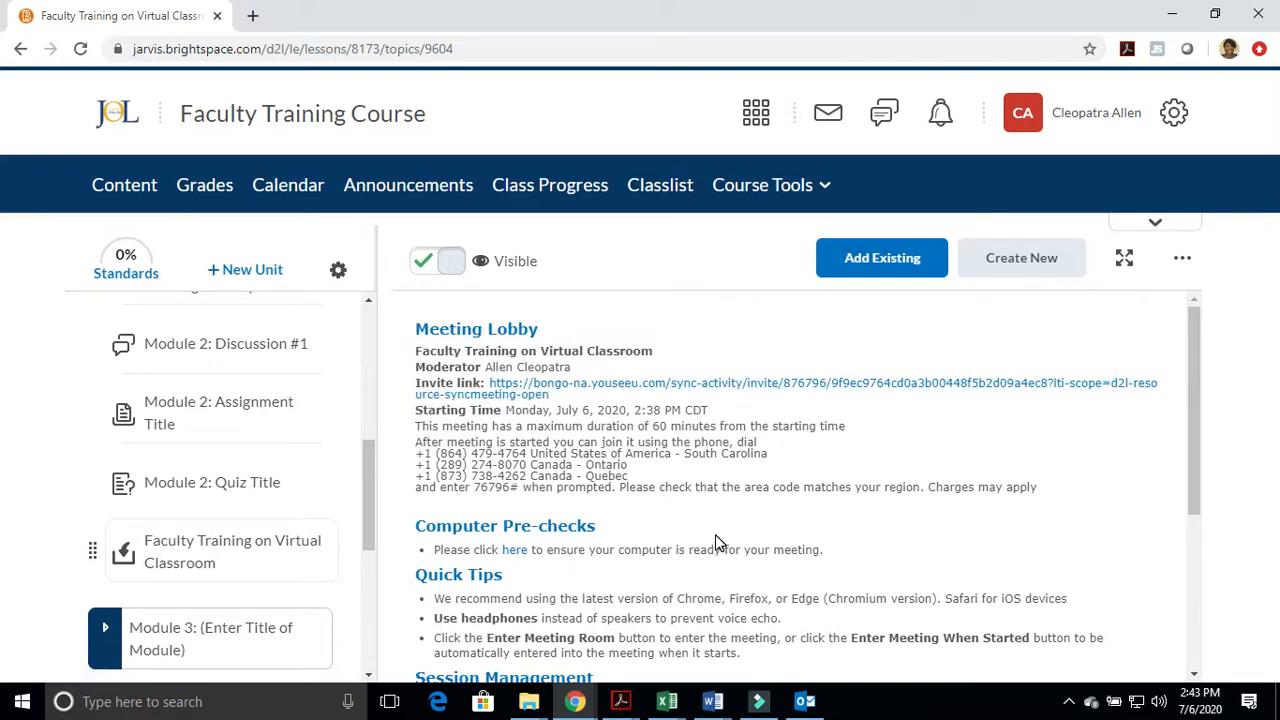
scroll(715, 541, down, 3)
Re-enter the meeting room and join the audio with the microphone, passing the echo test
click(818, 564)
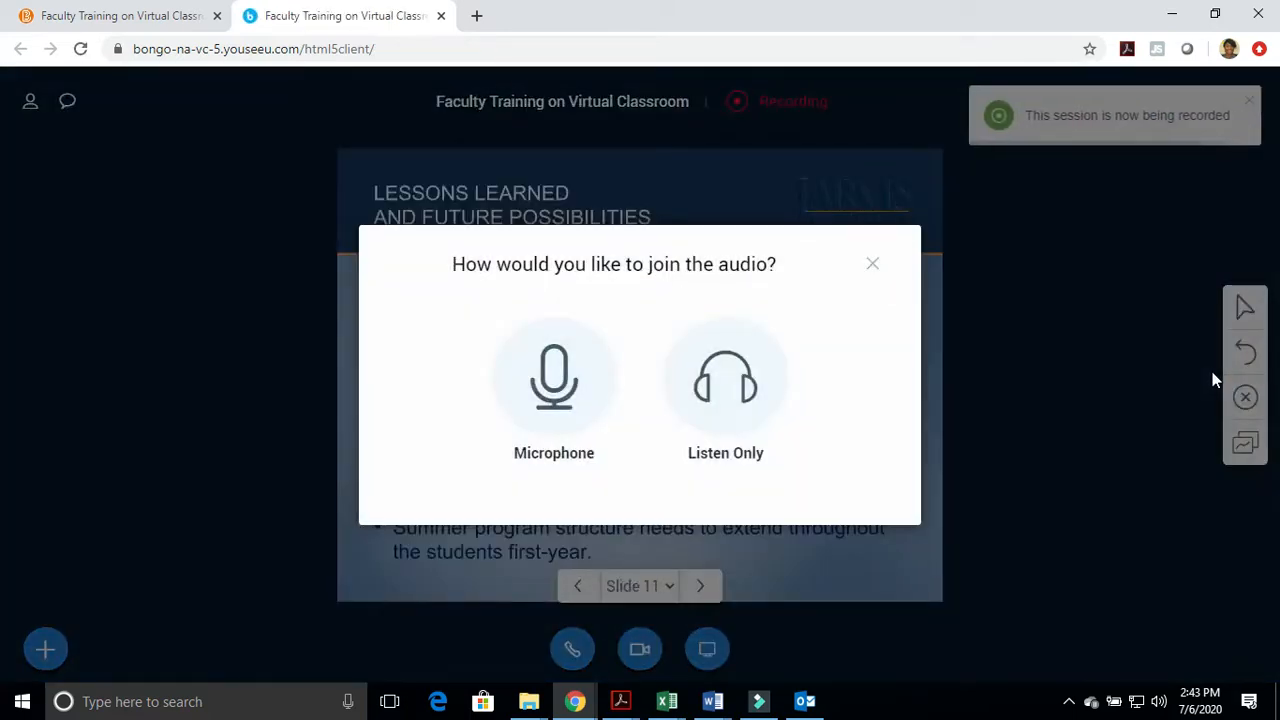
click(552, 405)
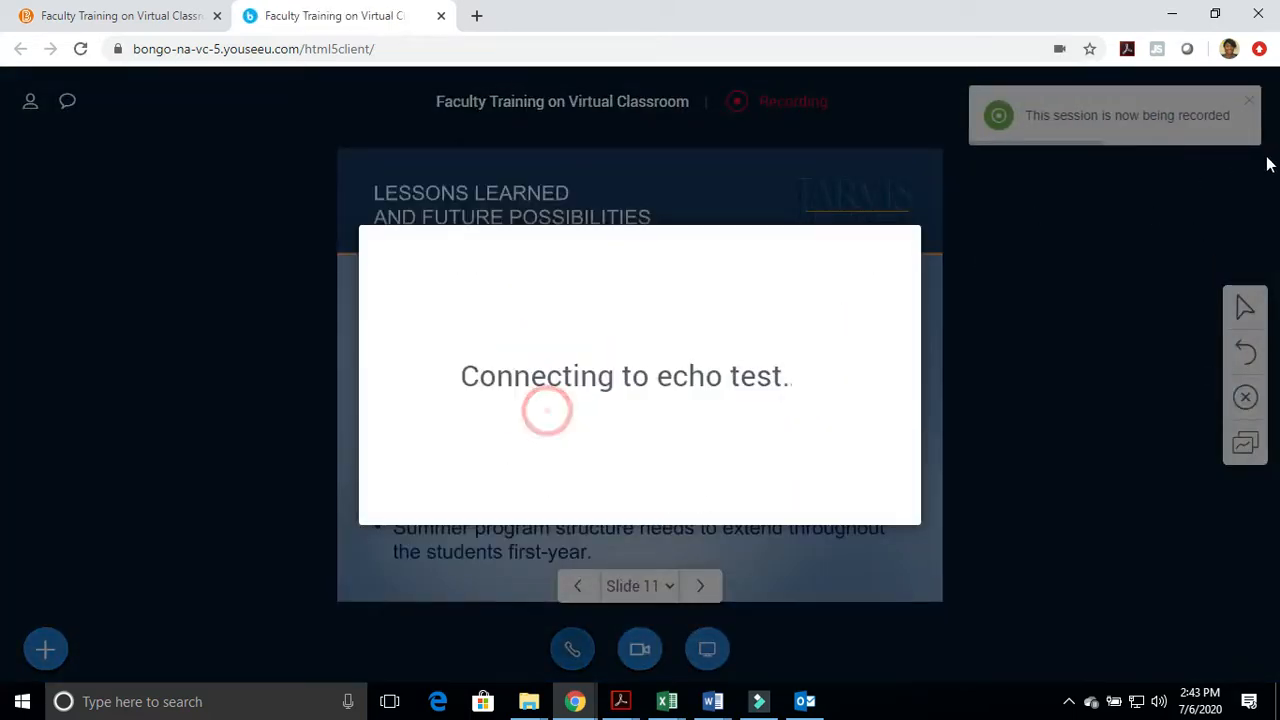
click(543, 414)
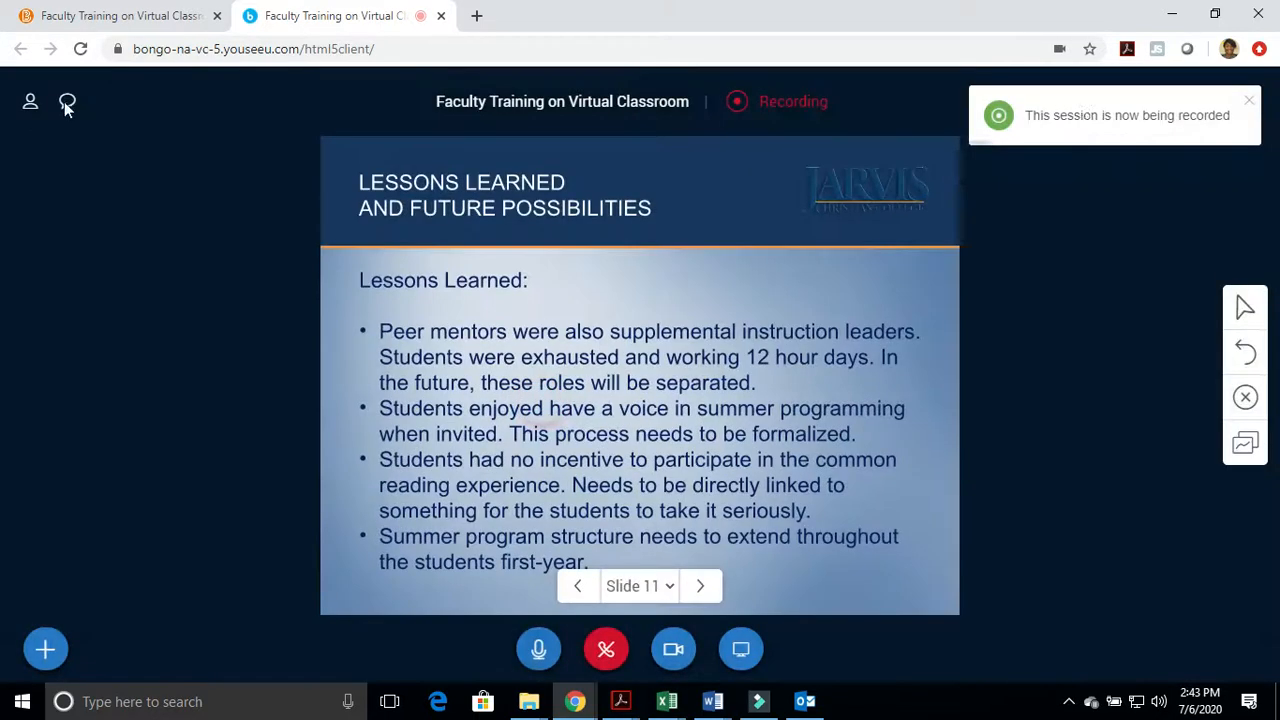
click(1250, 112)
End the meeting for all users and close its browser tab
click(1241, 108)
click(1191, 206)
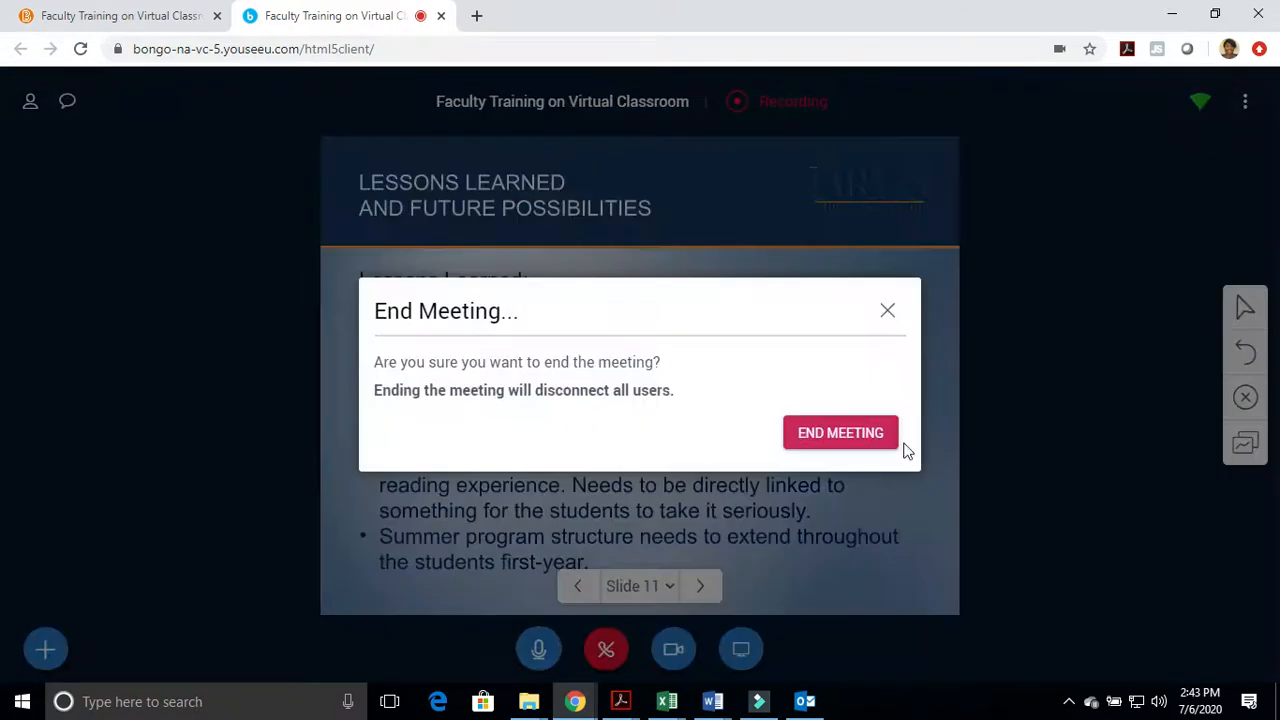
click(820, 436)
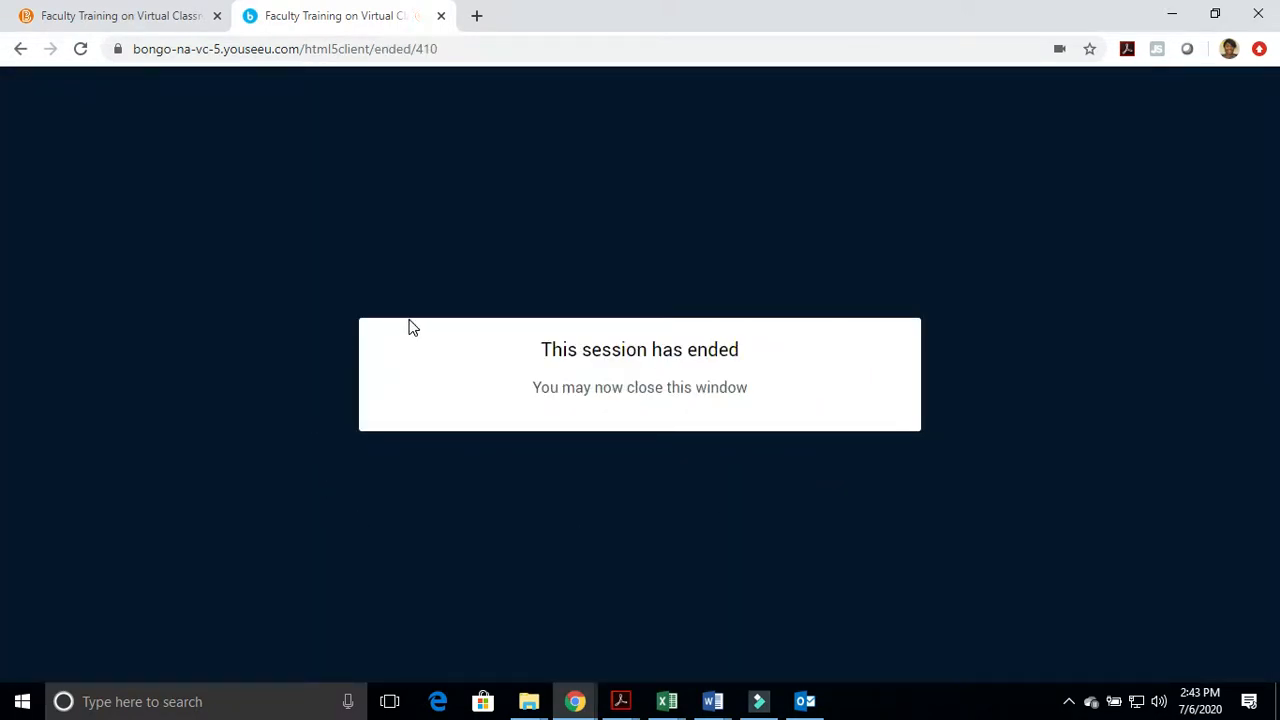
click(441, 16)
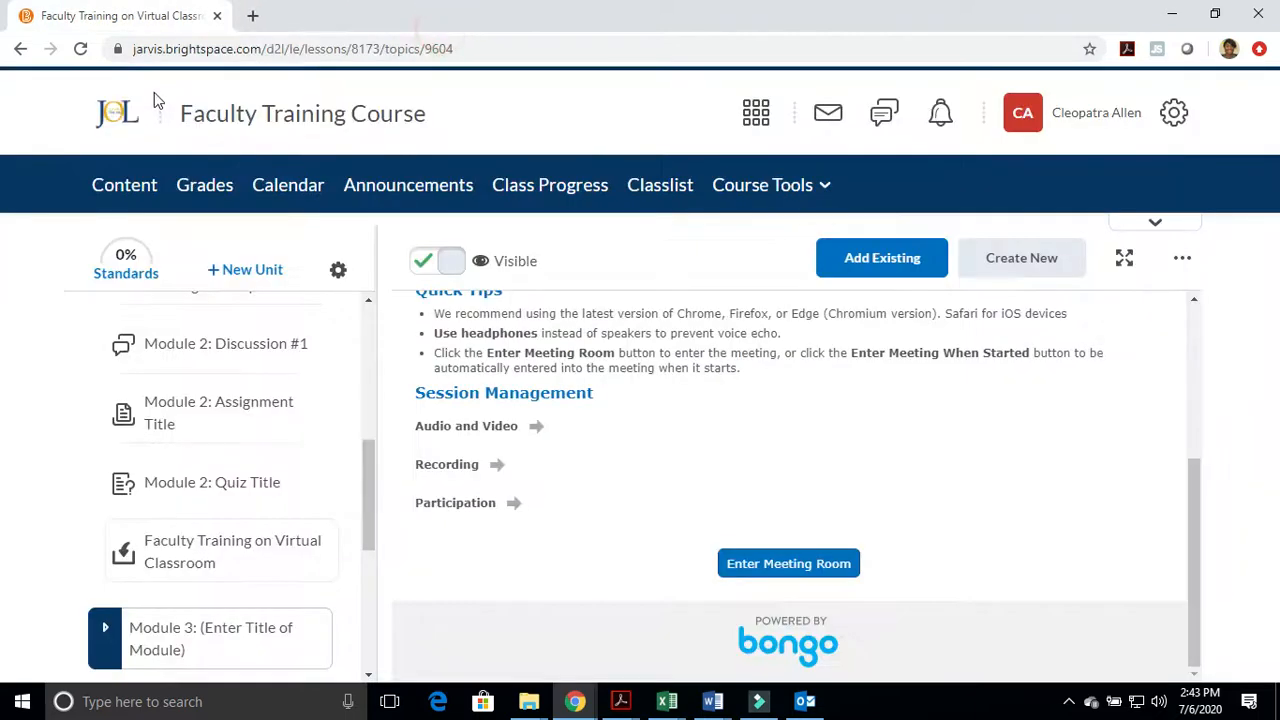
Reload the course page and find the Faculty Training on Virtual Classroom topic in Module 2 to check its recording
scroll(166, 487, up, 5)
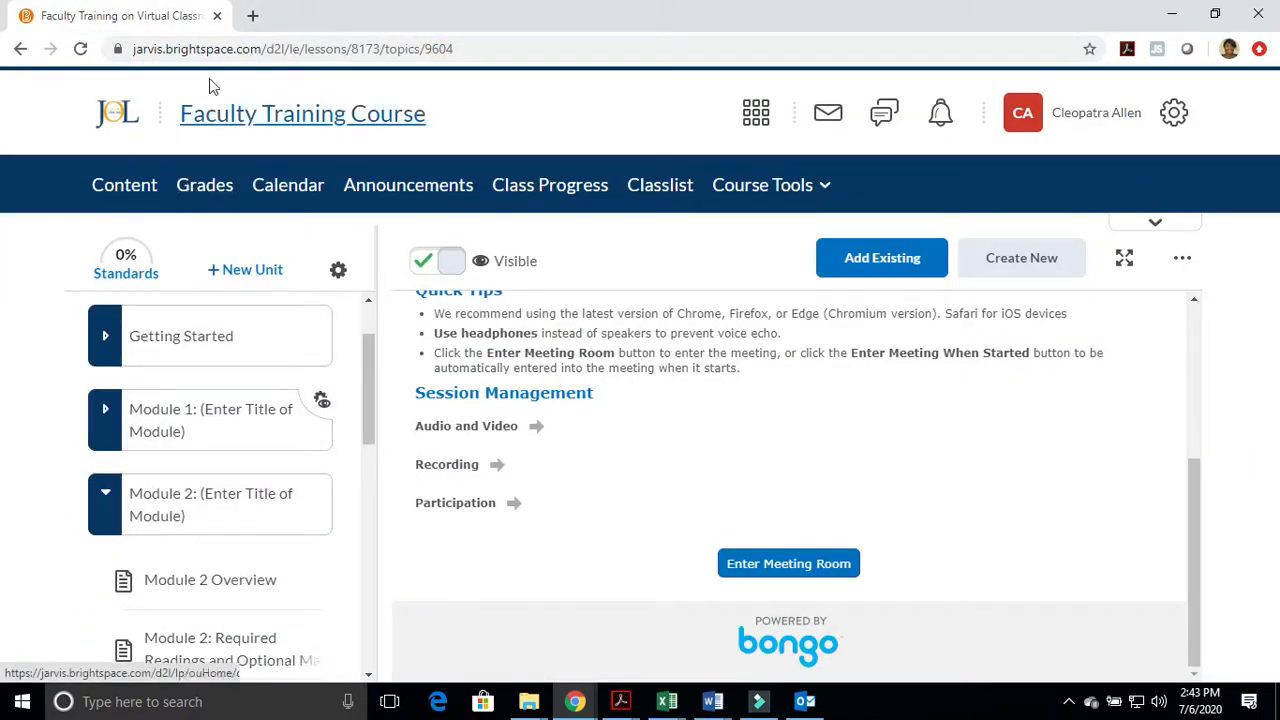
click(520, 52)
key(Return)
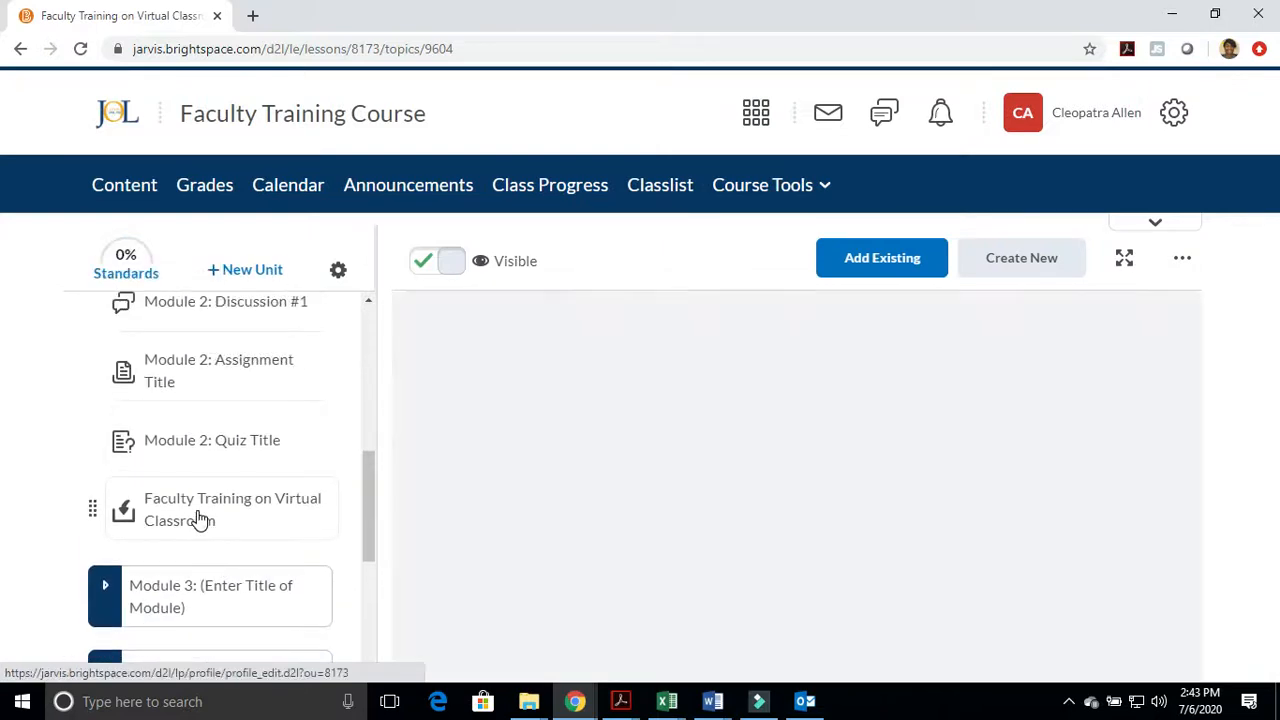
click(200, 515)
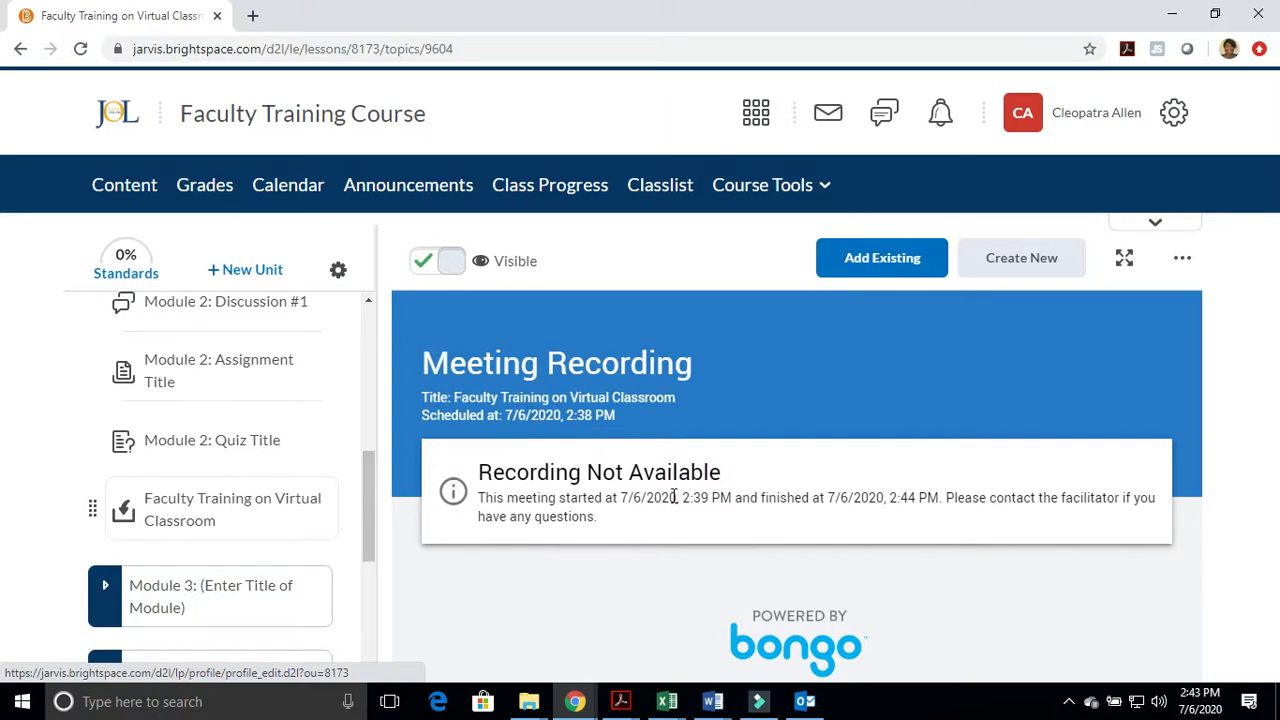
Go to the course's Virtual Classroom tool and check the active and recorded meetings lists
click(819, 195)
scroll(780, 560, down, 2)
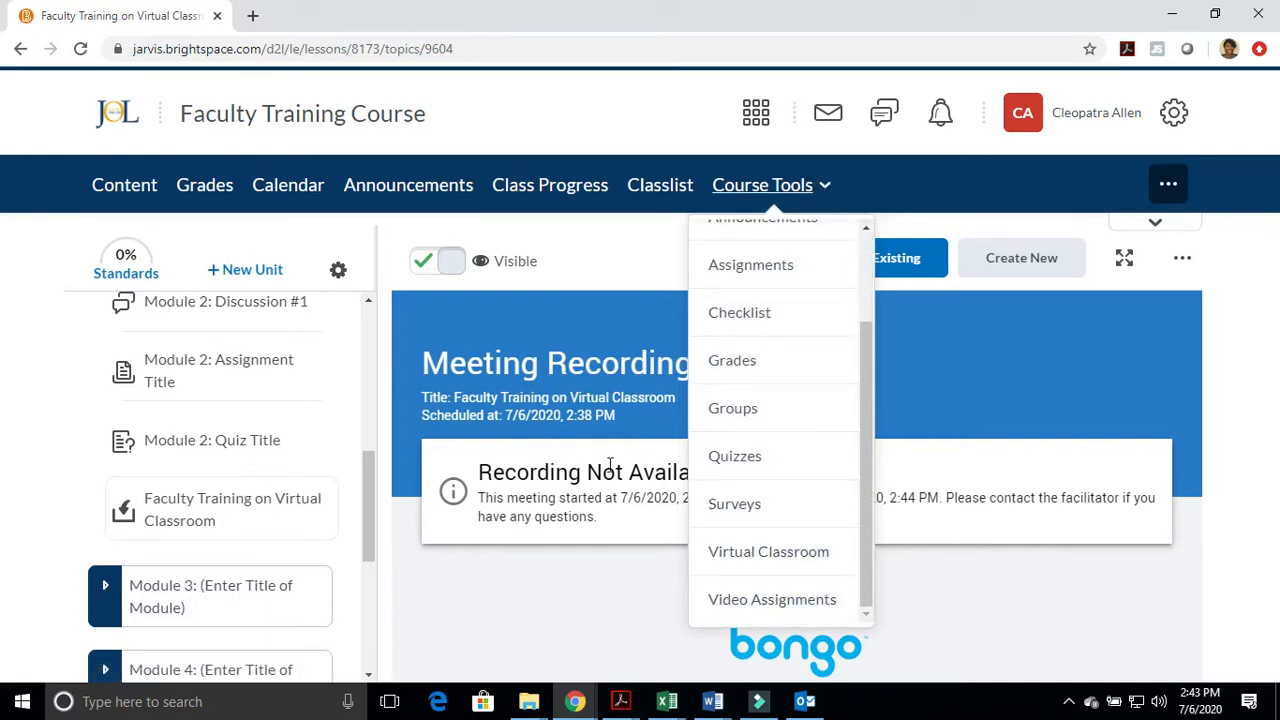
click(786, 553)
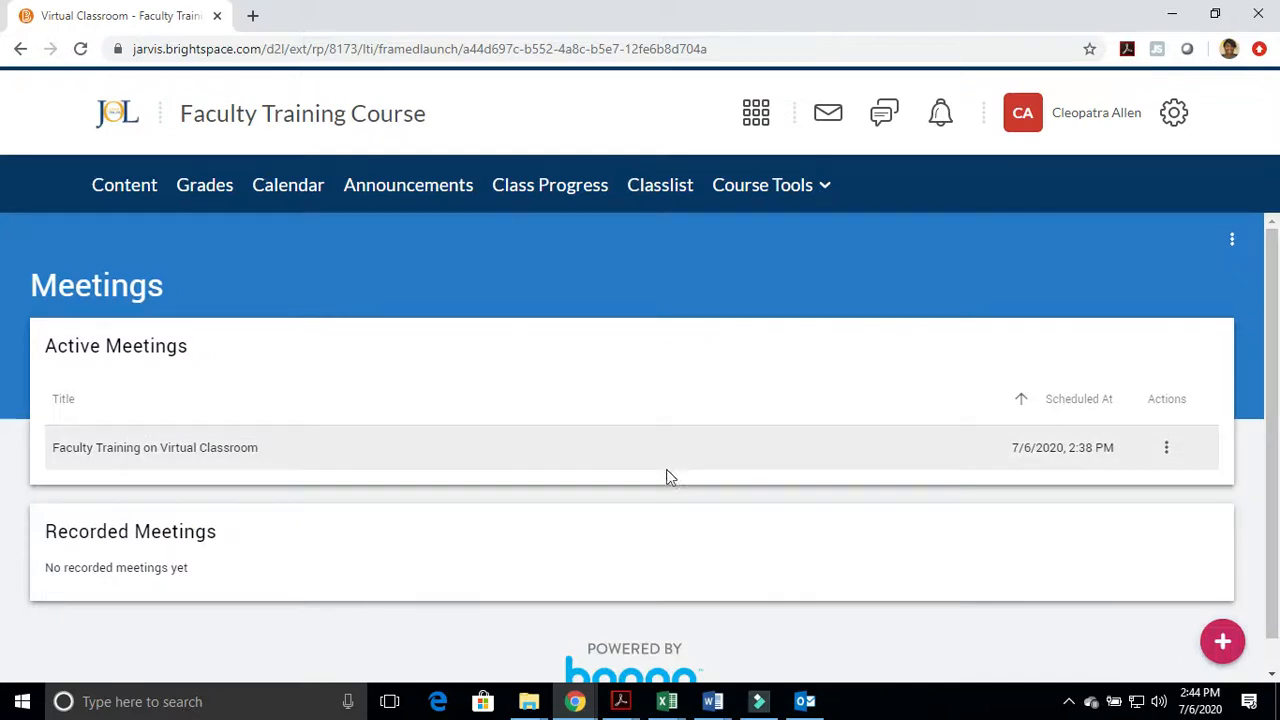
scroll(546, 494, down, 1)
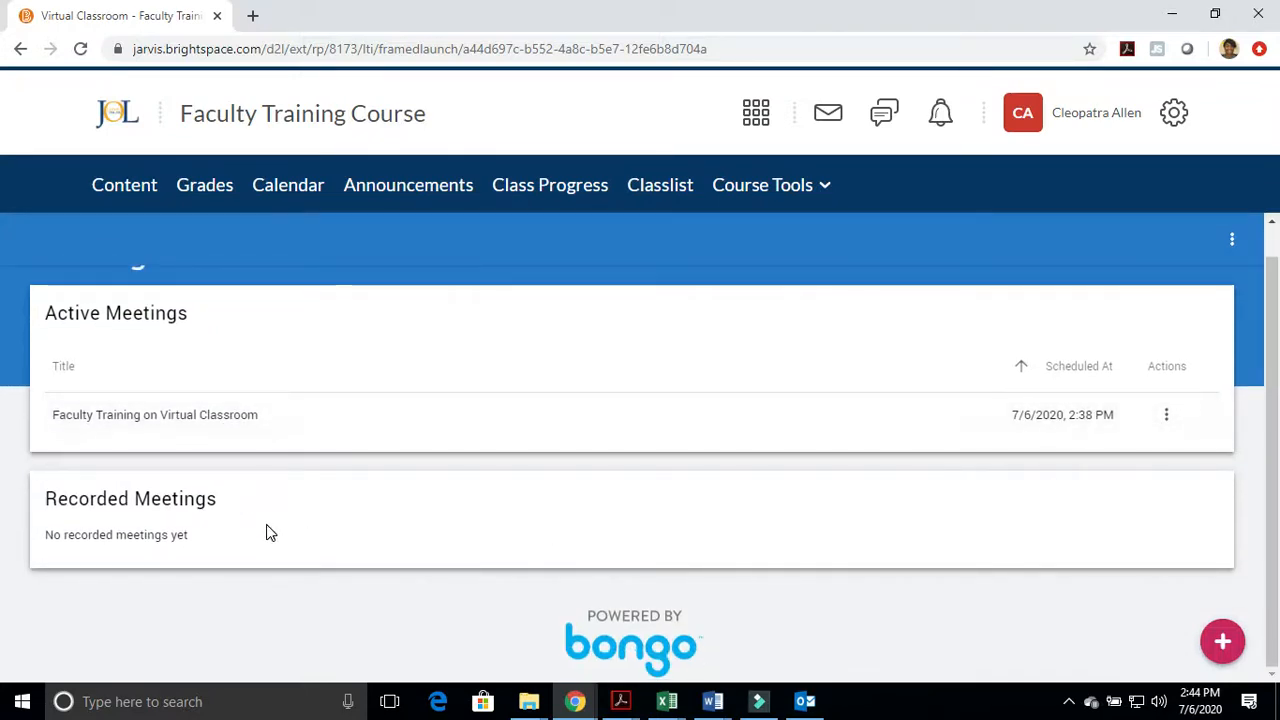
Return to the course content and open the Faculty Training on Virtual Classroom topic in Module 2
scroll(251, 568, up, 1)
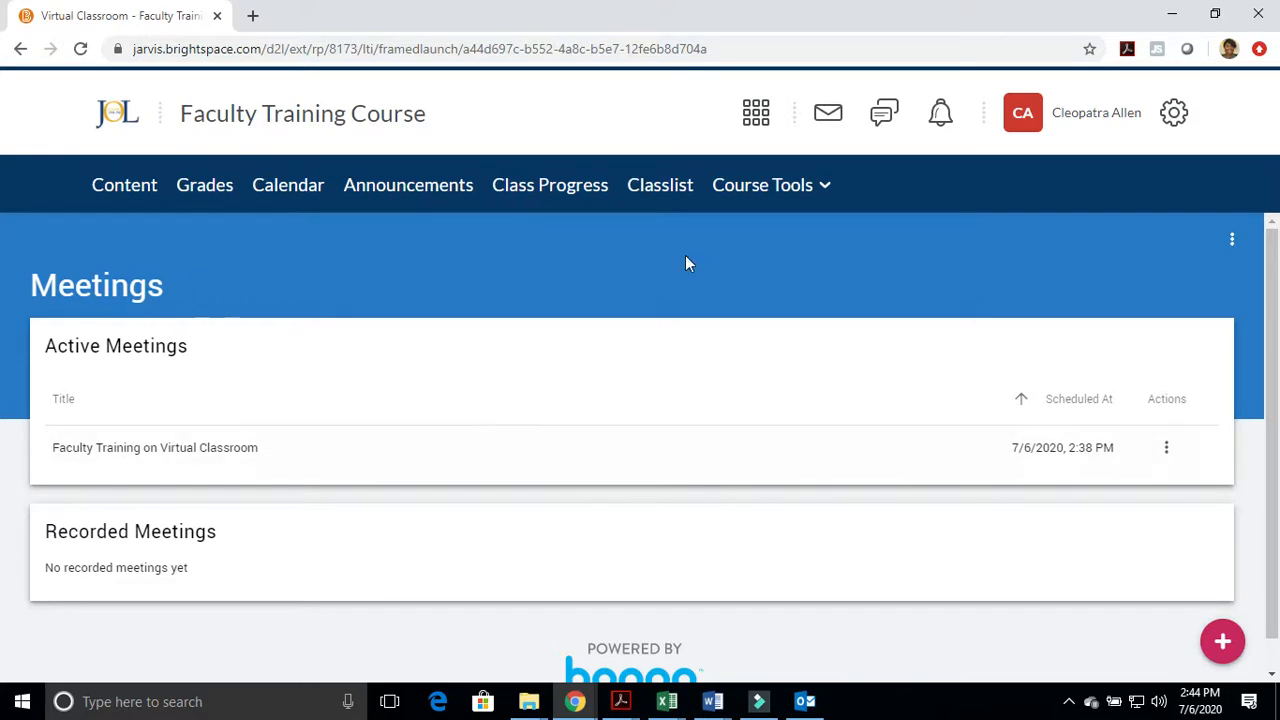
click(131, 199)
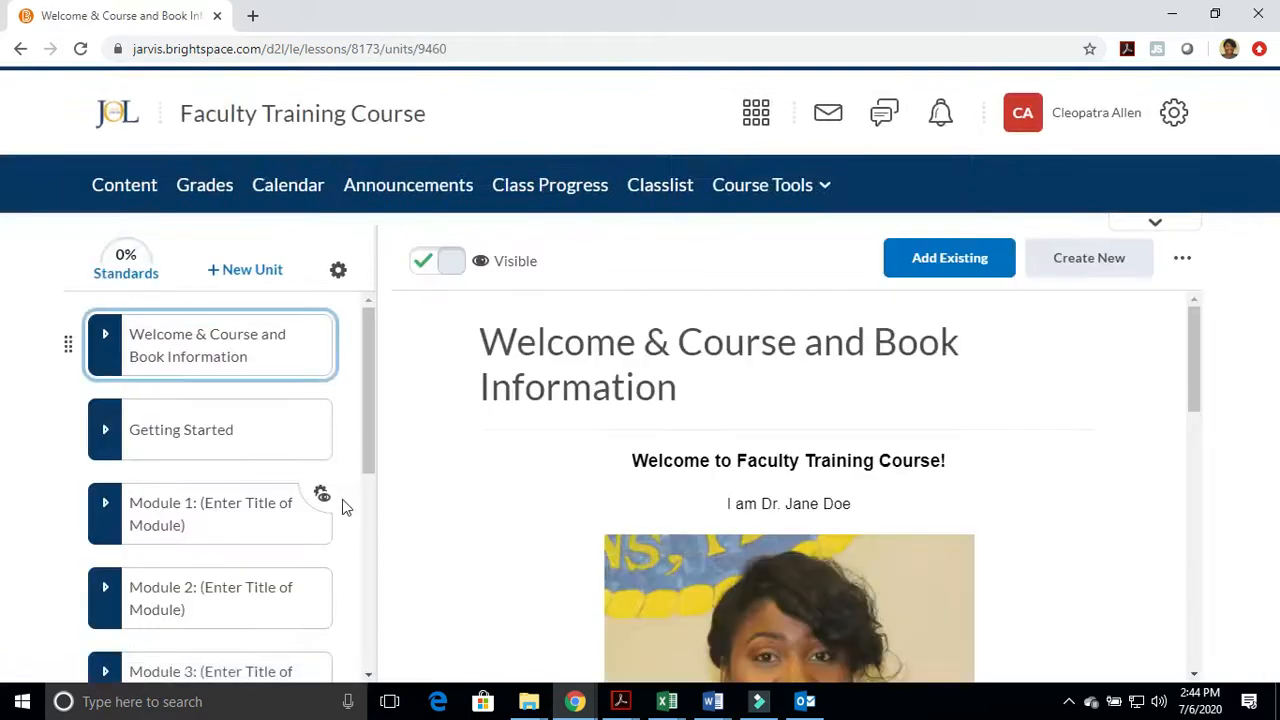
scroll(211, 553, down, 4)
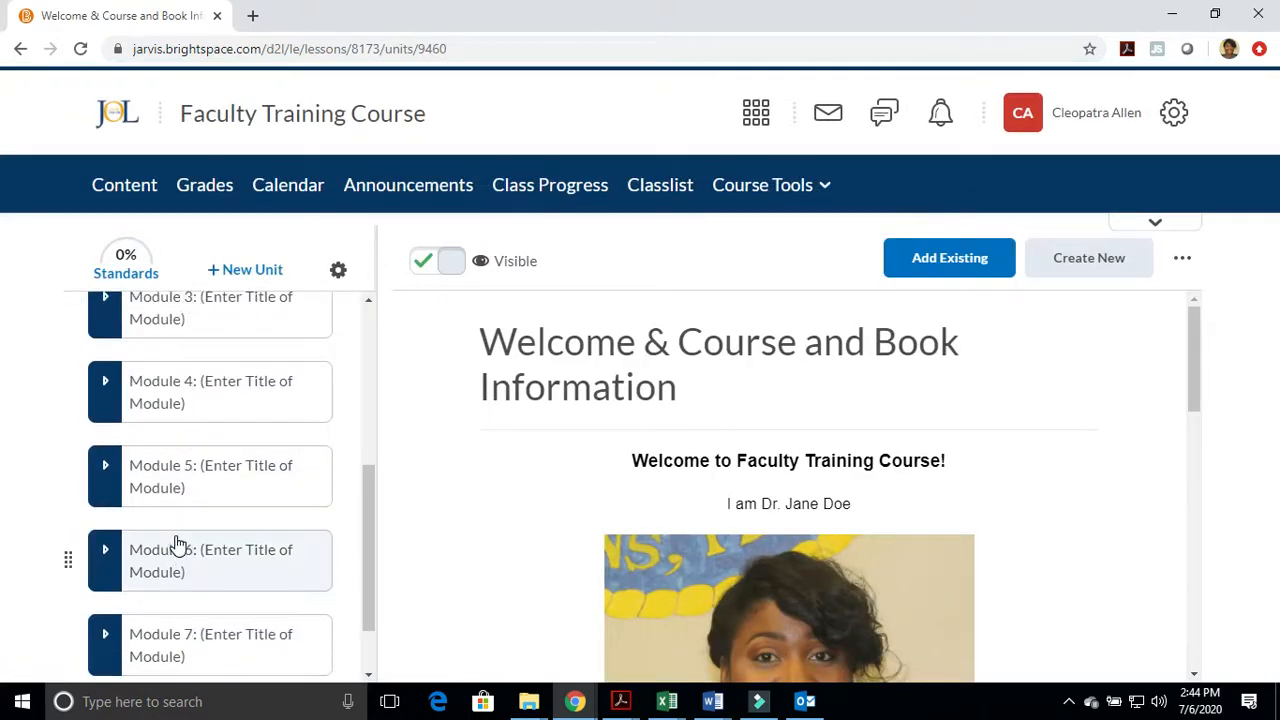
scroll(177, 443, up, 1)
click(185, 335)
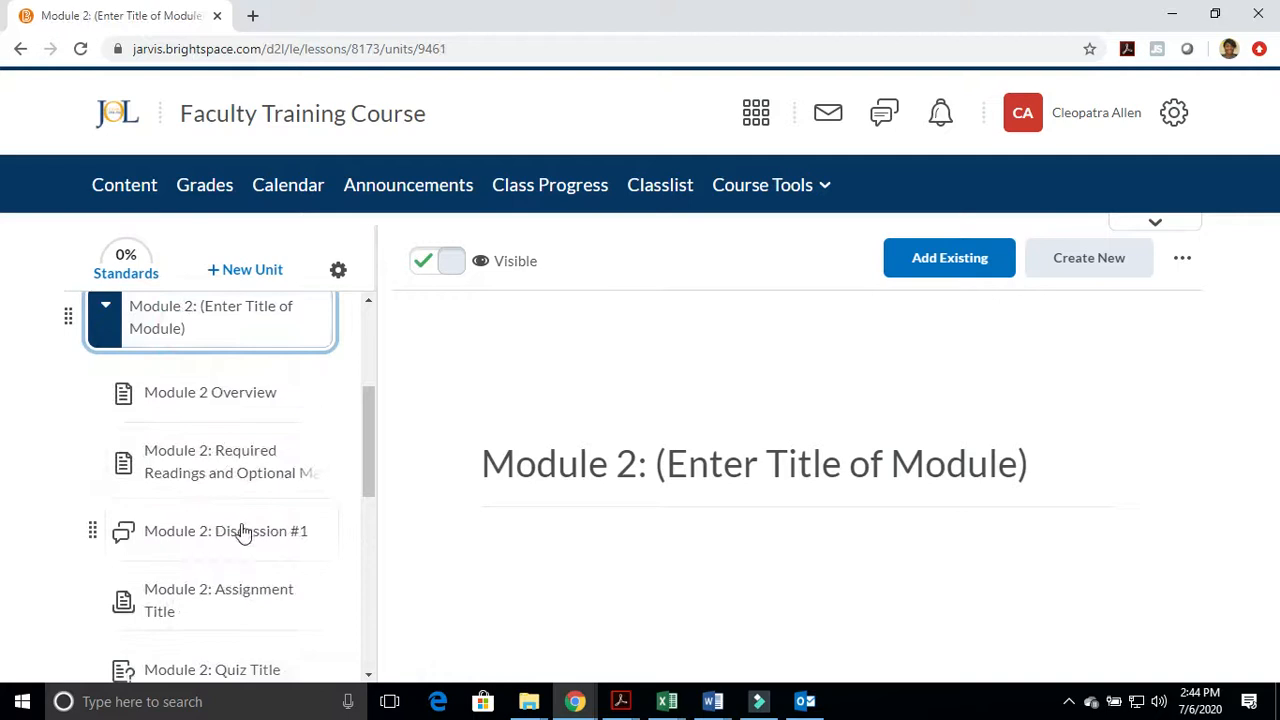
scroll(240, 530, down, 2)
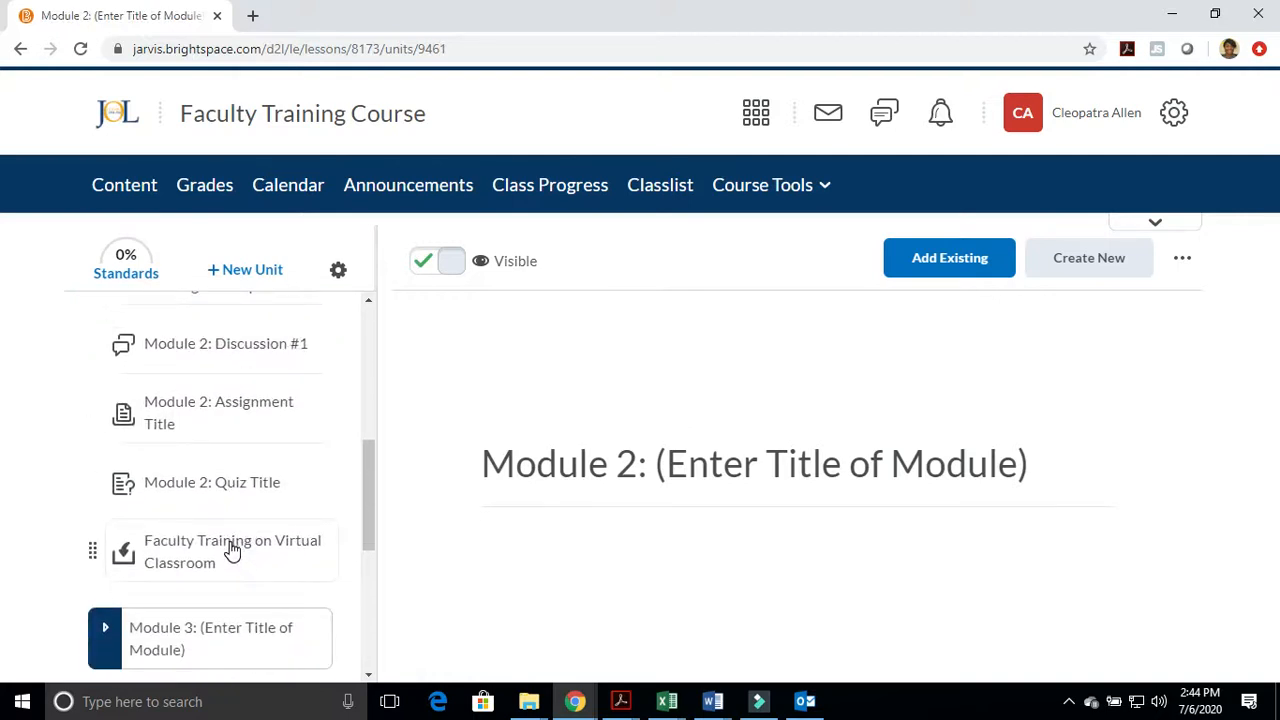
click(231, 550)
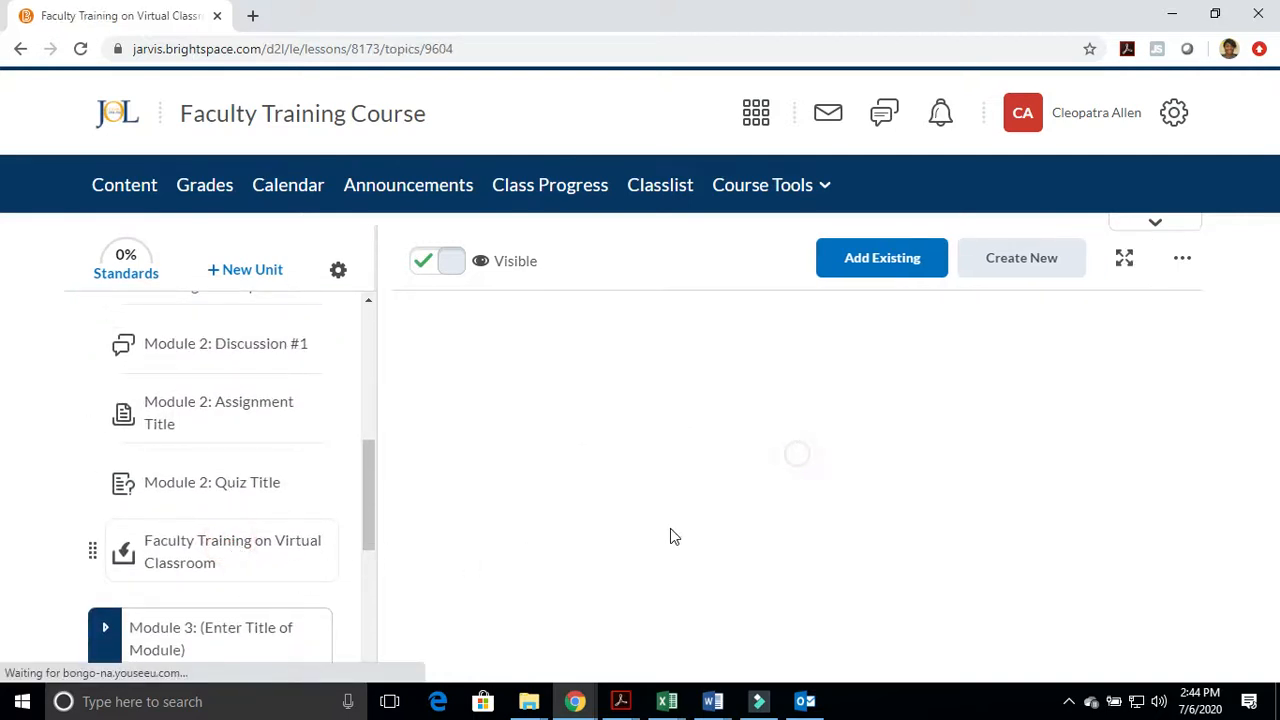